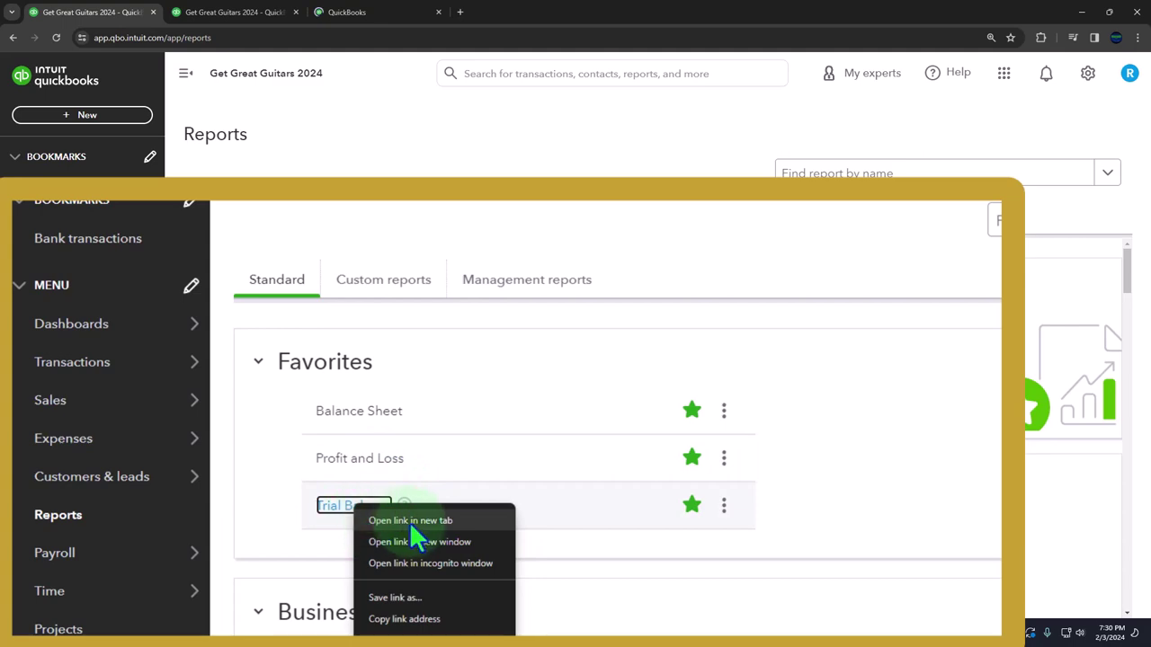
Step: Open the Trial Balance report in a new tab, and collapse the navigation menu on the Balance Sheet report
click(410, 521)
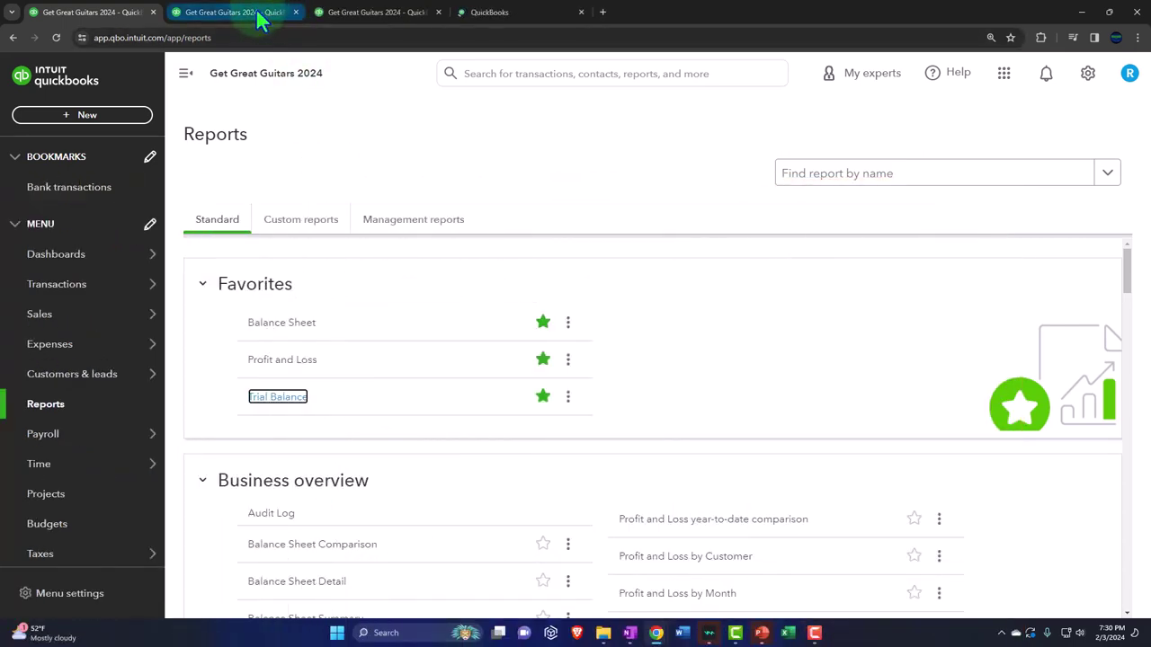
click(236, 12)
click(186, 76)
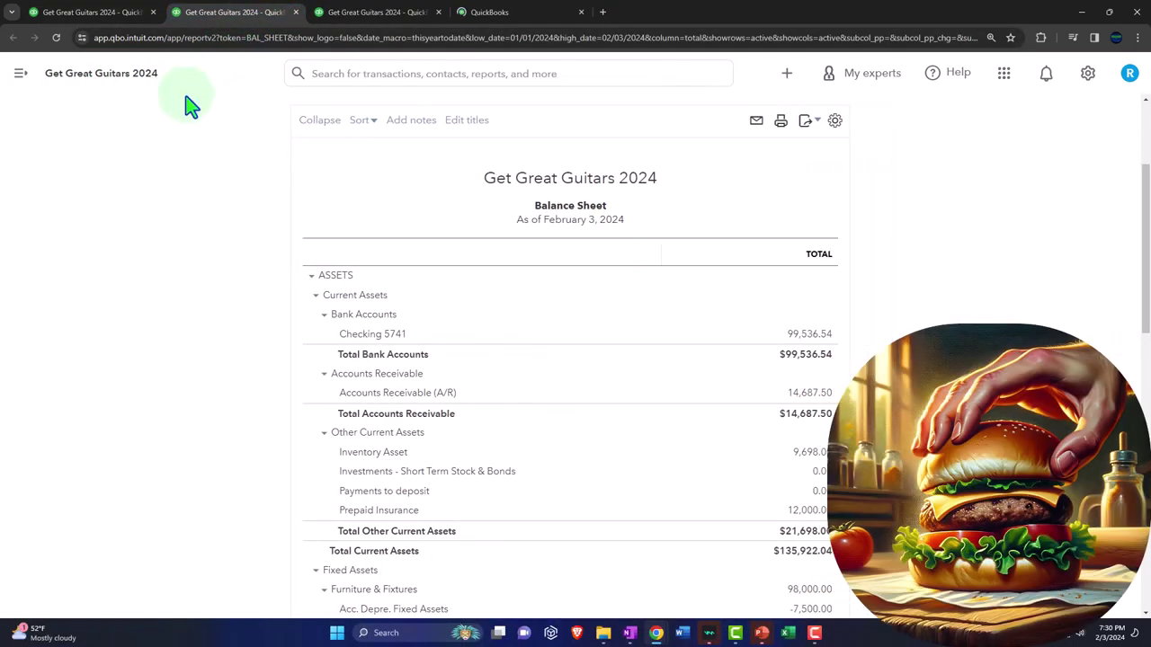
Step: Set the Balance Sheet report period to 01/01/2024 through 02/29/2024
click(255, 191)
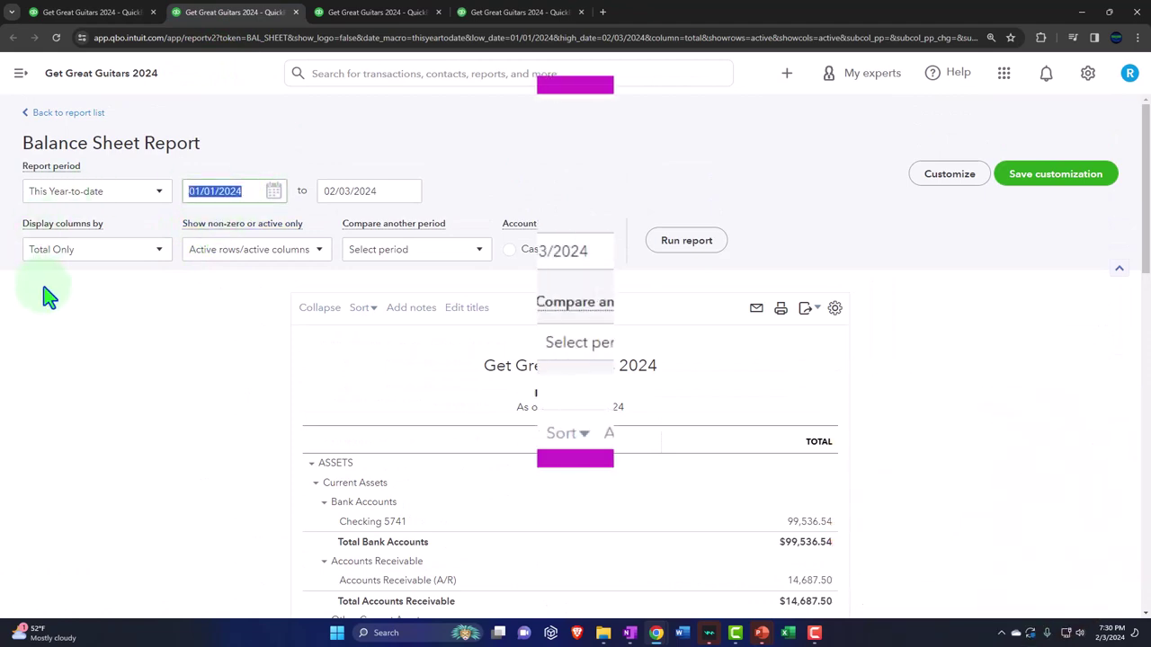
text(01/01/202)
text(4)
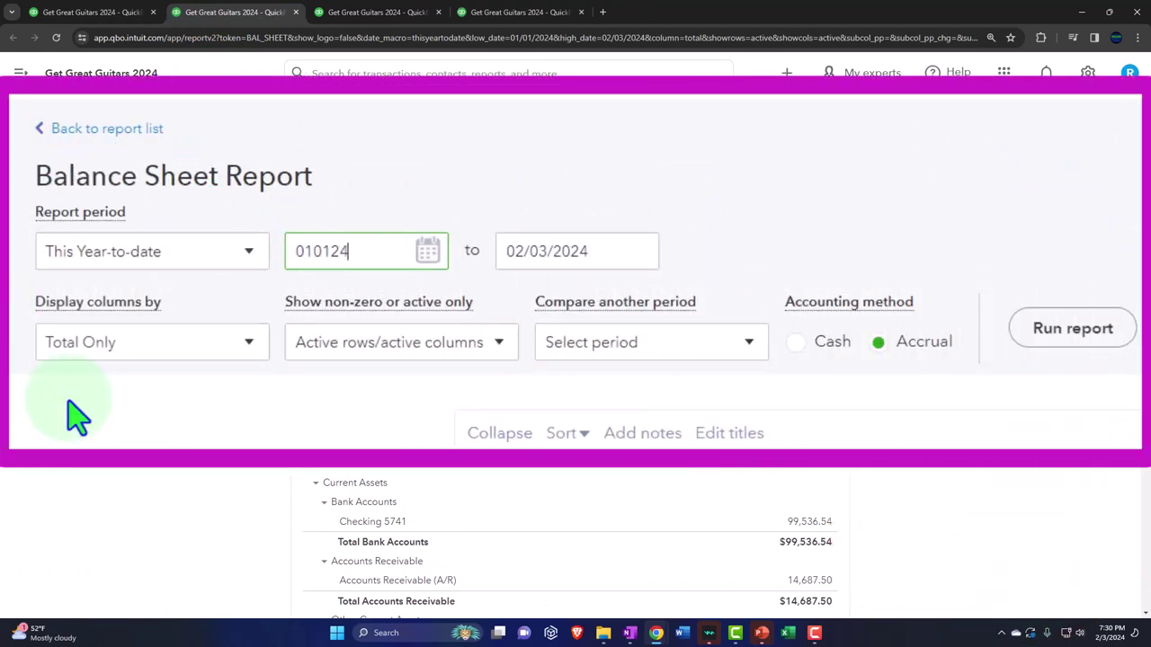
key(Tab)
text(022924)
click(77, 414)
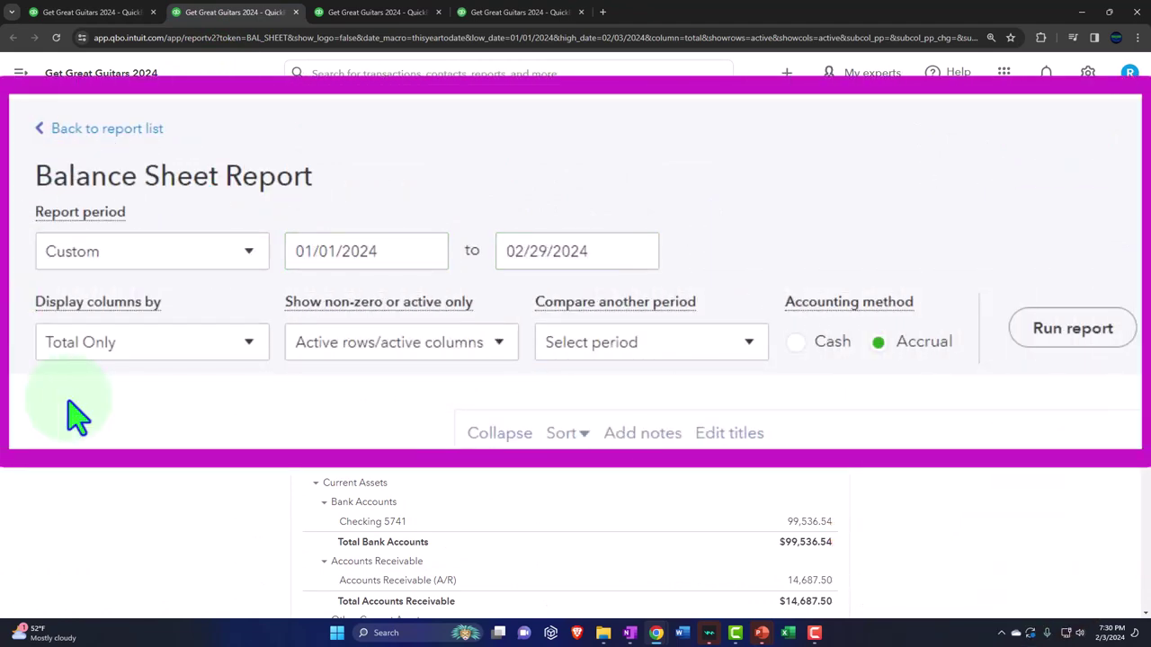
Step: Display the Balance Sheet columns by Months and run the report
click(200, 353)
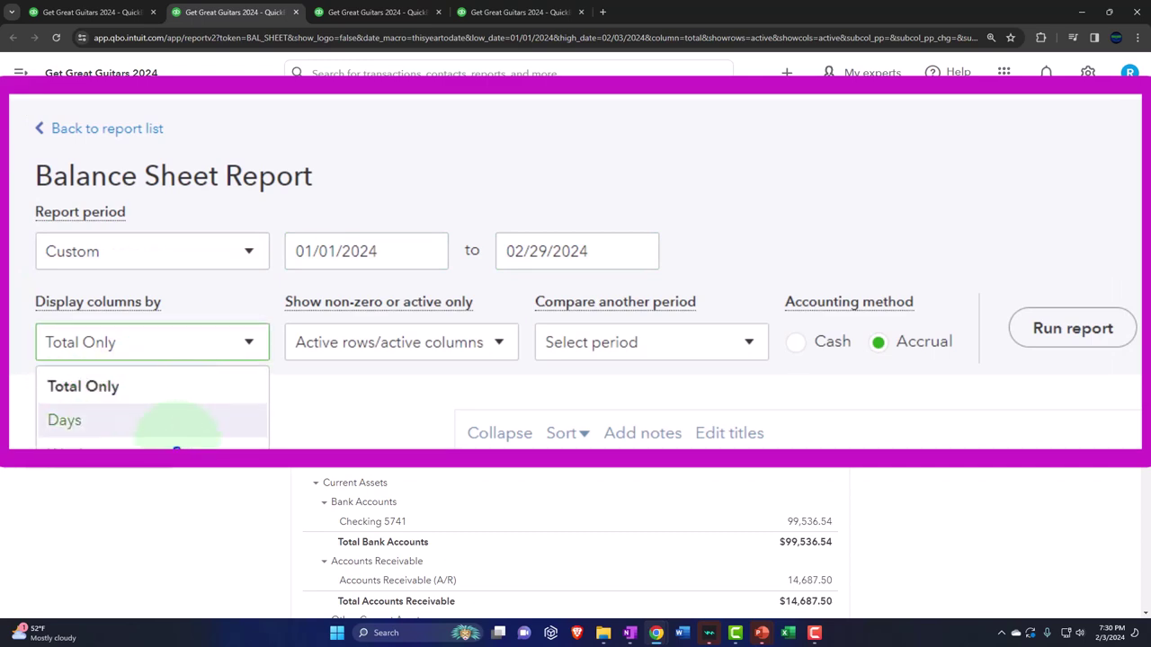
click(85, 488)
click(1054, 346)
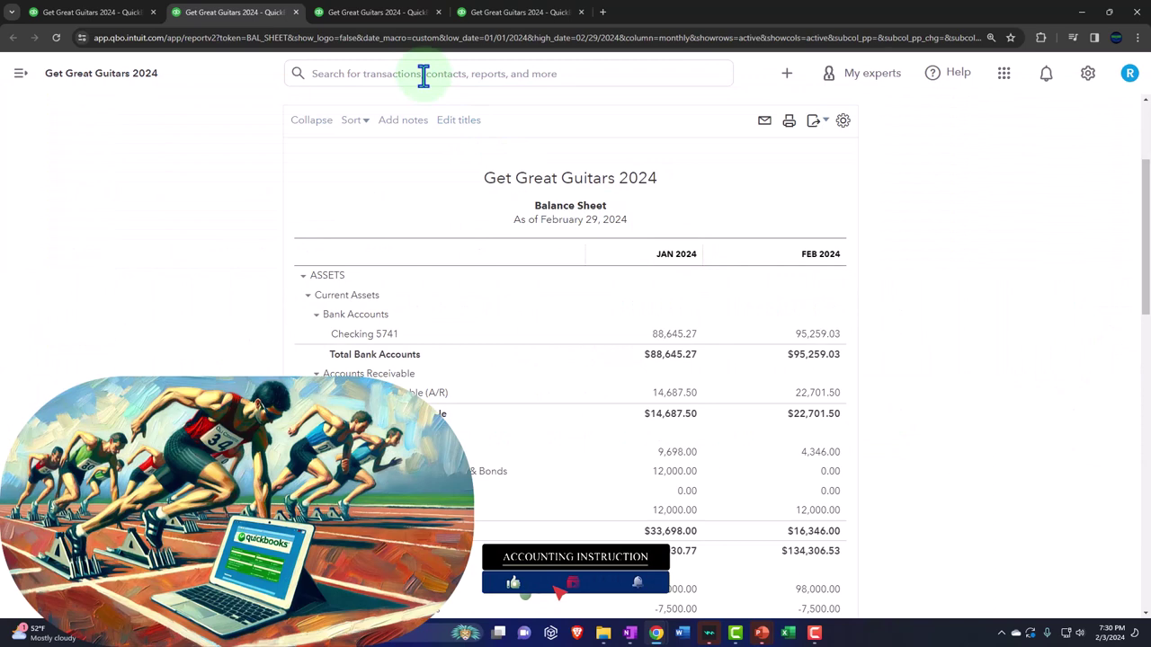
Step: On the Profit and Loss report, collapse the navigation menu and set the period to 01/01/2024 through 02/29/2024
click(386, 13)
click(194, 81)
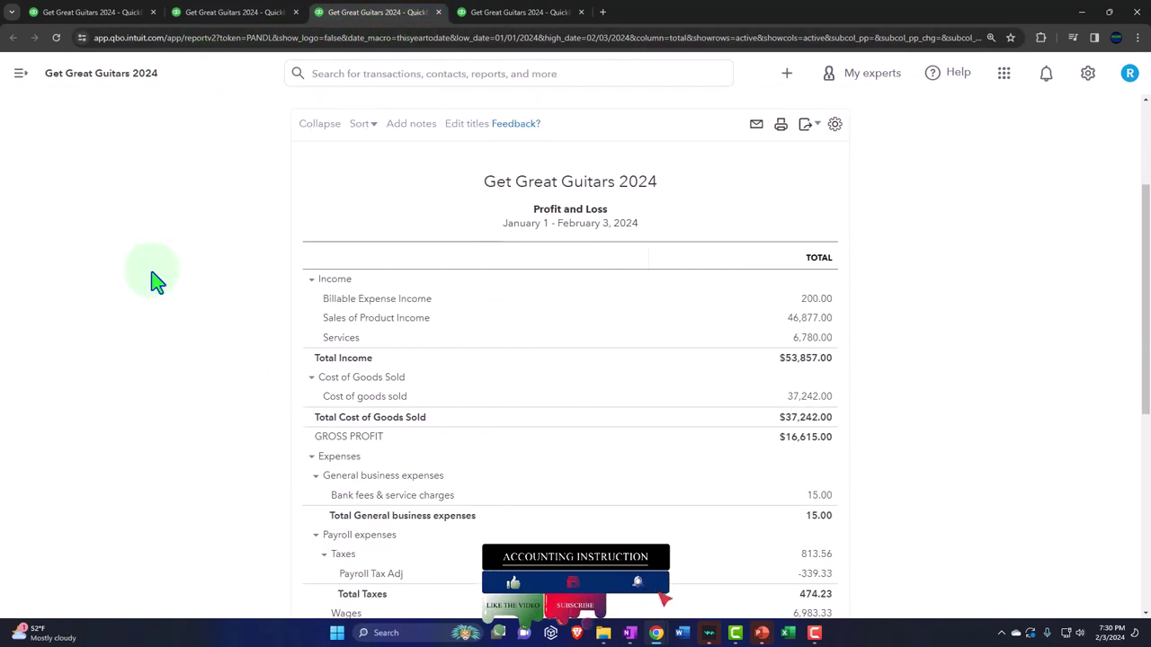
scroll(149, 278, up, 3)
click(249, 188)
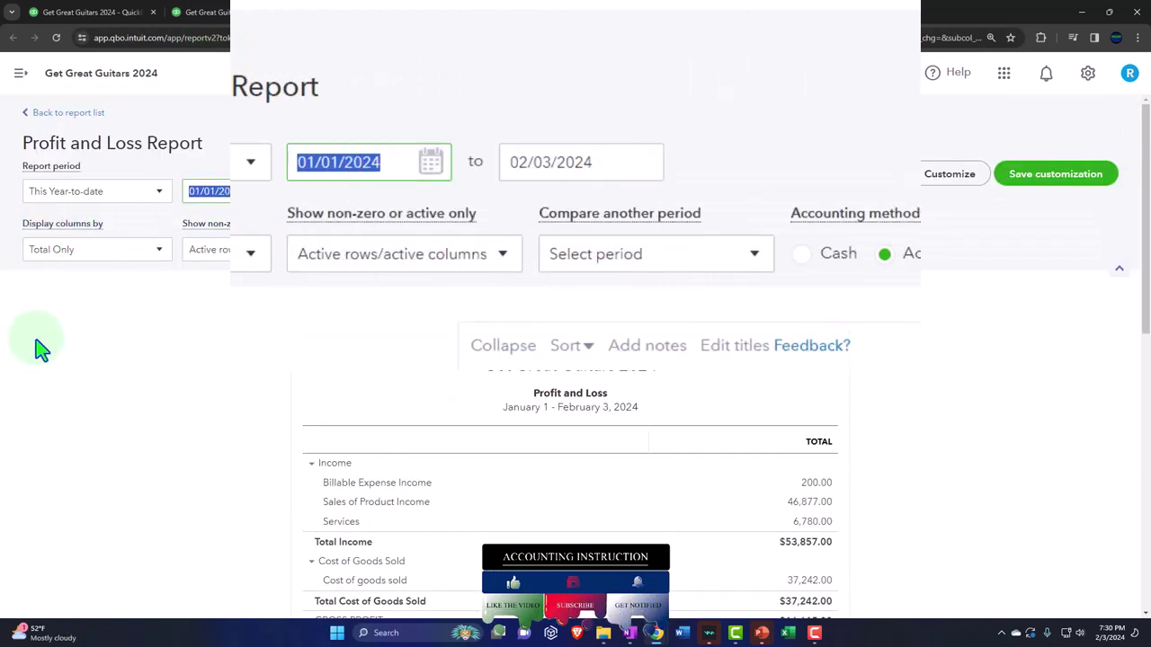
text(01012024)
key(Tab)
text(02292024)
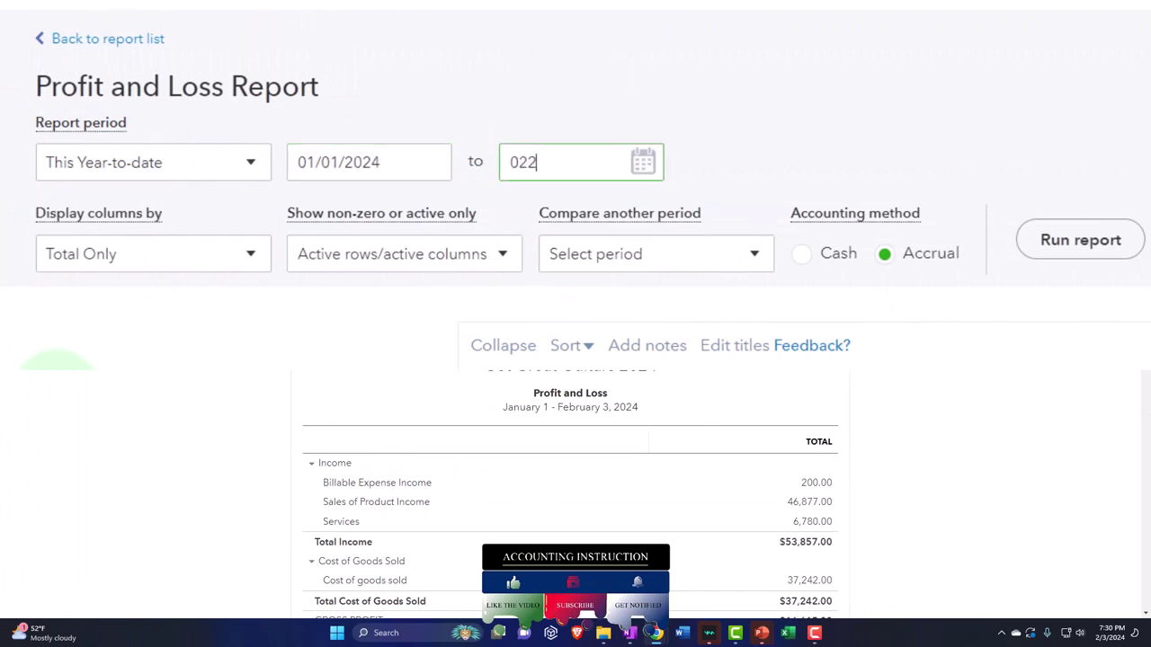
key(Tab)
Step: Display the Profit and Loss columns by Months and run the report
click(245, 261)
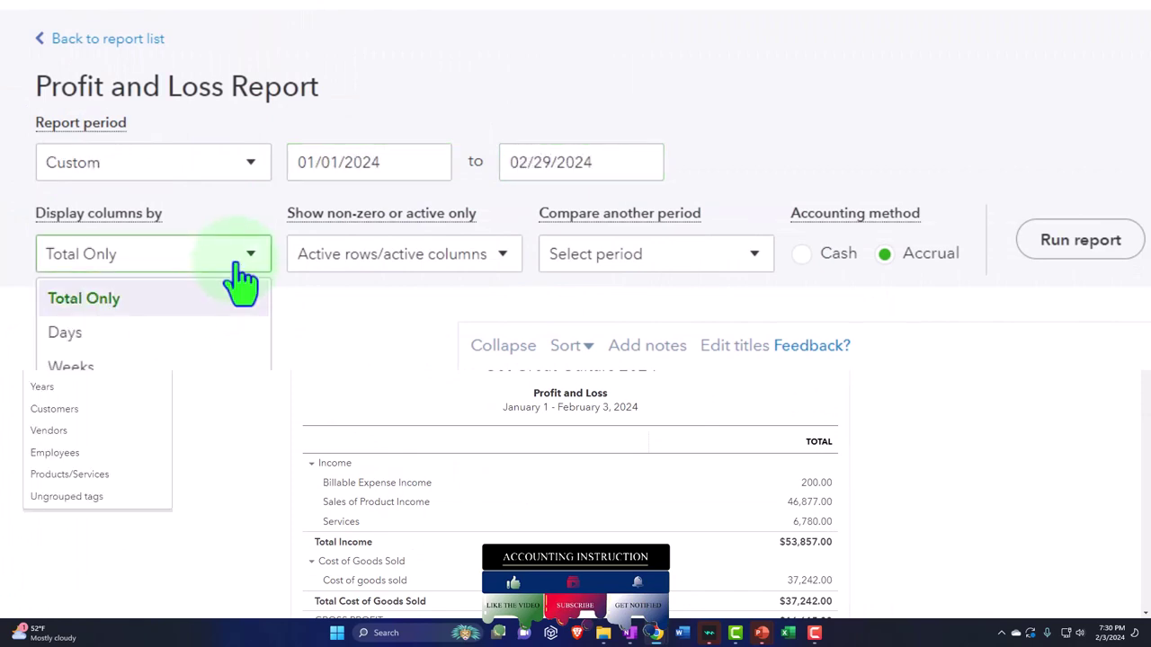
click(202, 391)
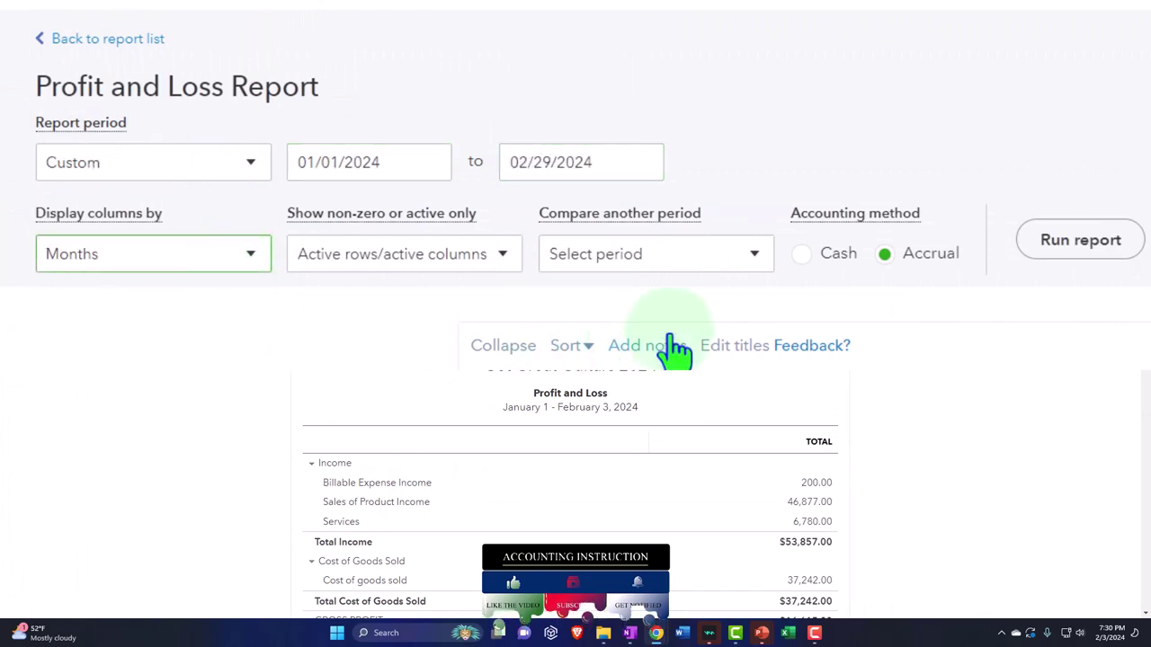
click(1080, 240)
scroll(1084, 321, down, 2)
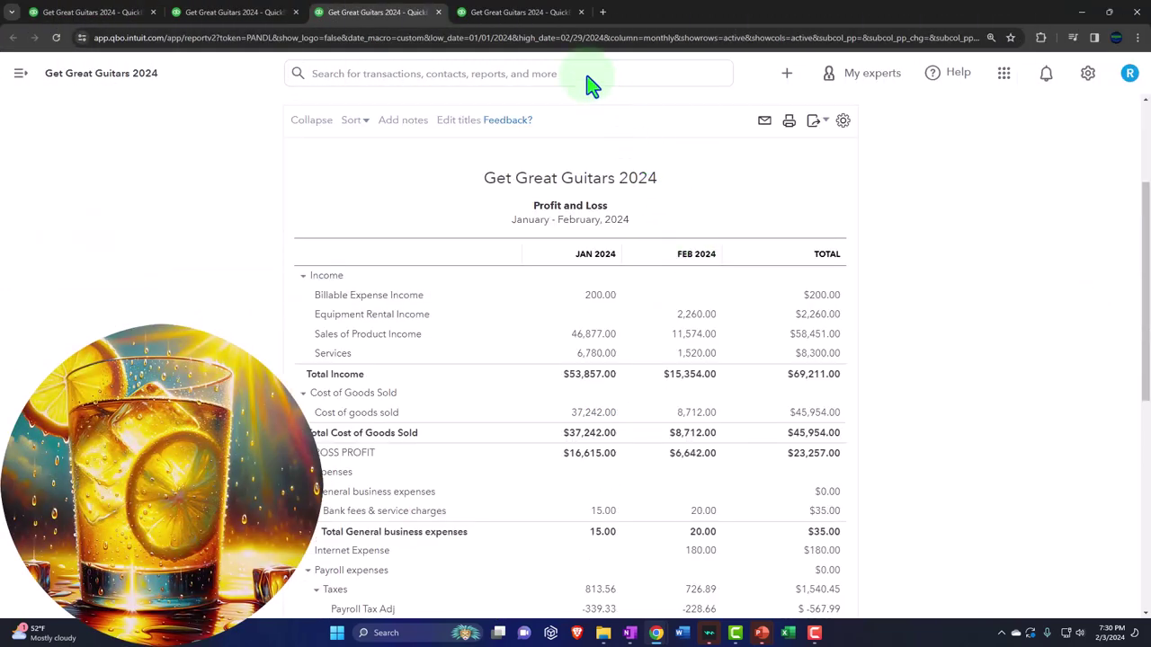
Step: On the Trial Balance report, collapse the navigation menu and set the period to 01/01/2024 through 02/29/2024
click(531, 12)
click(186, 73)
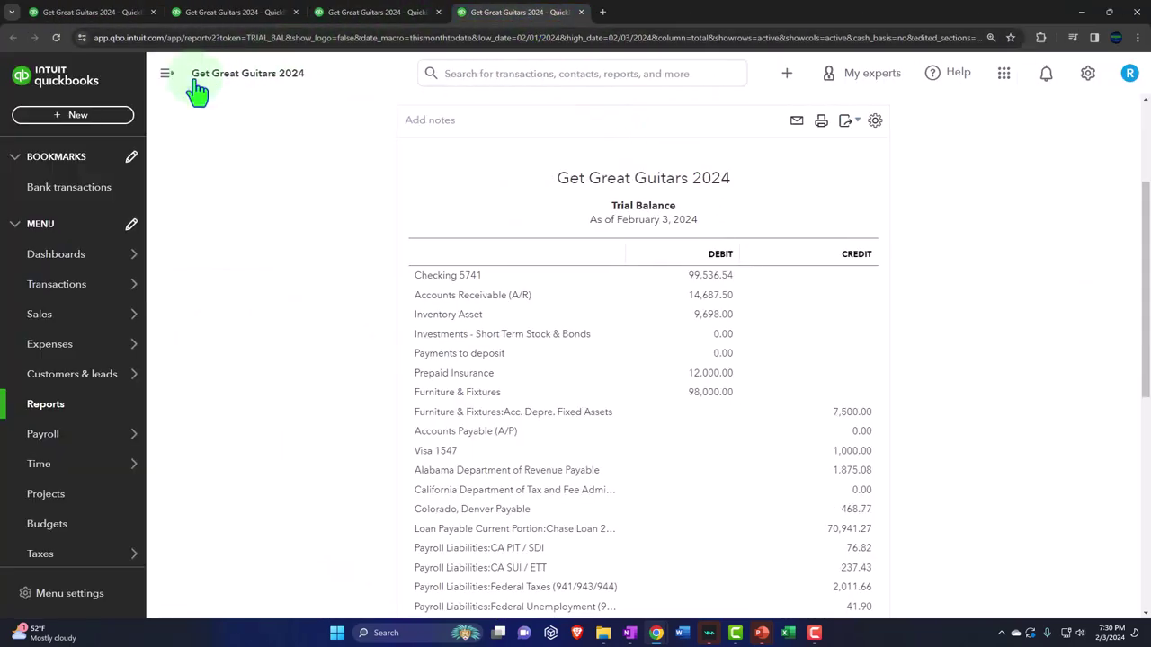
scroll(149, 251, up, 3)
click(229, 204)
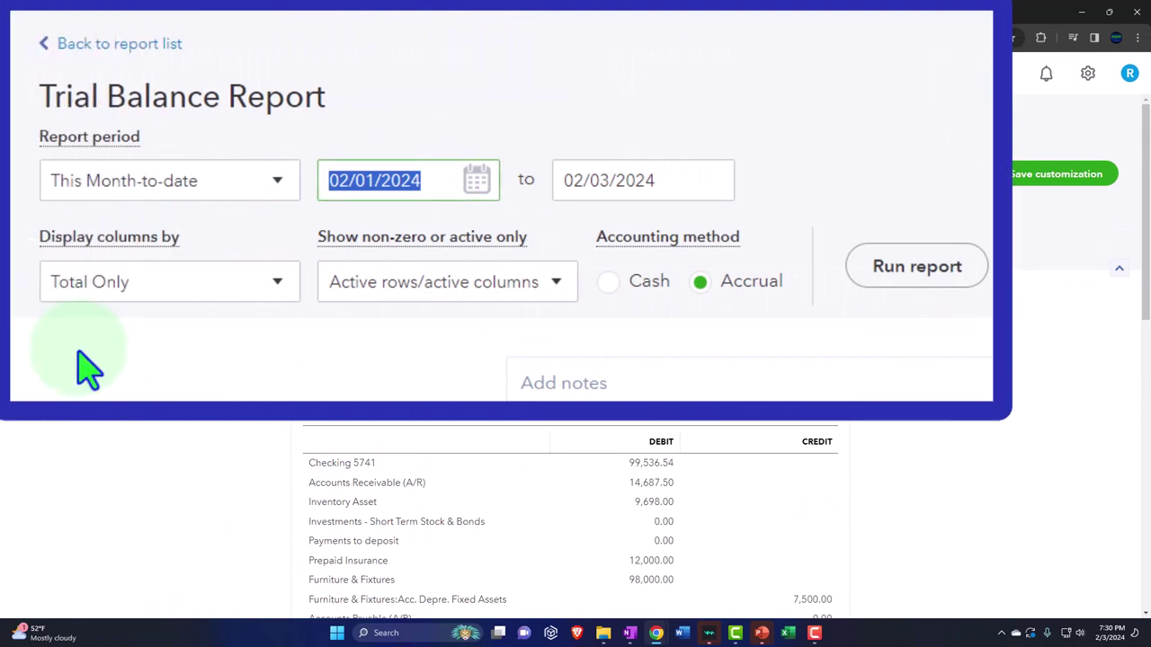
text(0)
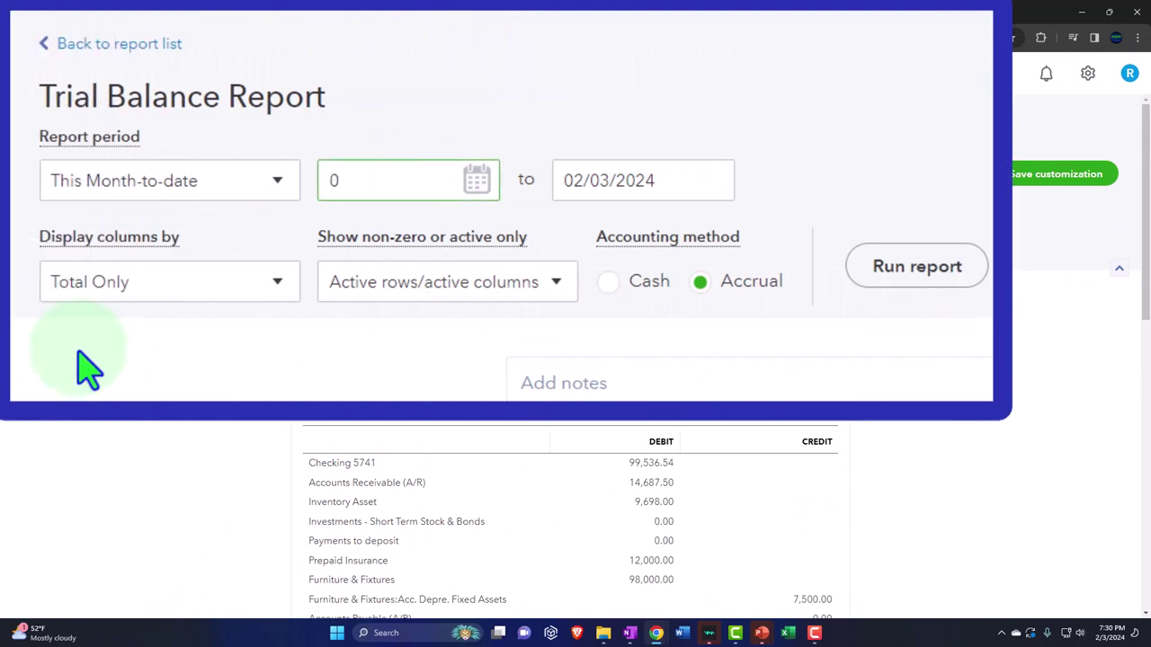
text(1/01/2024)
key(Tab)
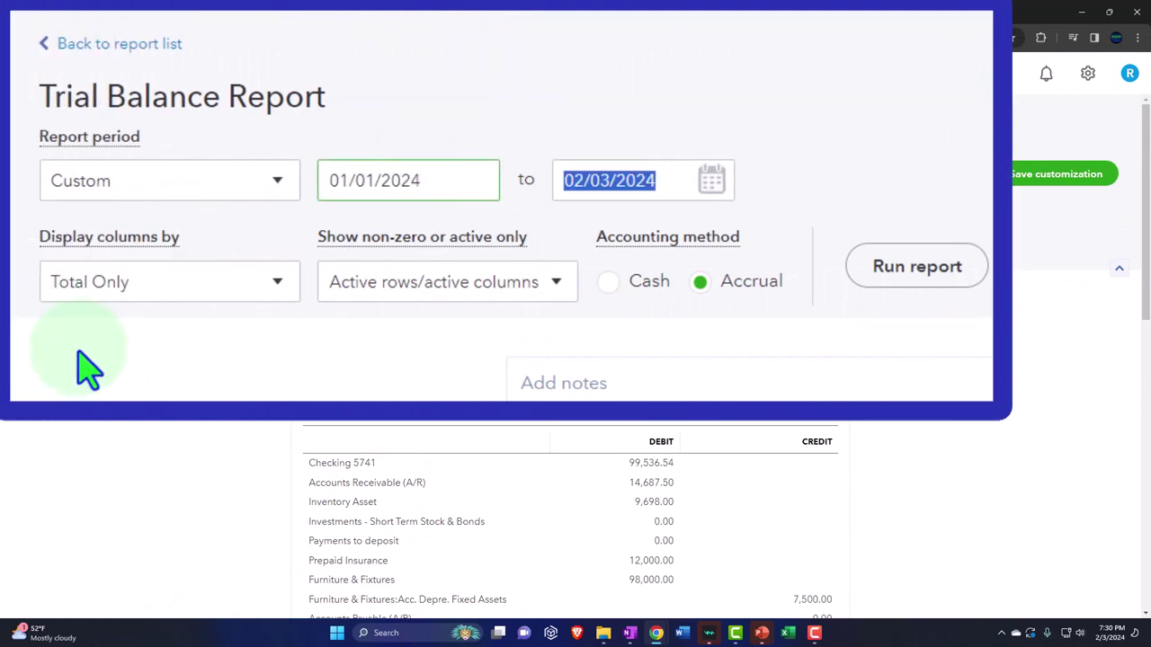
text(02/29/2024)
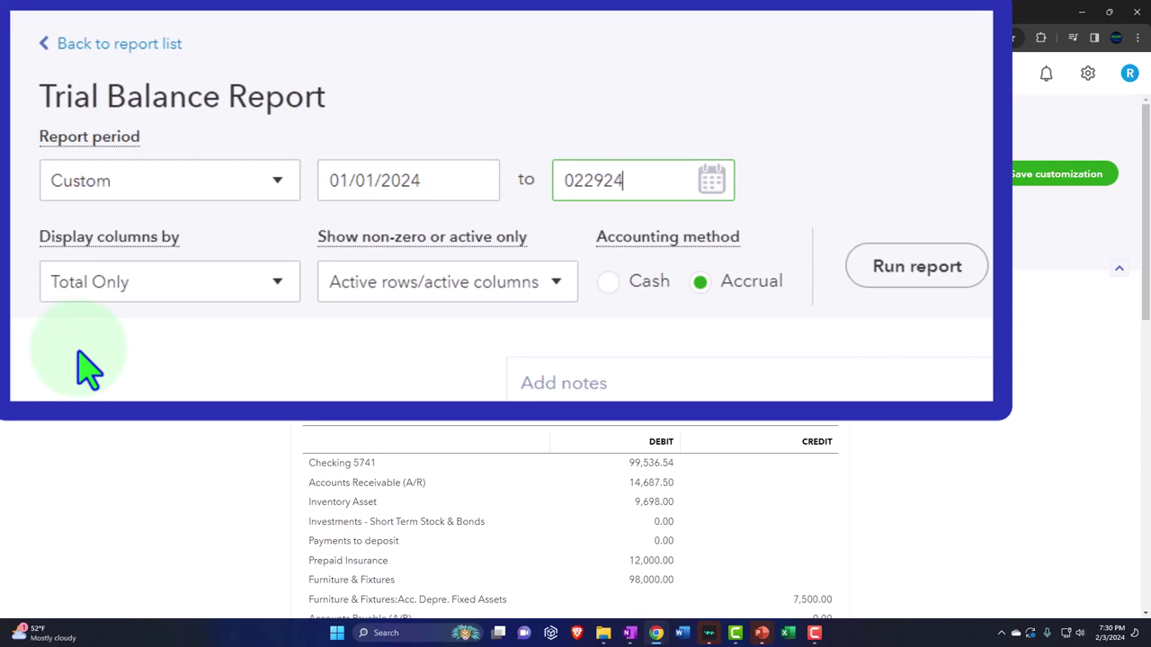
key(Tab)
Step: Display the Trial Balance columns by Months and run the report
click(209, 301)
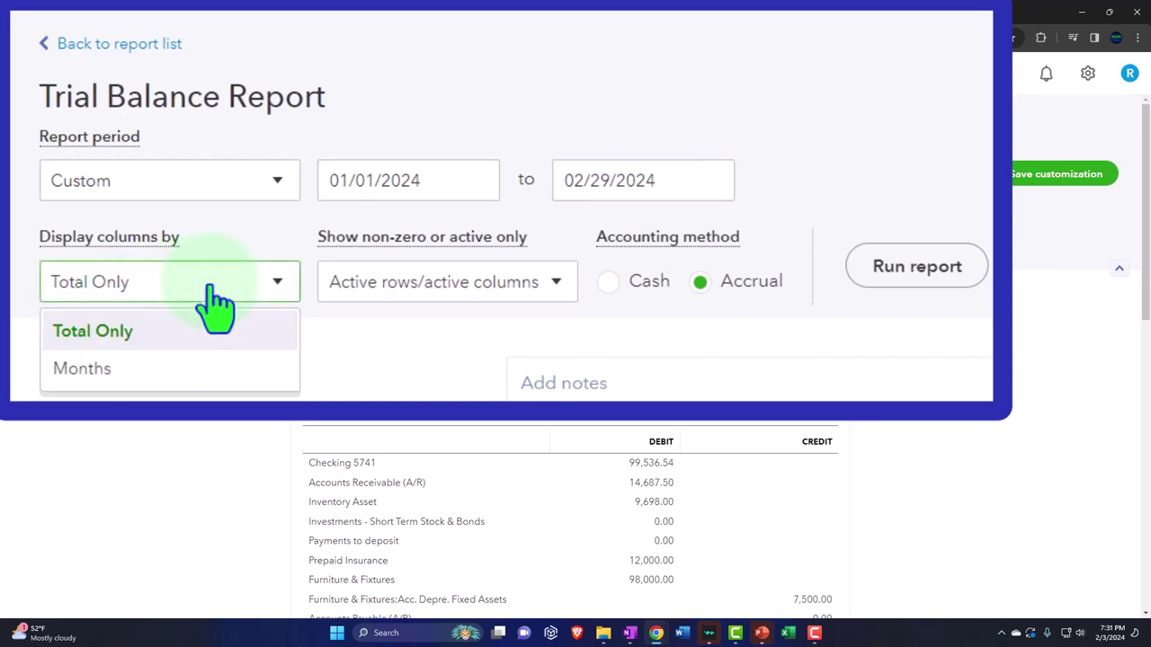
click(188, 381)
click(546, 250)
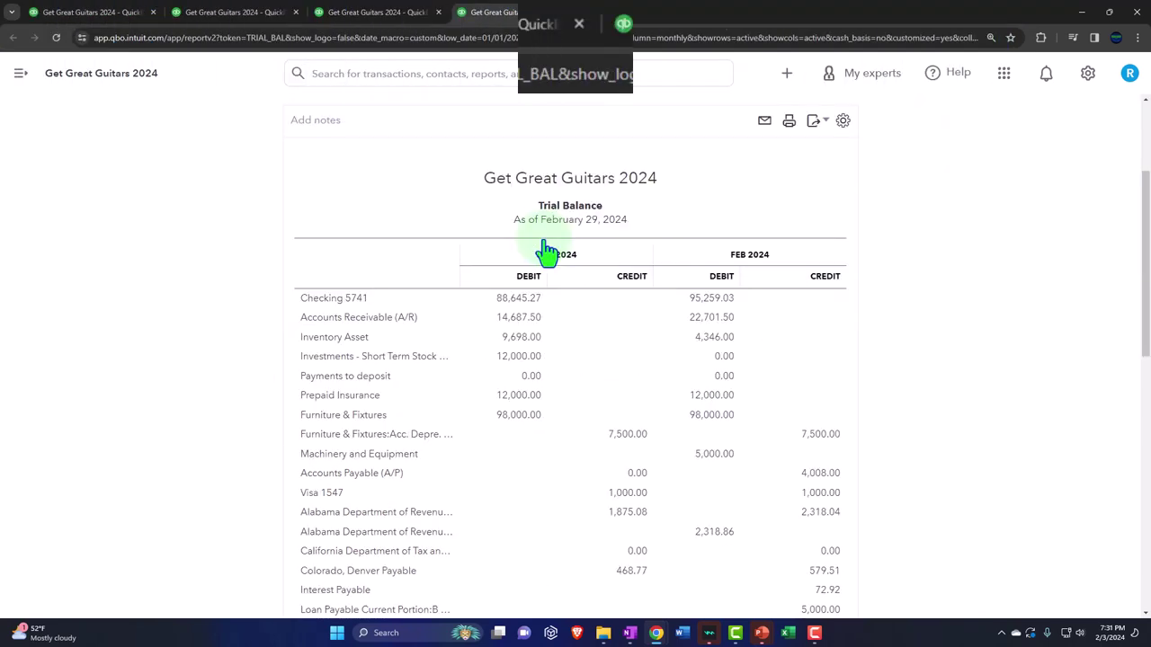
Step: Examine the asset accounts on the monthly Balance Sheet and the Profit and Loss report down to net income
click(517, 27)
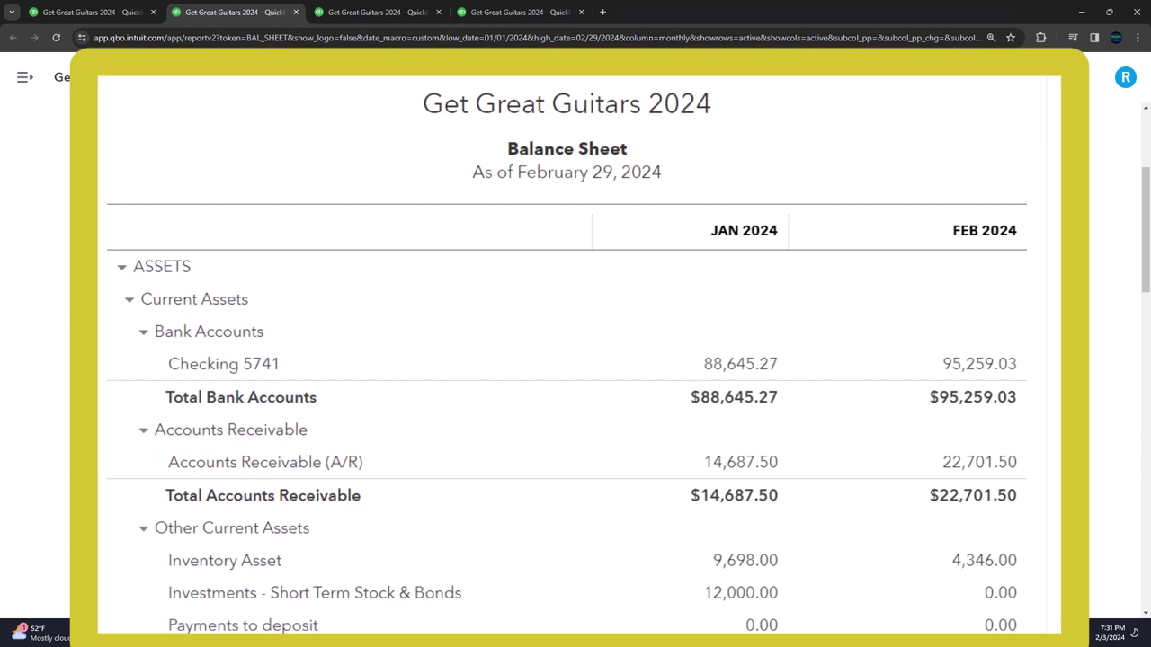
scroll(575, 359, down, 1)
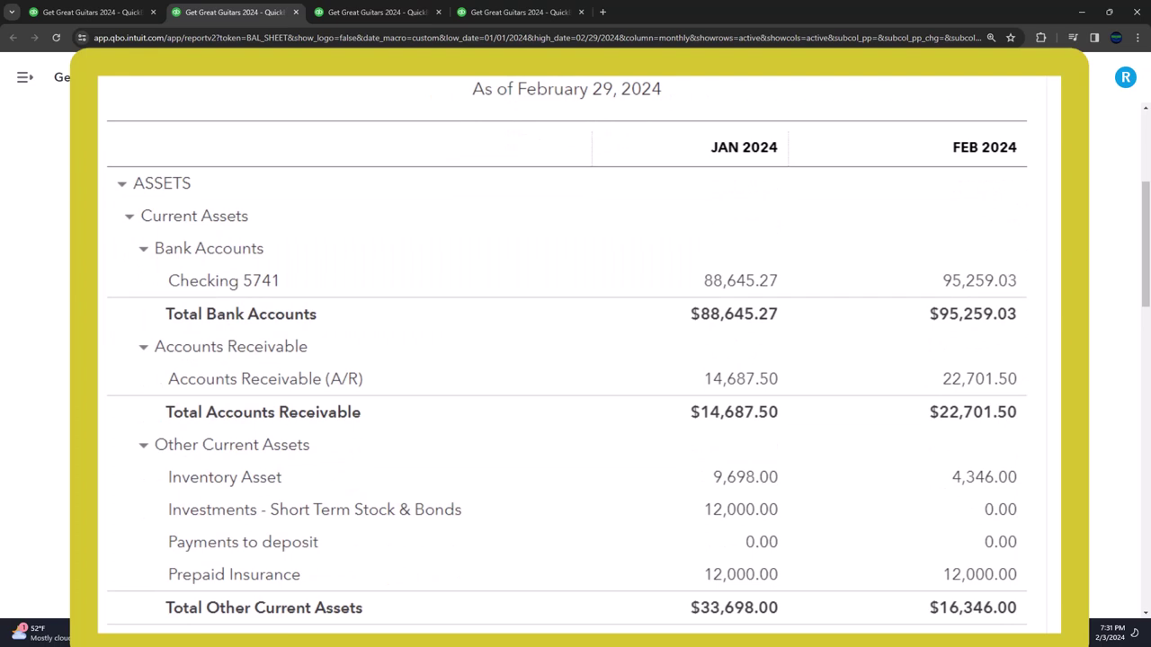
scroll(575, 360, down, 4)
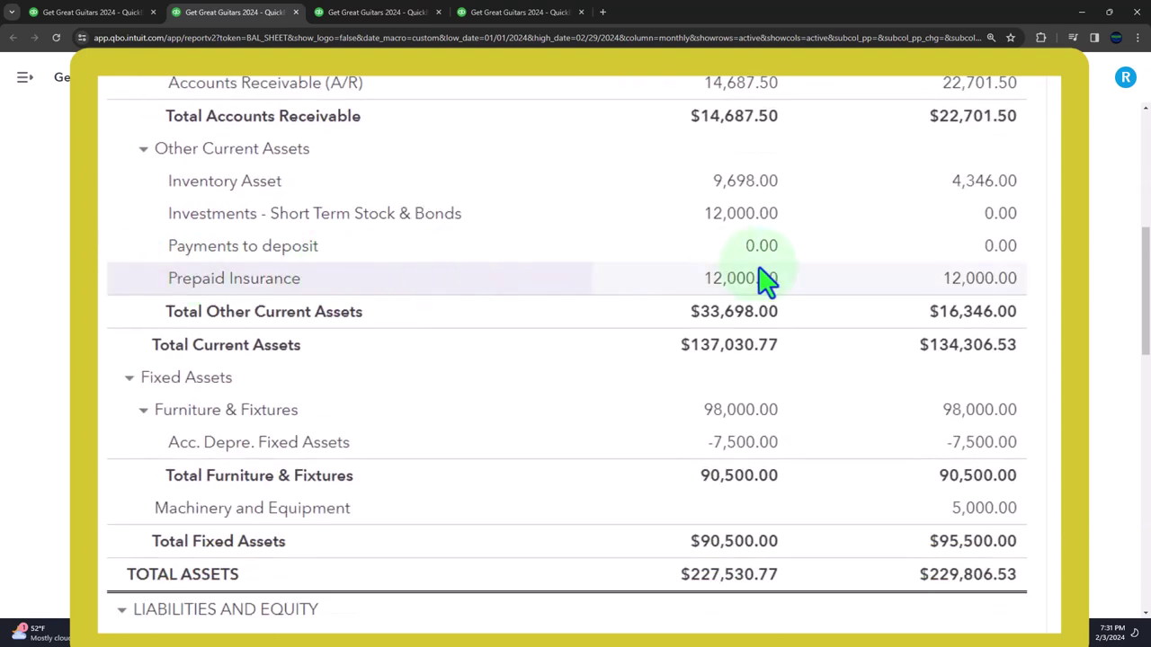
scroll(771, 270, down, 1)
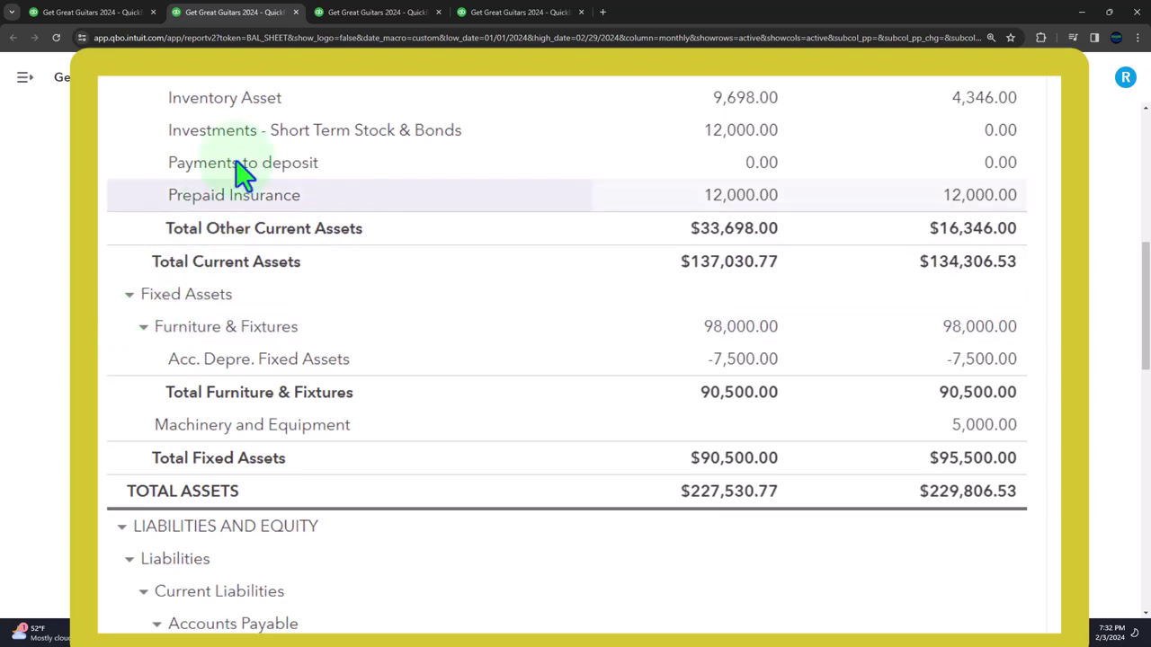
click(369, 12)
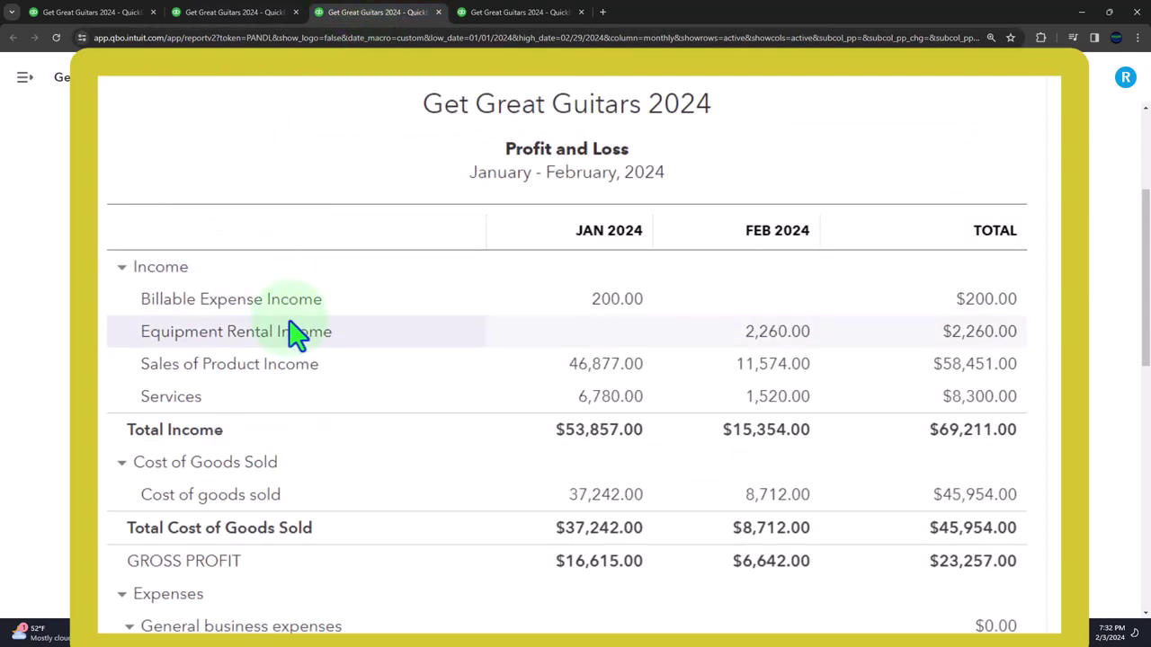
scroll(291, 328, down, 2)
scroll(292, 328, down, 3)
scroll(296, 337, down, 5)
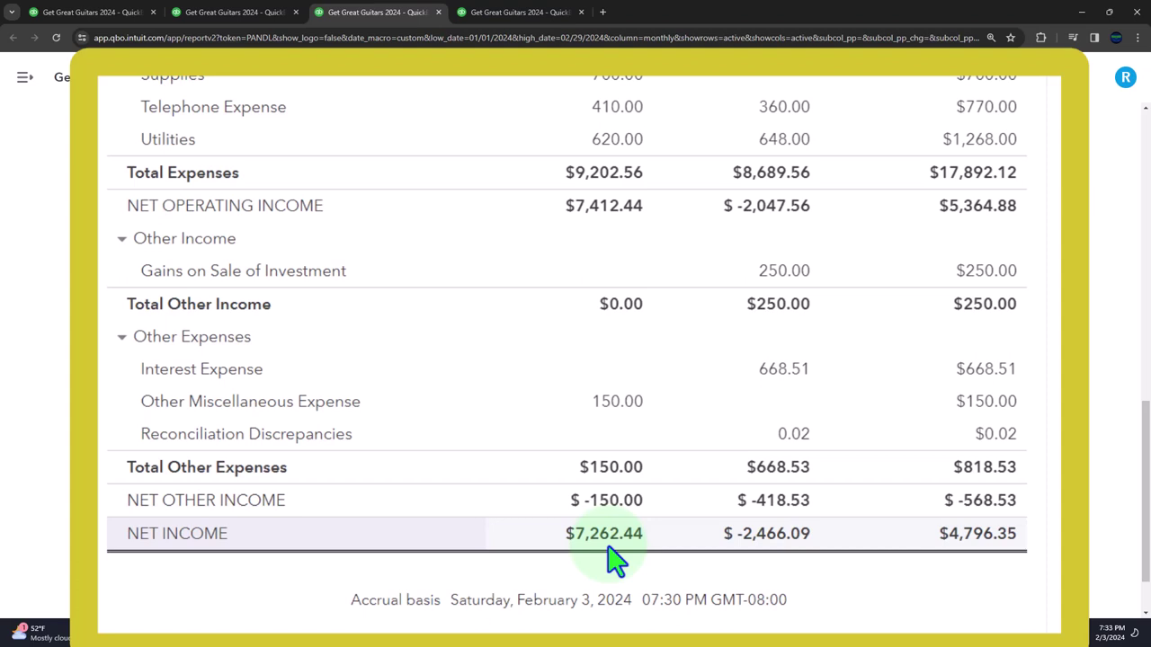
Step: Return to the Balance Sheet, open the Windows Calculator, keep it on top and place it beside the report
click(243, 15)
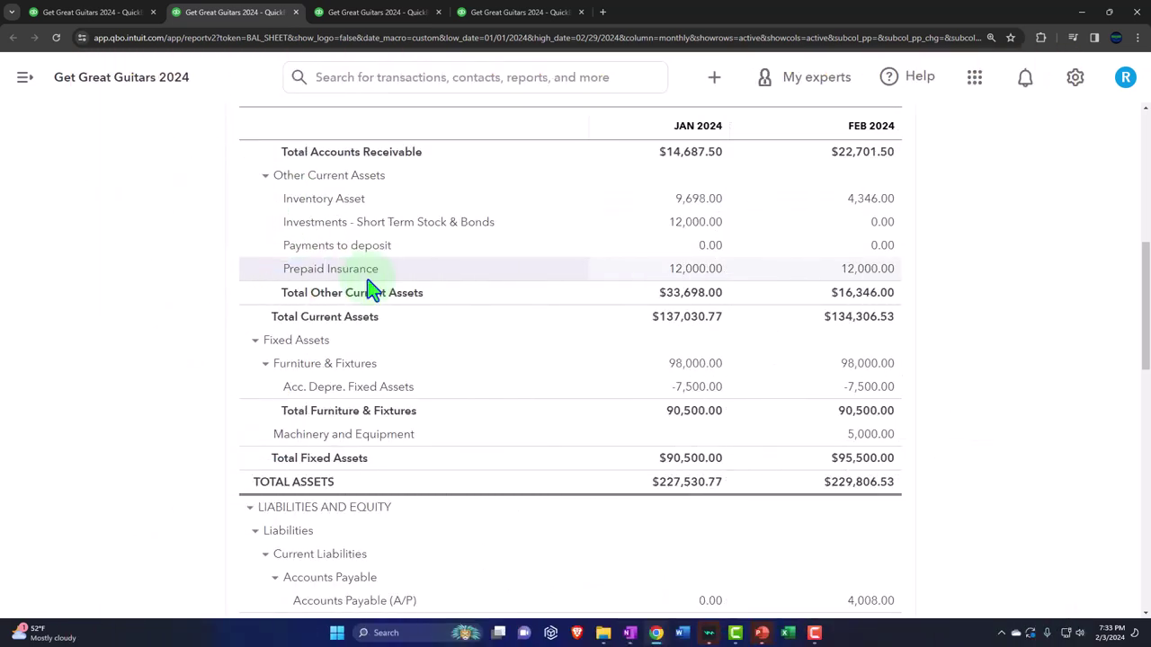
click(344, 396)
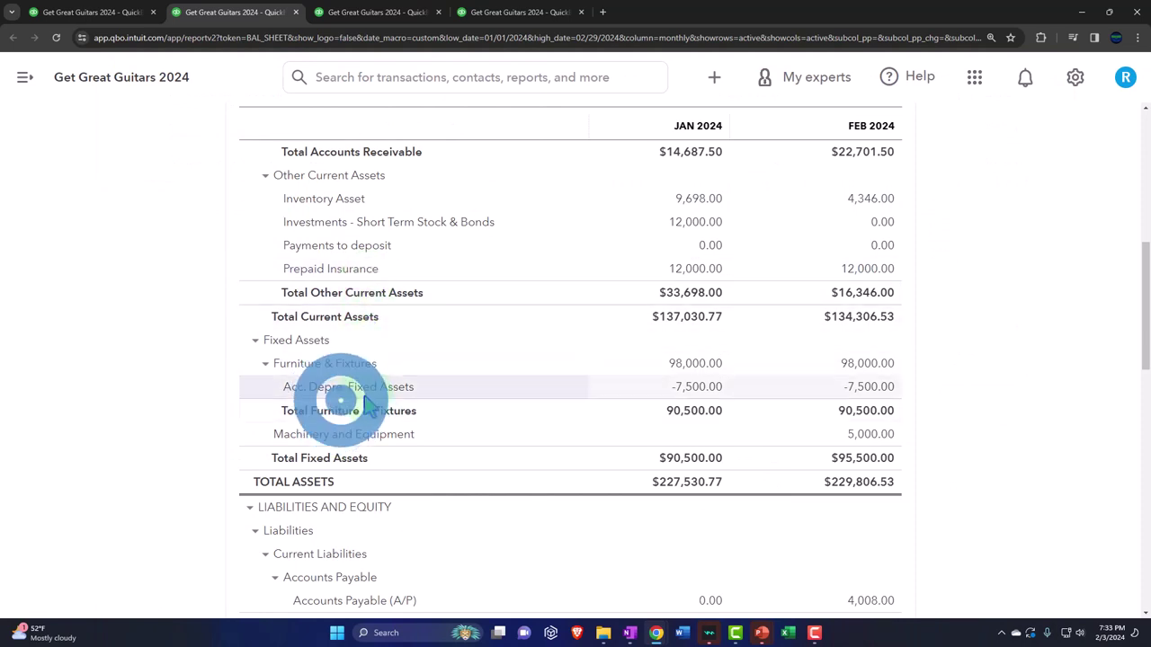
click(395, 633)
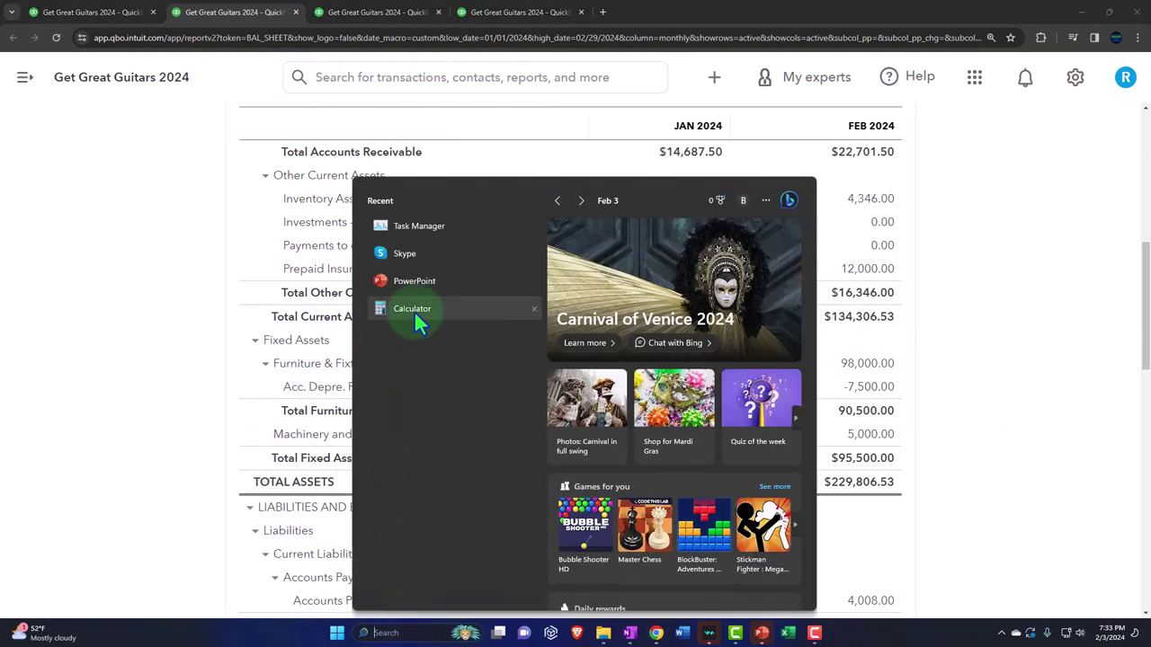
click(414, 309)
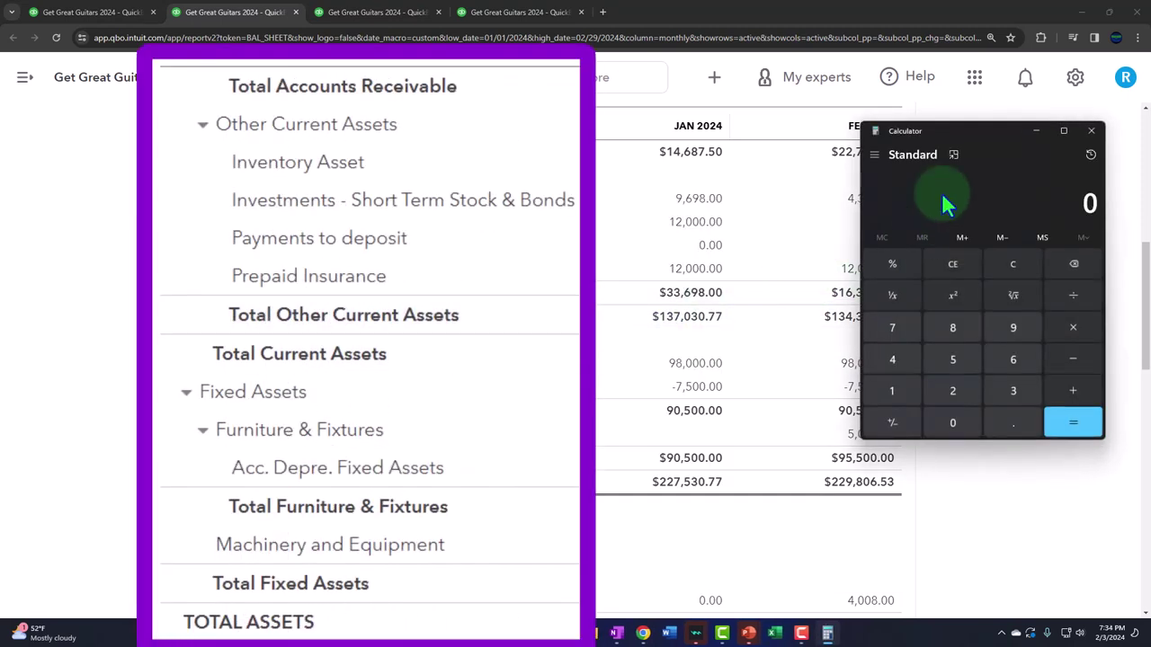
click(953, 160)
drag(987, 38, 1005, 205)
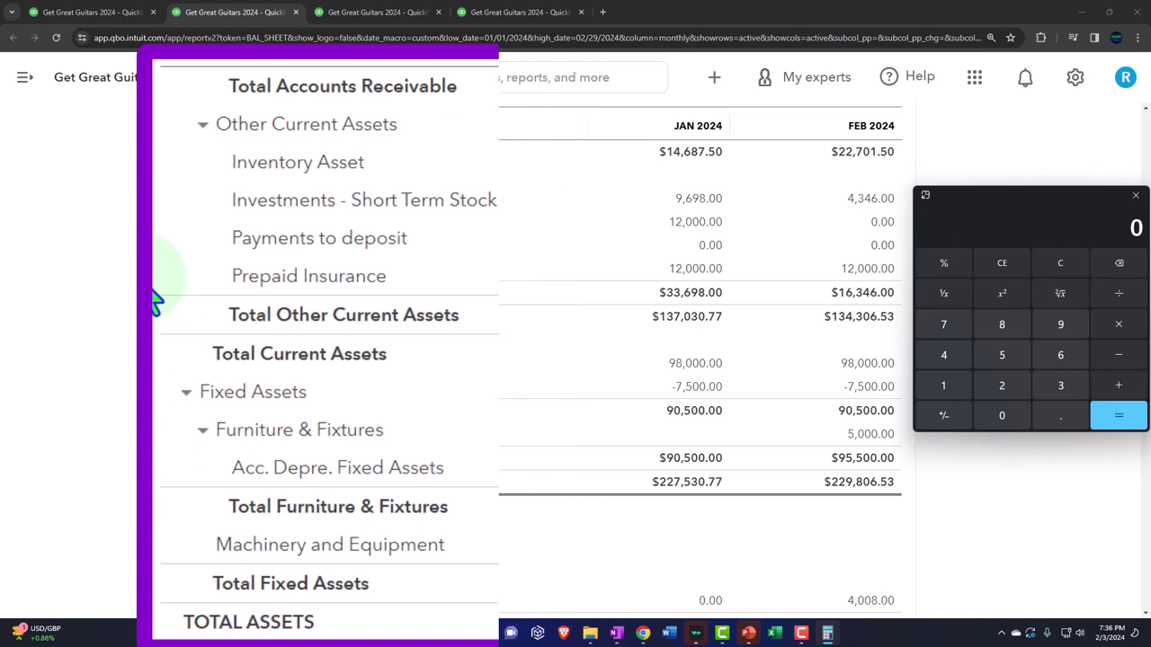
Step: Compare the Prepaid Insurance account on the Balance Sheet with the expense accounts on the Profit and Loss report
click(371, 14)
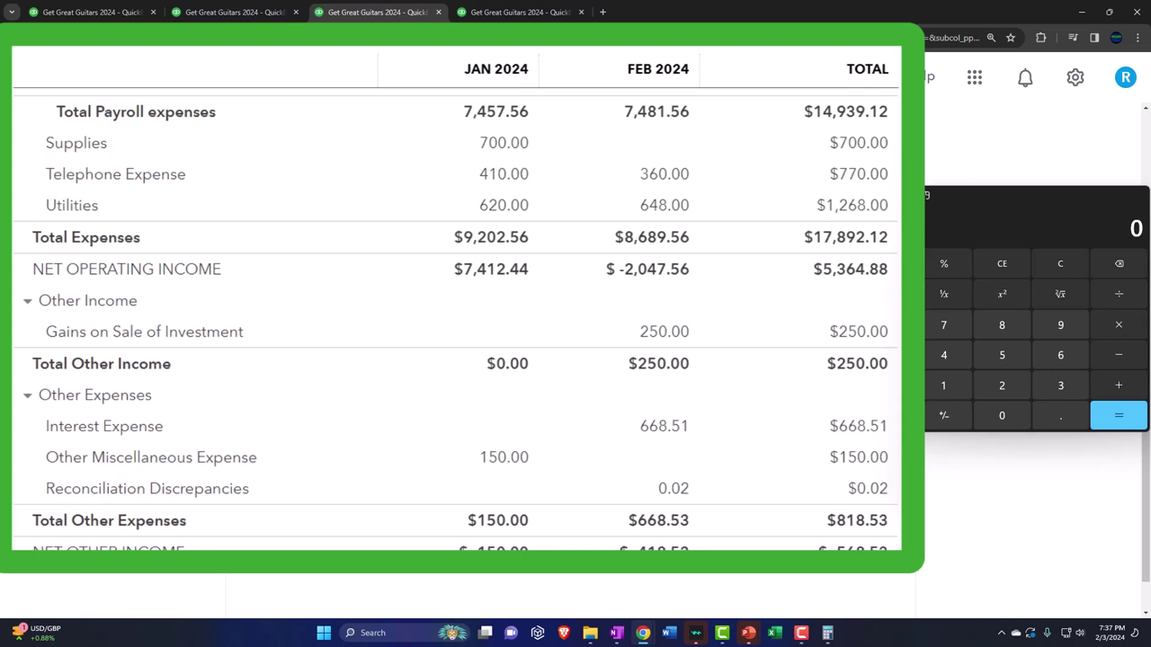
click(270, 12)
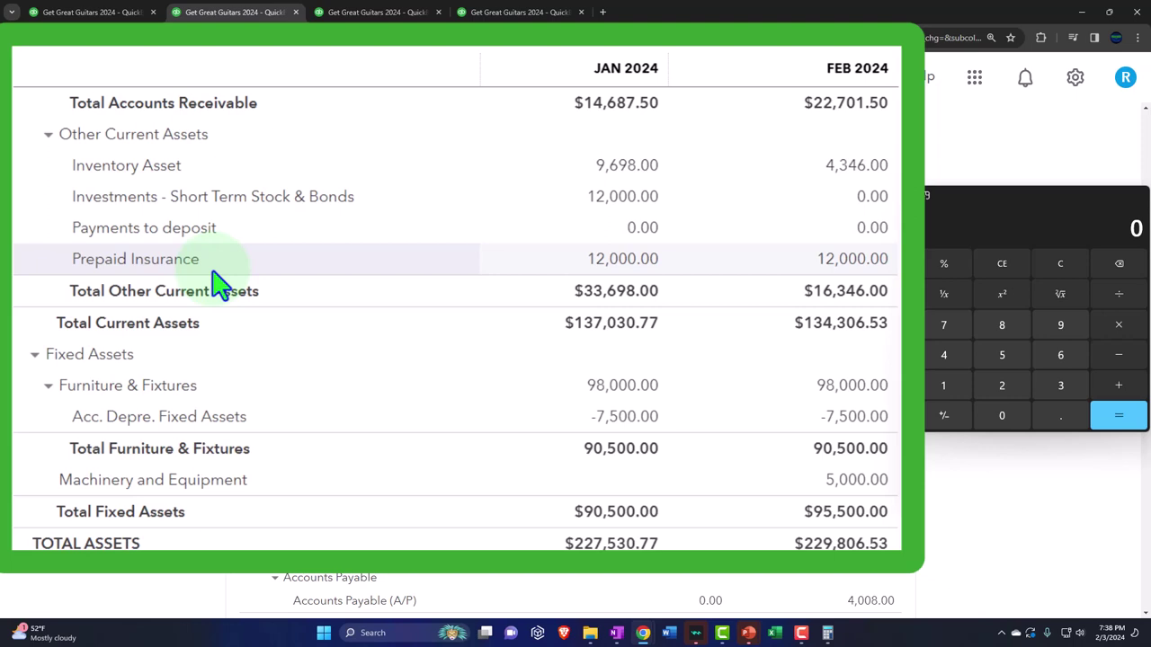
click(220, 286)
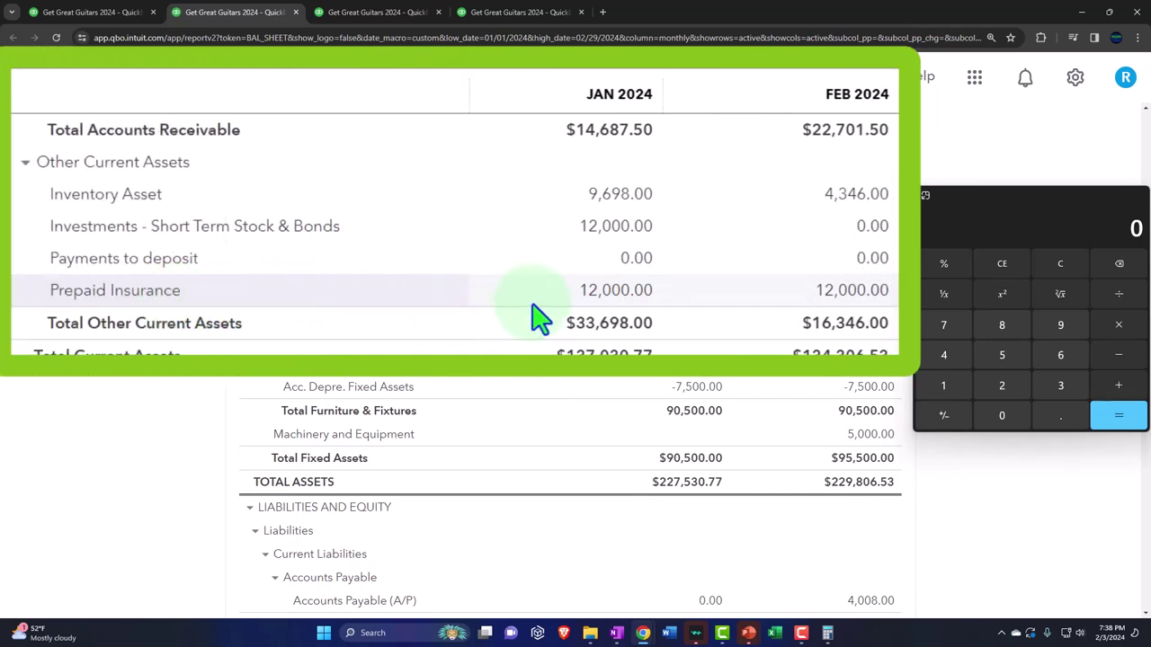
click(383, 12)
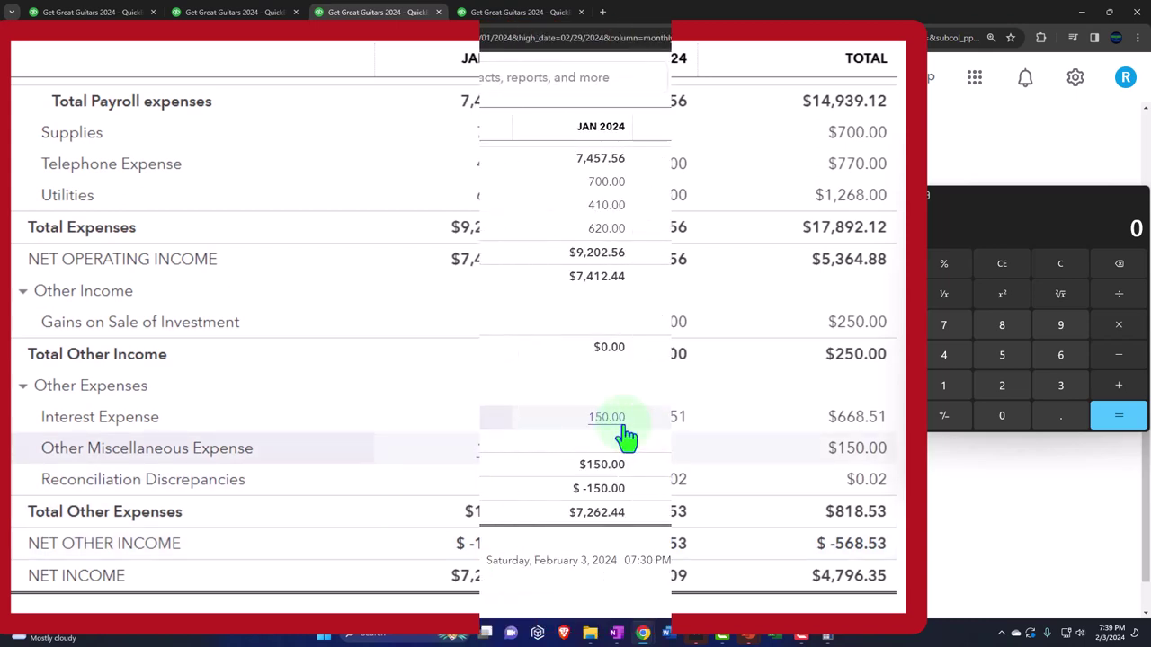
Step: Drill into the January Prepaid Insurance amount on the Balance Sheet and review the transaction behind it
click(243, 12)
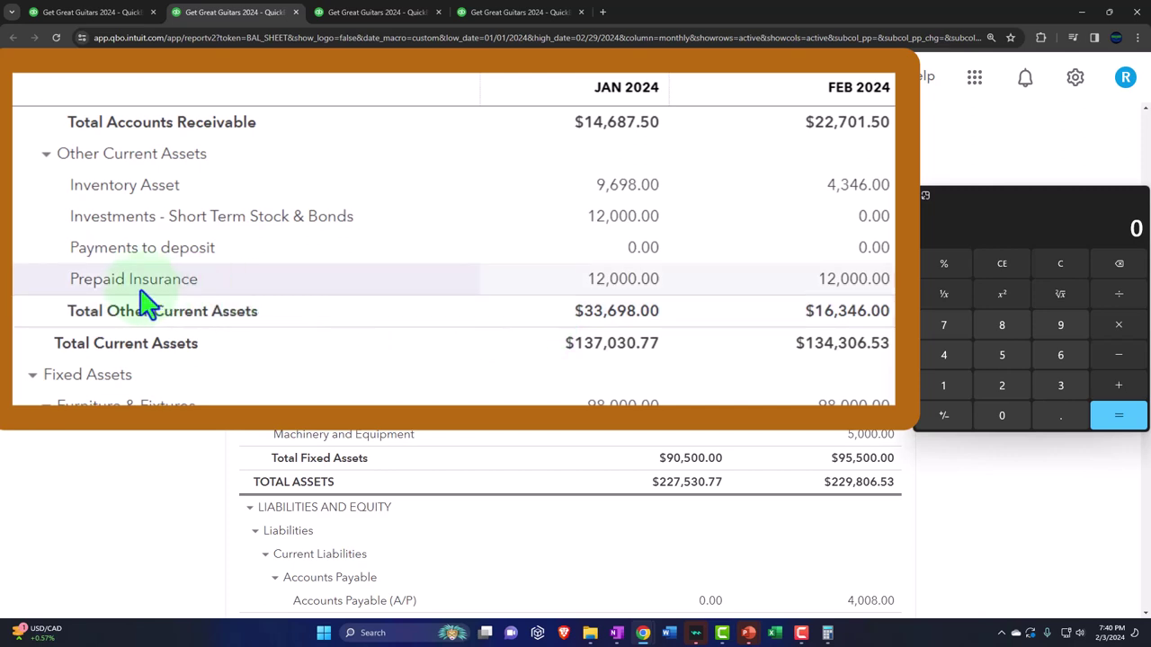
click(686, 279)
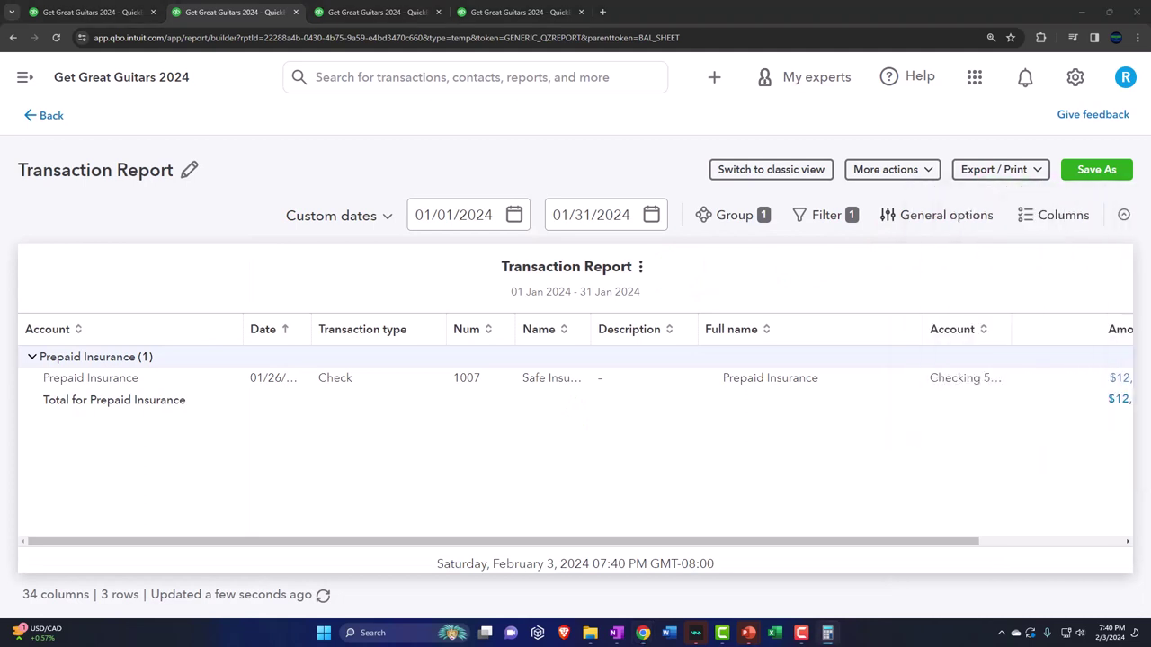
key(ctrl+minus)
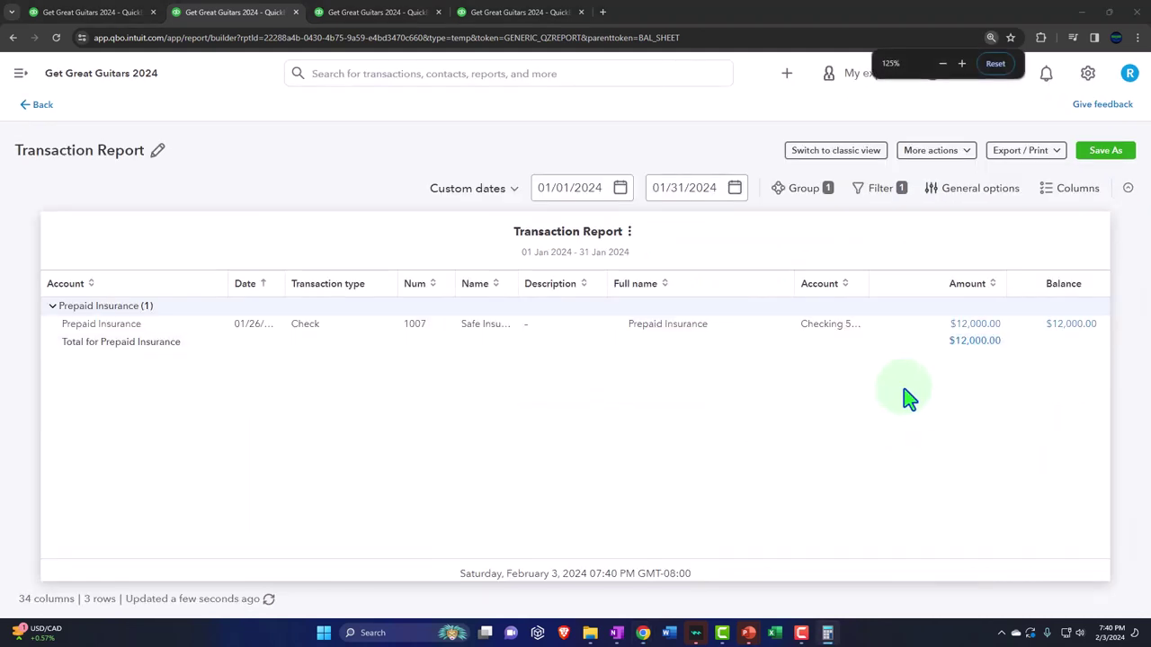
click(975, 331)
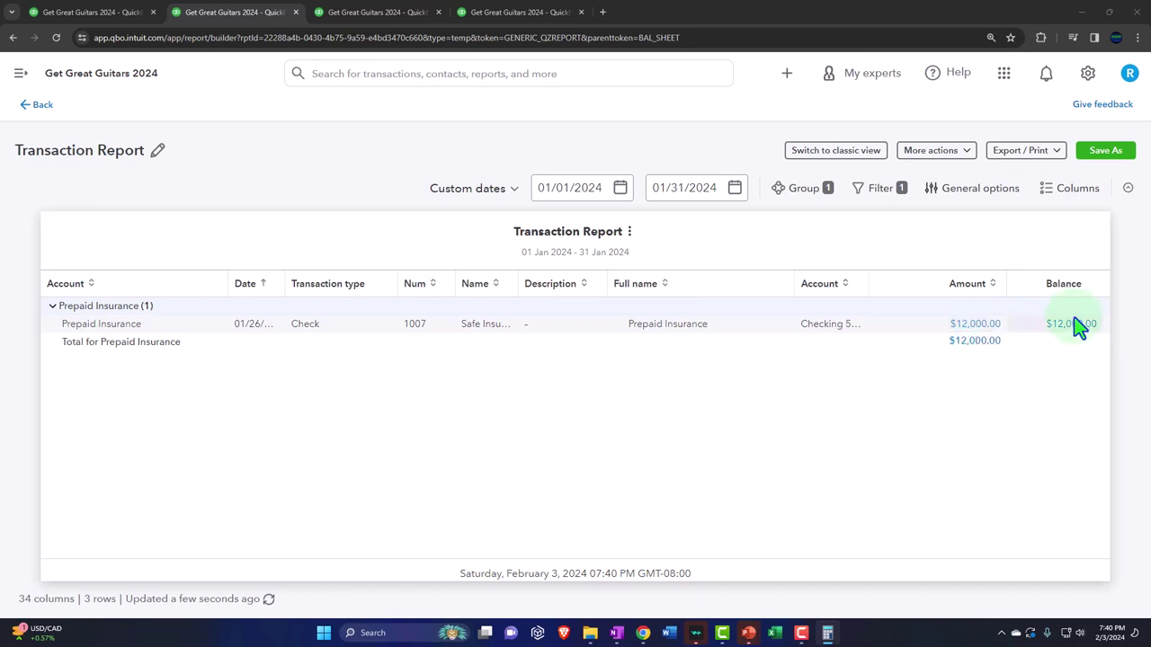
drag(984, 360, 883, 322)
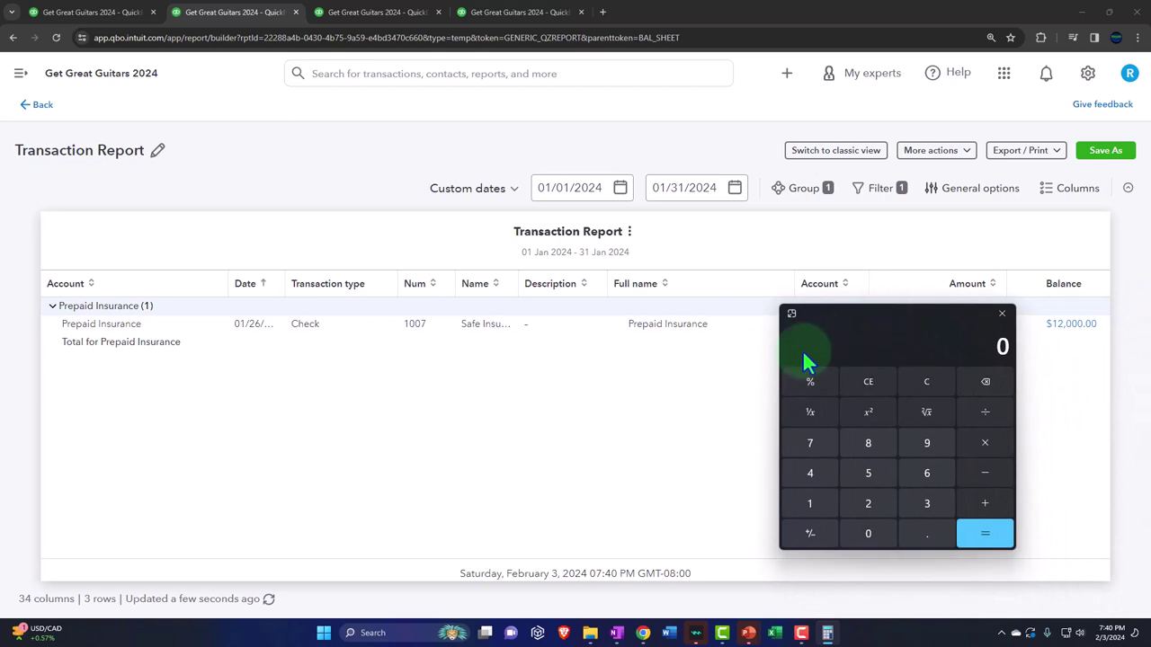
Step: Return to the Balance Sheet and move the calculator clear of the Prepaid Insurance monthly balances to examine them
click(36, 106)
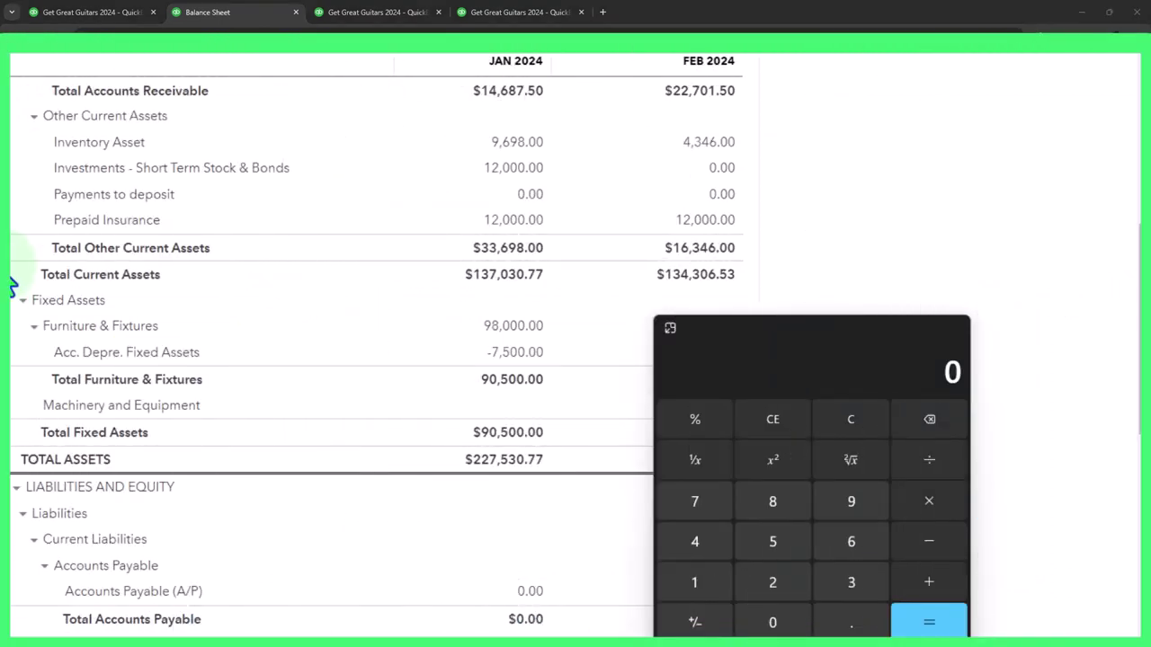
key(ctrl+plus)
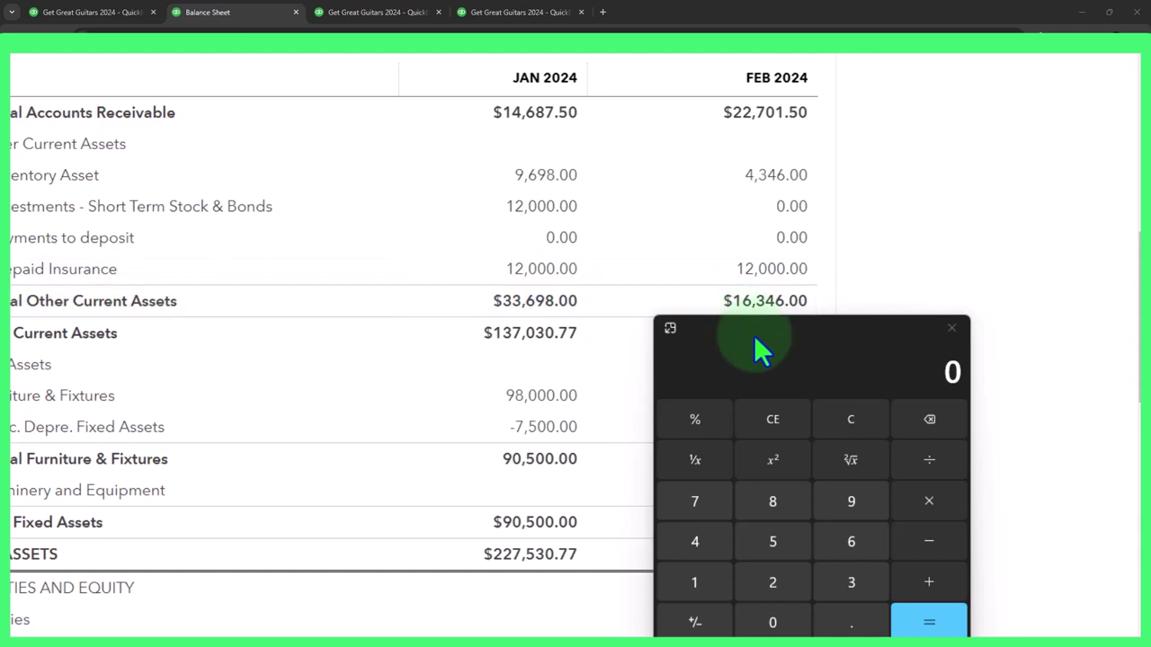
drag(754, 334, 750, 266)
click(559, 270)
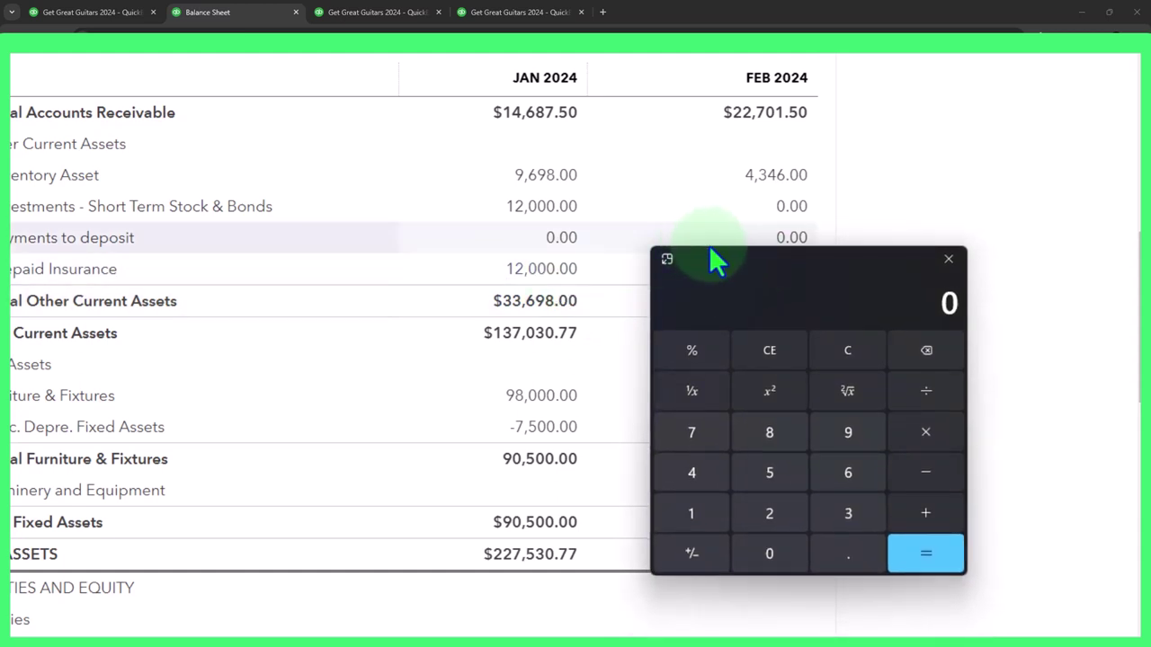
drag(706, 257, 915, 255)
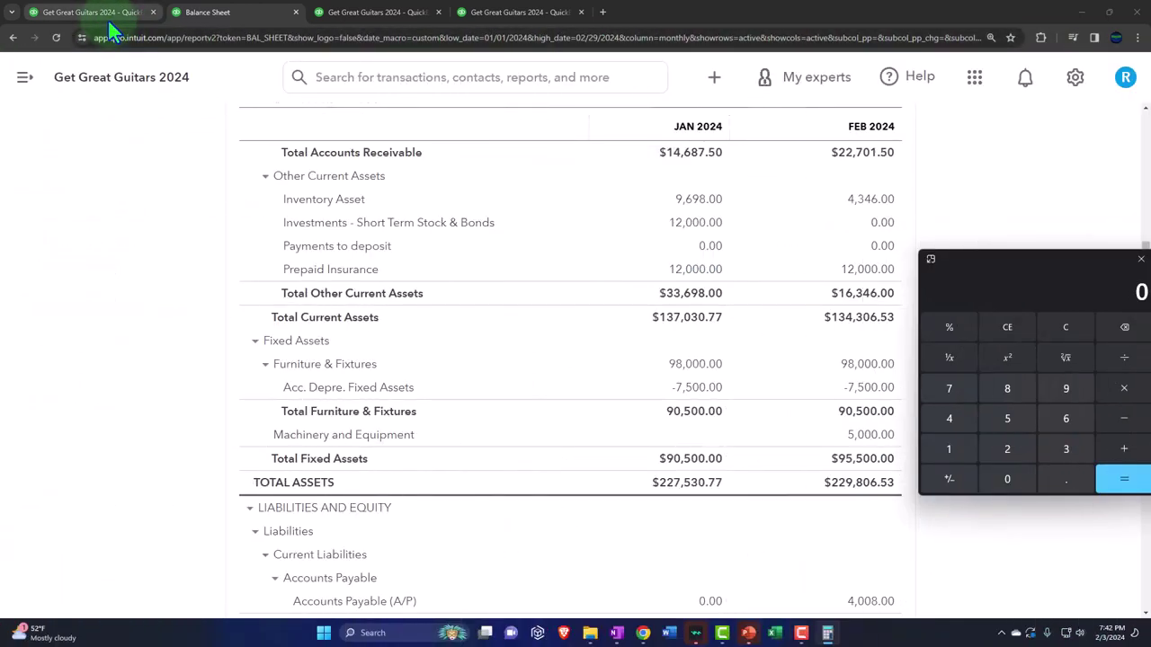
Step: Go to the Reports page and look over the transaction types available for a new entry
click(103, 12)
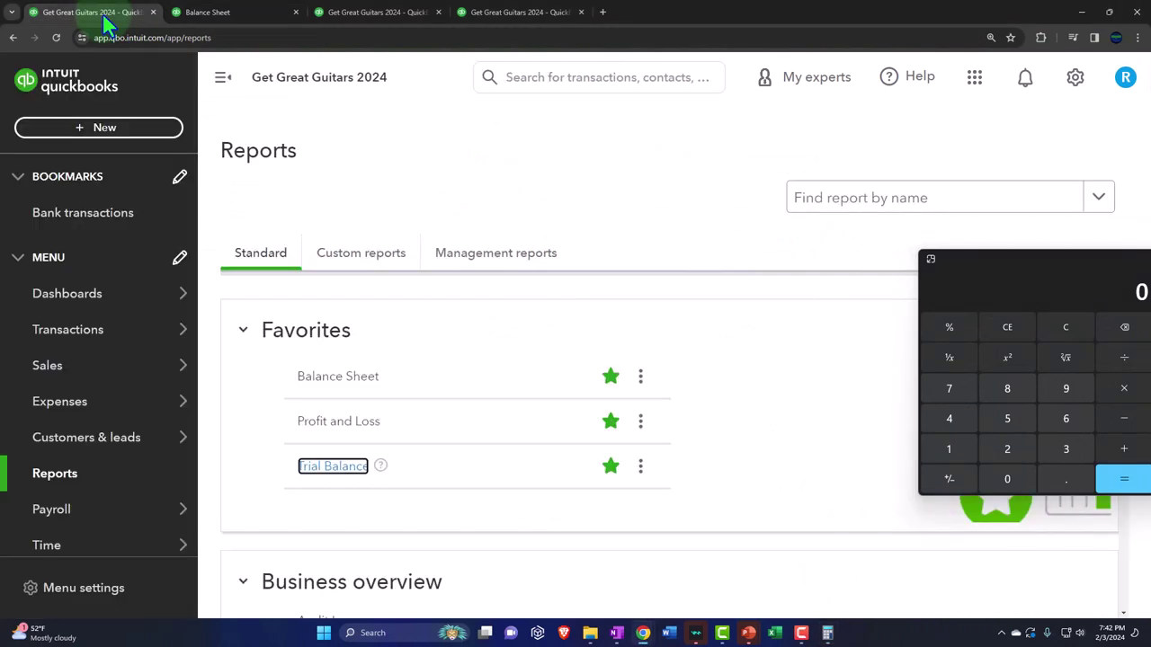
click(113, 128)
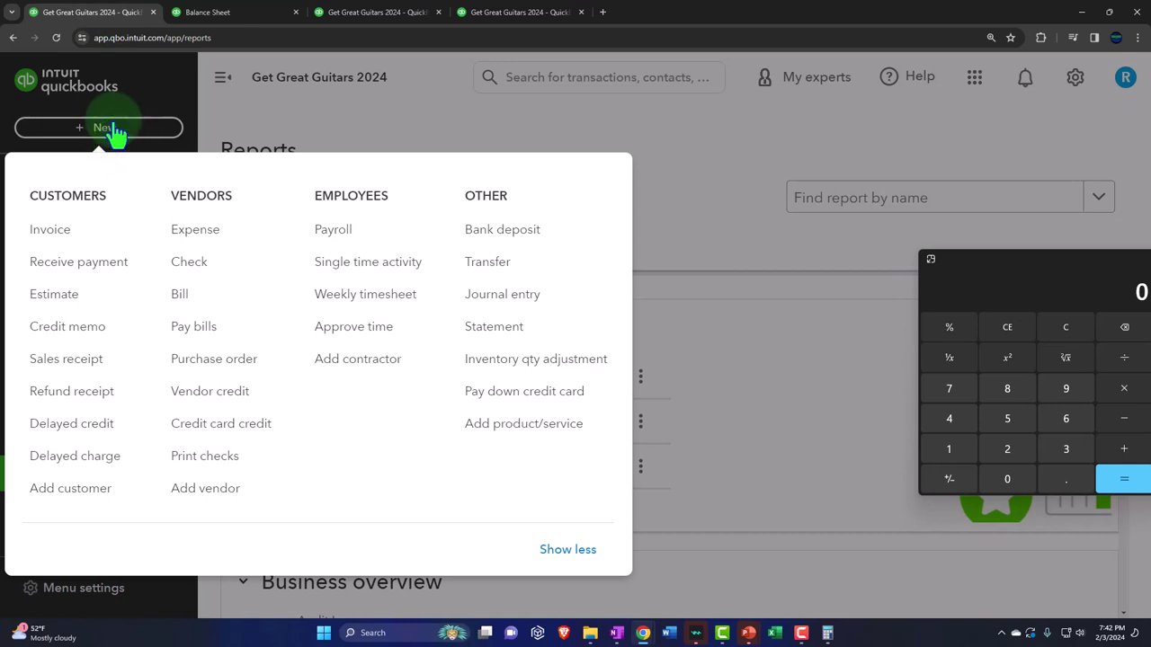
click(717, 267)
Step: Calculate the monthly insurance cost by dividing 12,000 by 12
click(1064, 324)
text(12)
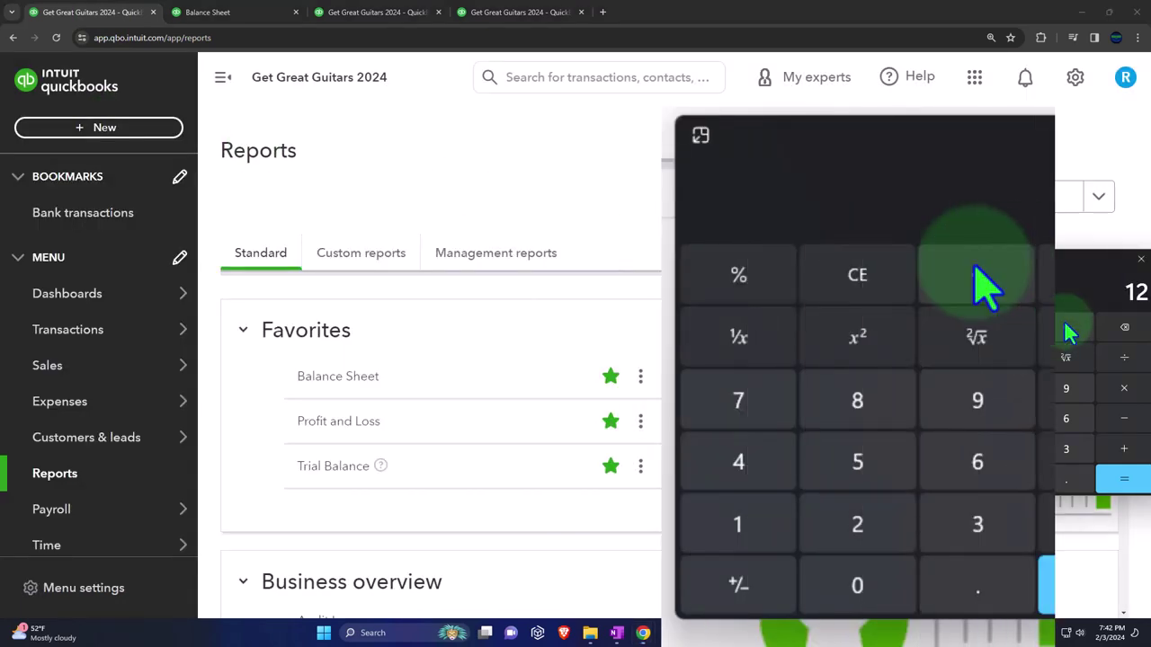
text(,00)
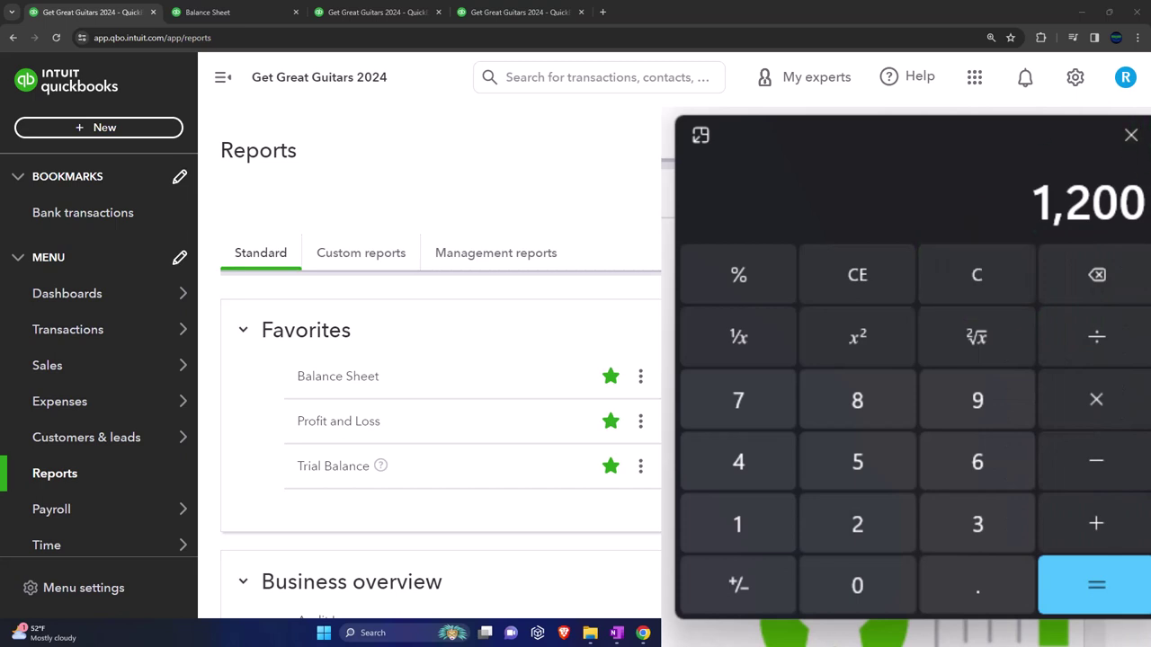
text(0)
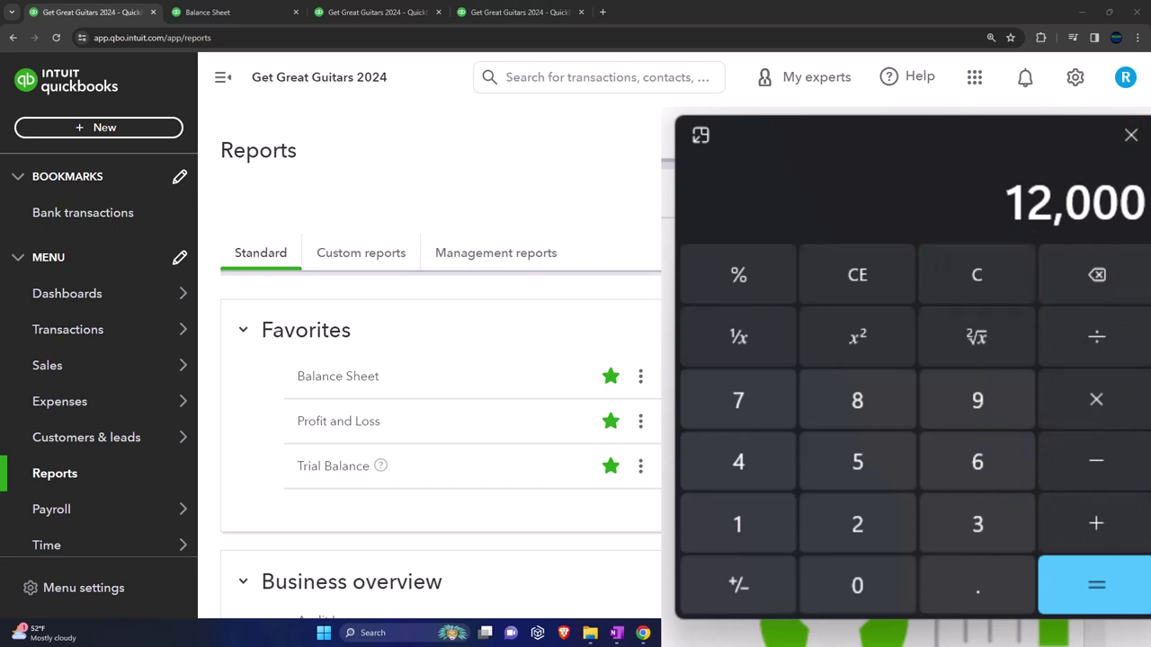
key(Return)
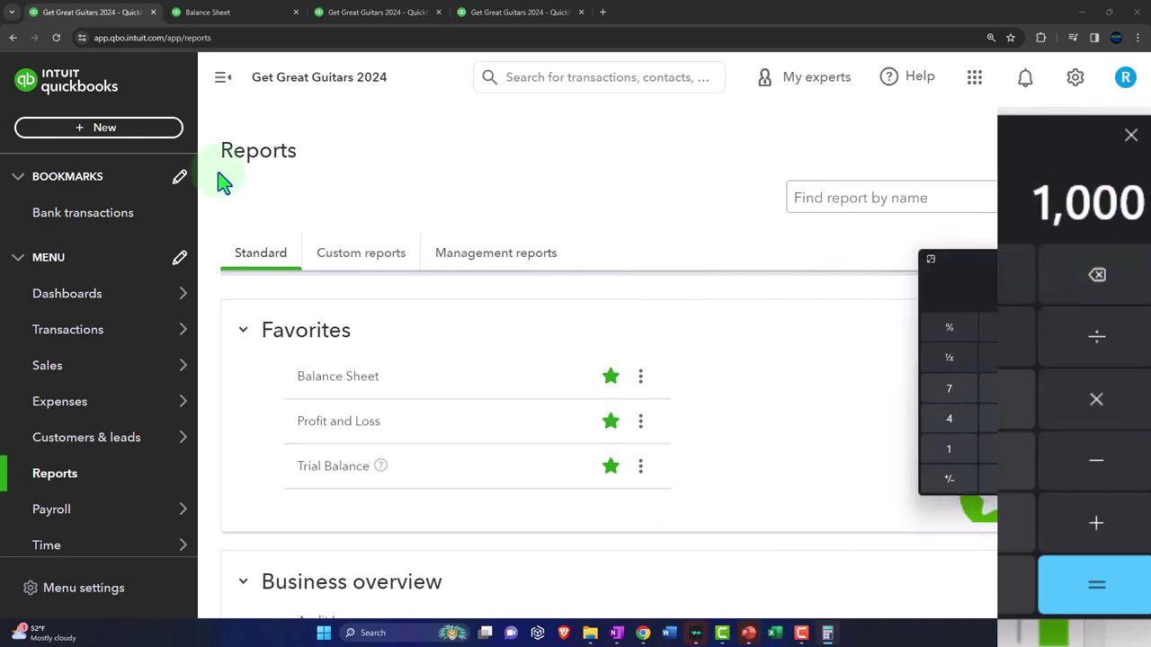
Step: Open the Chart of Accounts, move the calculator out of the way and collapse the navigation sidebar
click(119, 132)
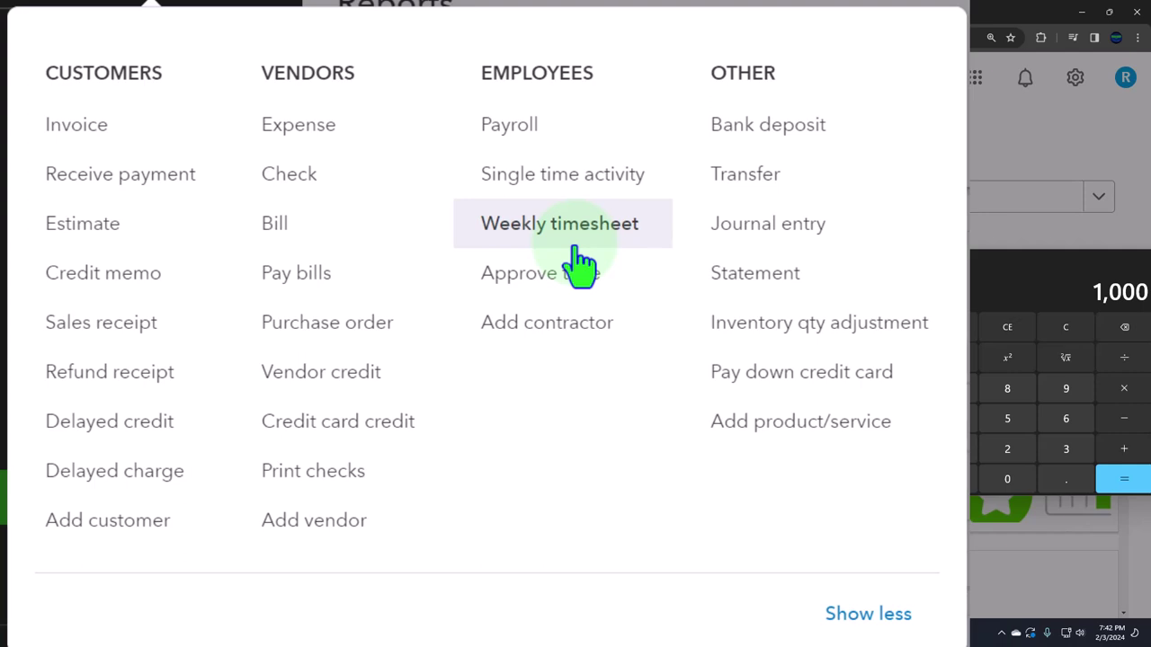
click(410, 117)
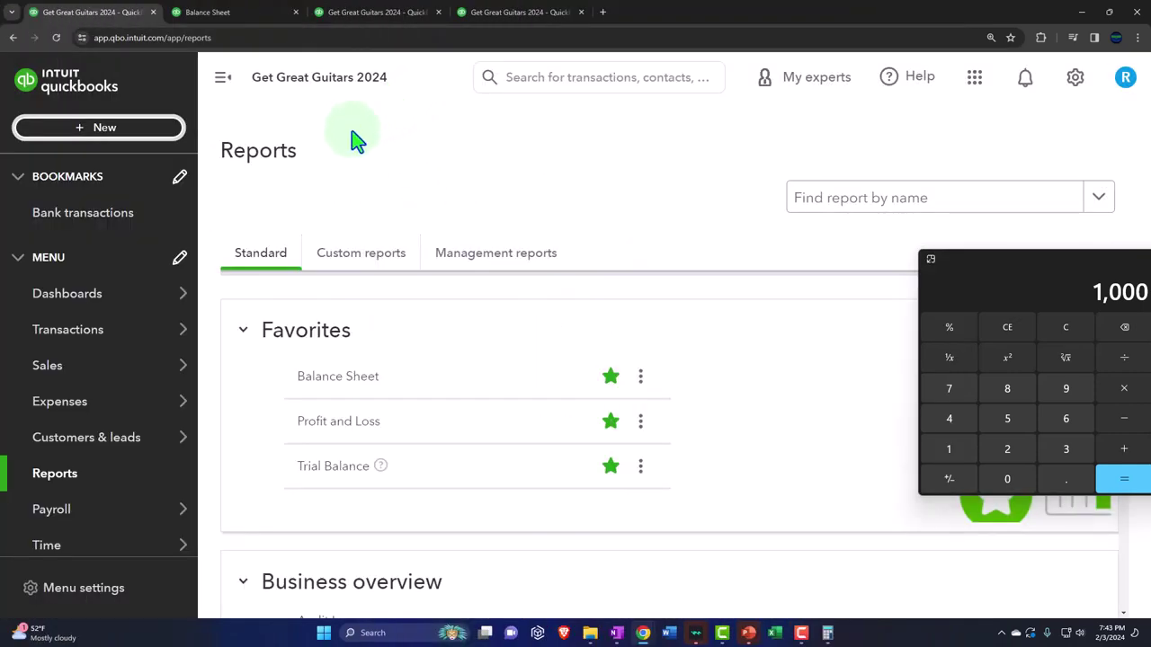
click(72, 340)
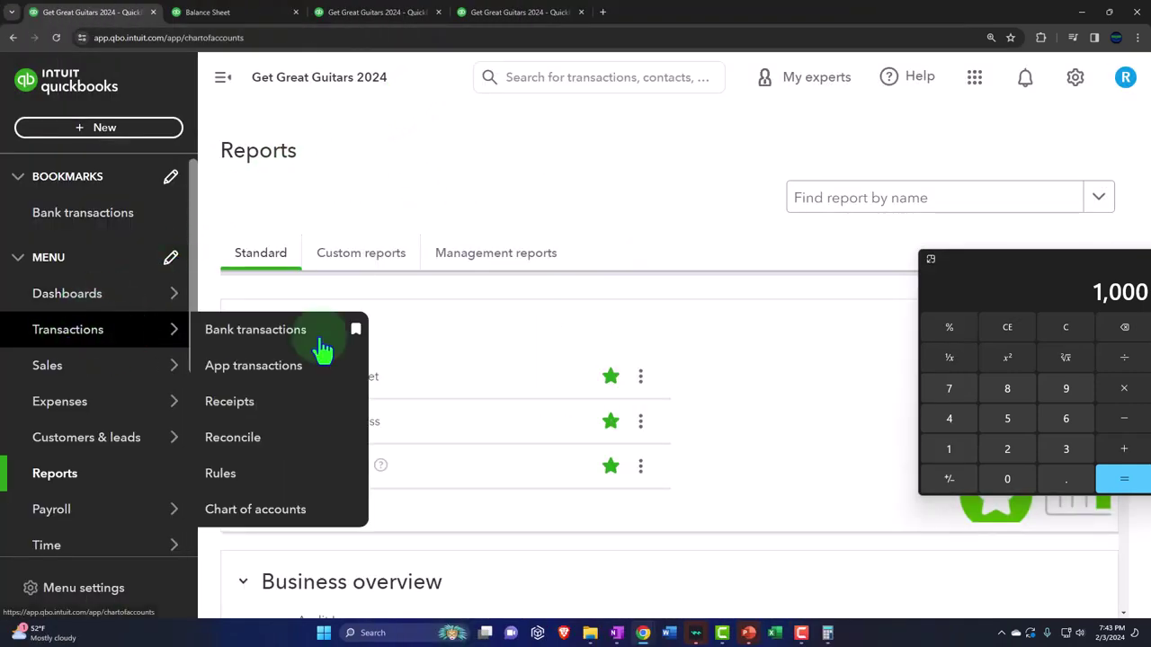
click(256, 509)
drag(975, 260, 1150, 261)
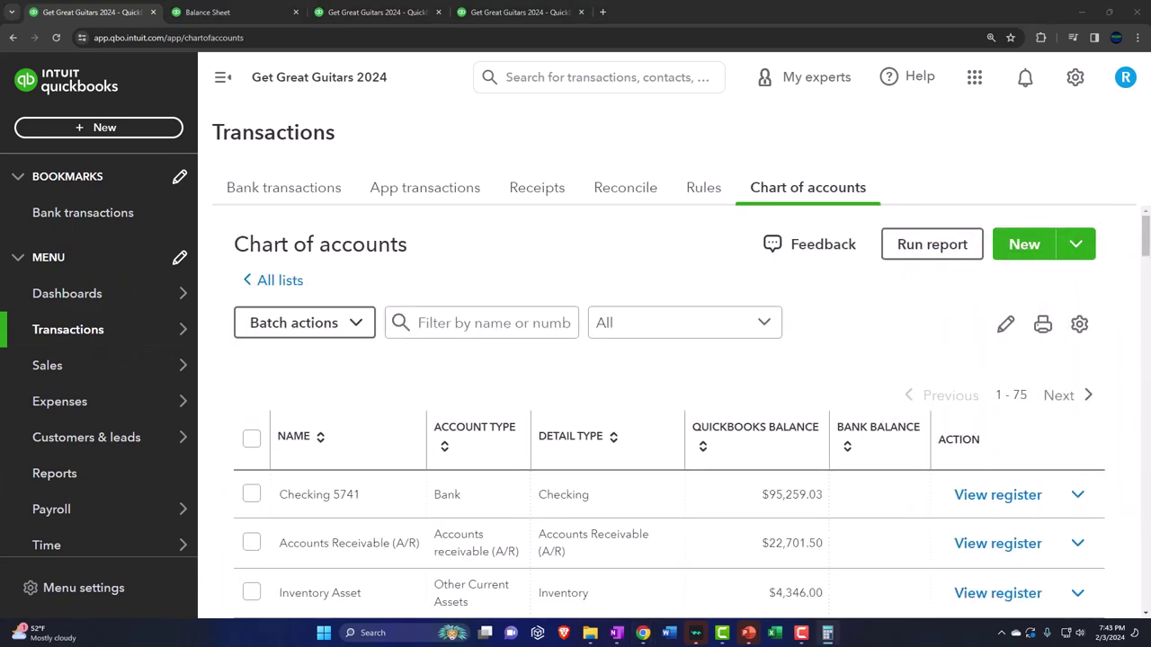
click(223, 78)
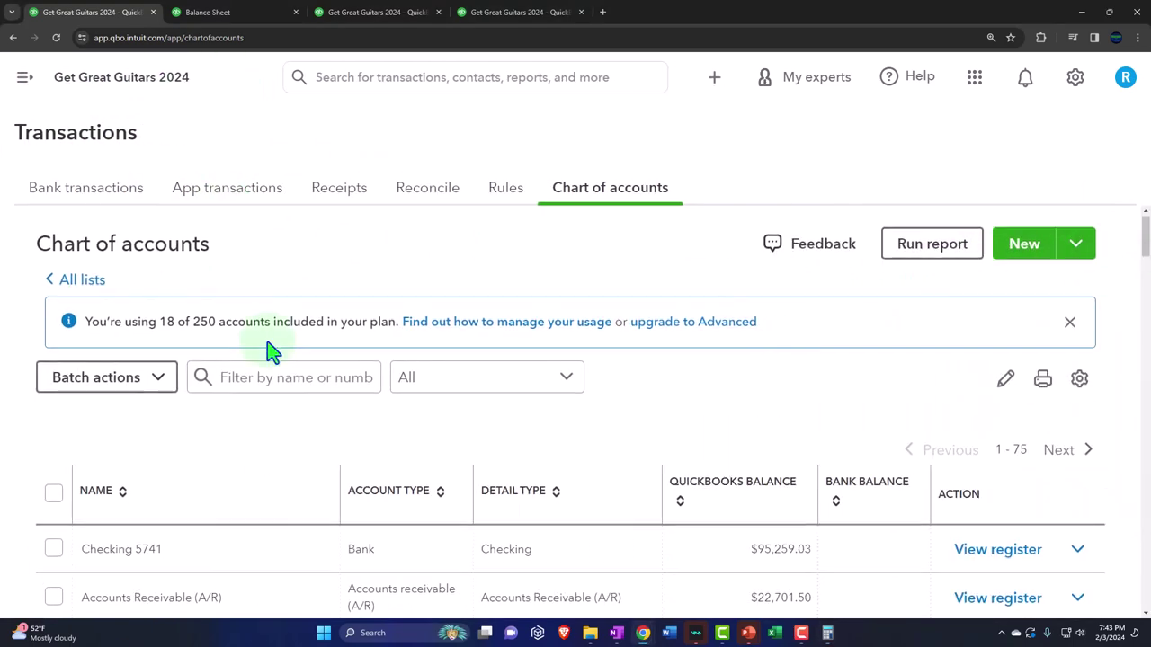
Step: Find the Prepaid Insurance account in the Chart of Accounts and open its register
scroll(270, 355, down, 3)
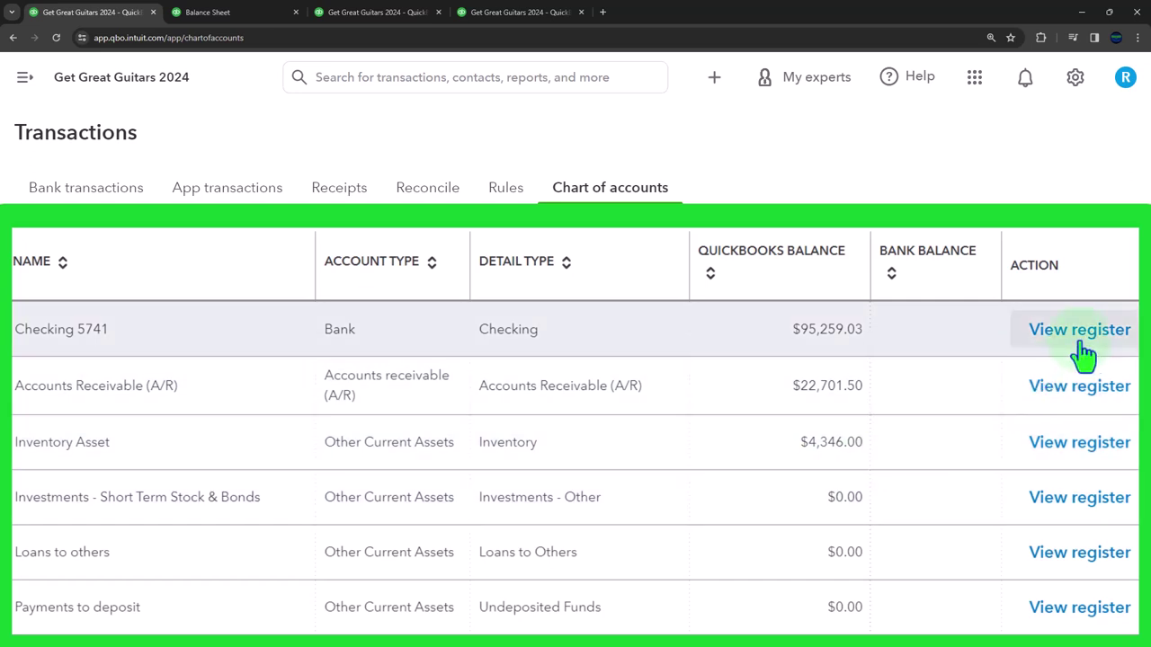
scroll(1014, 506, down, 5)
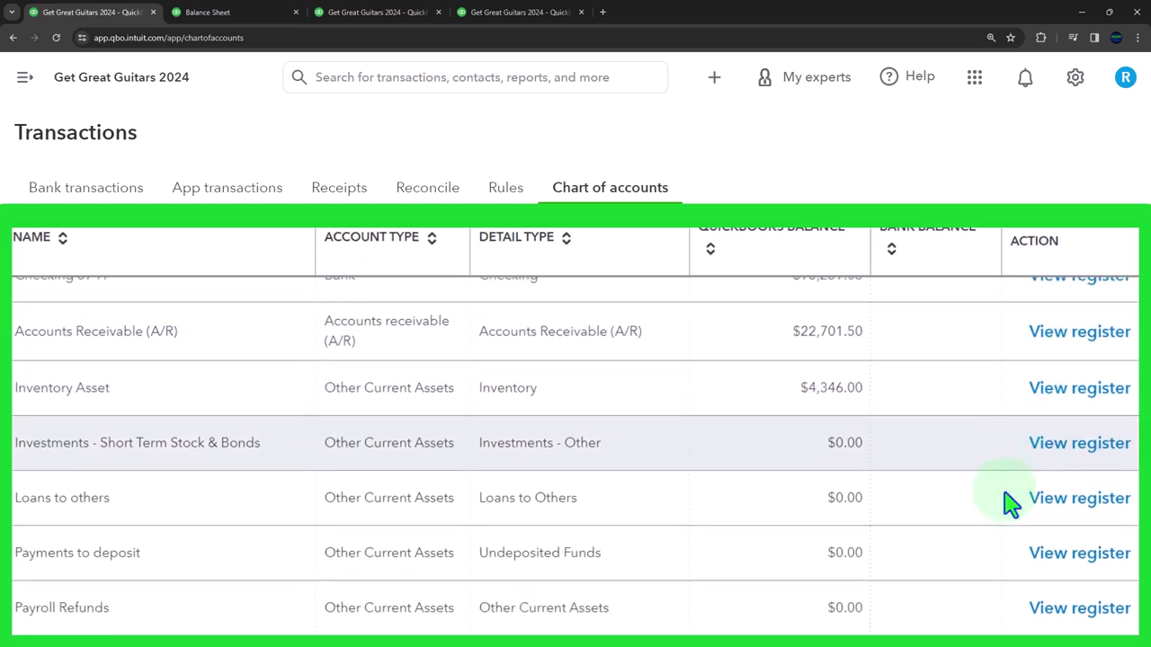
scroll(1007, 505, down, 1)
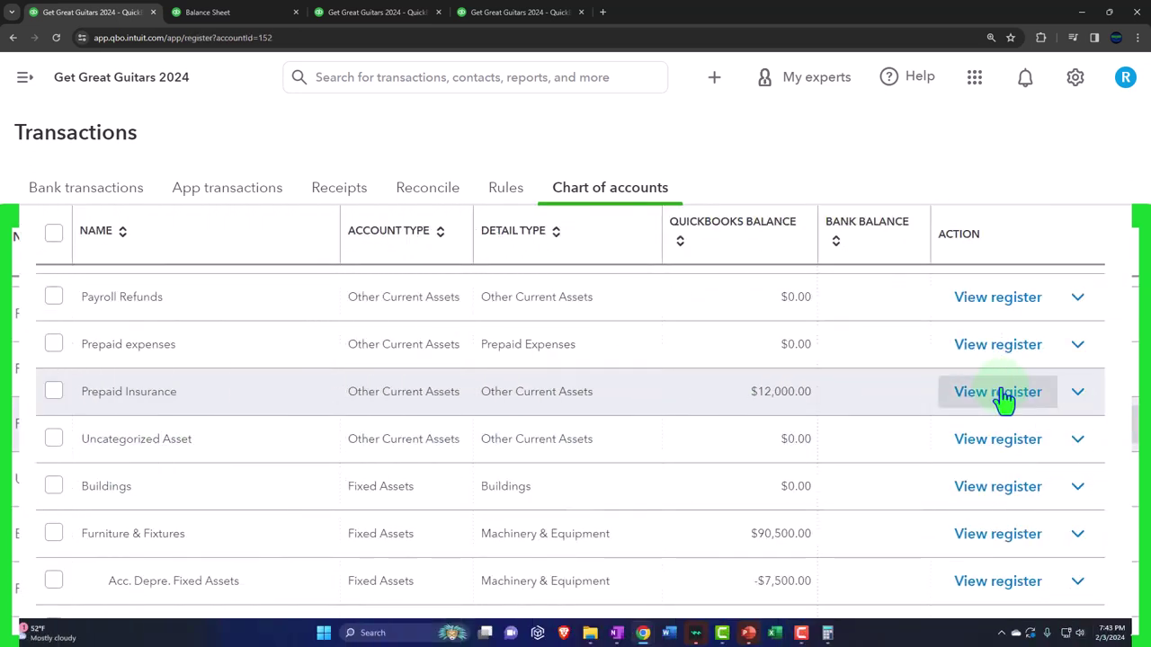
click(1085, 431)
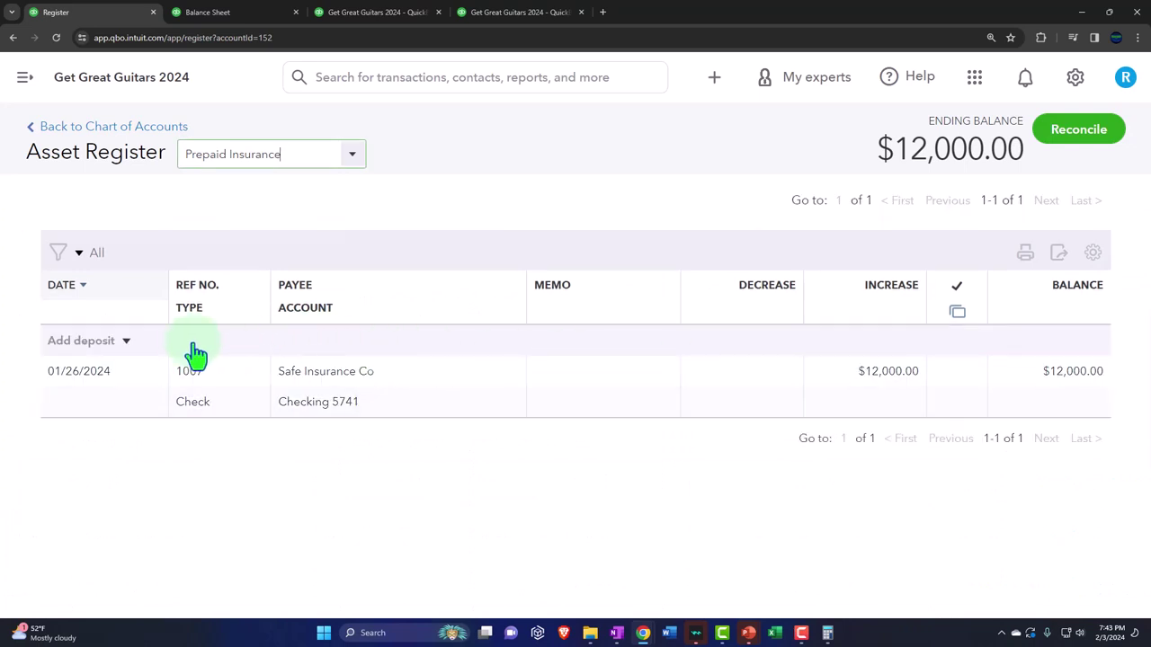
Step: Start a new journal entry in the Prepaid Insurance register dated 02/29/2024
click(125, 341)
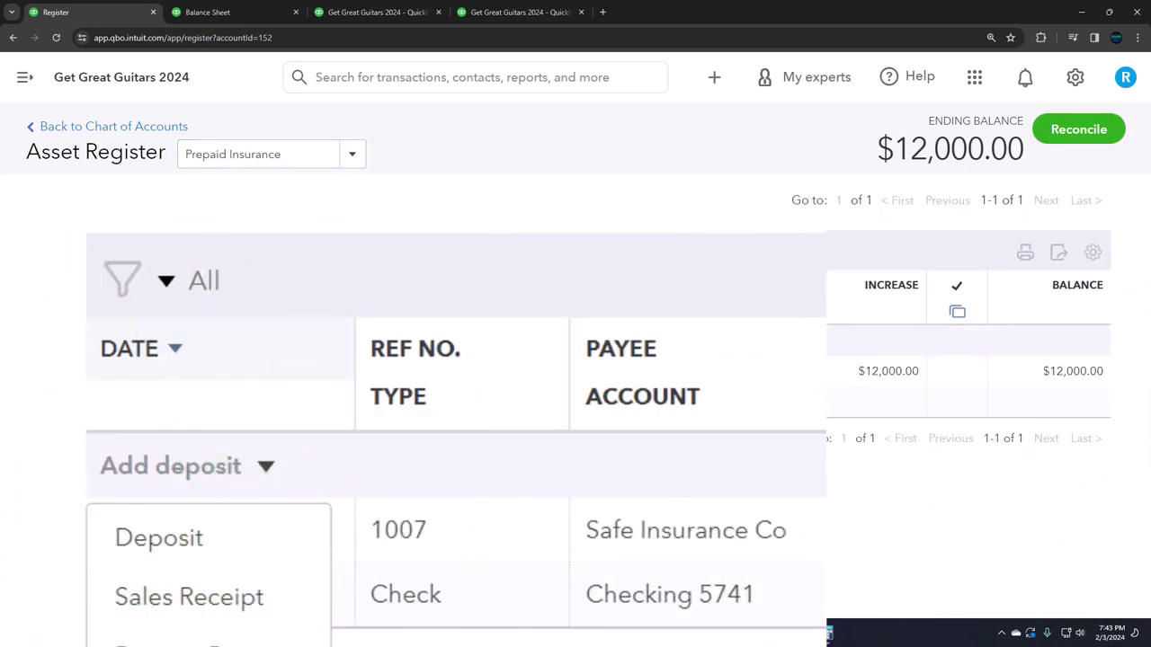
click(90, 519)
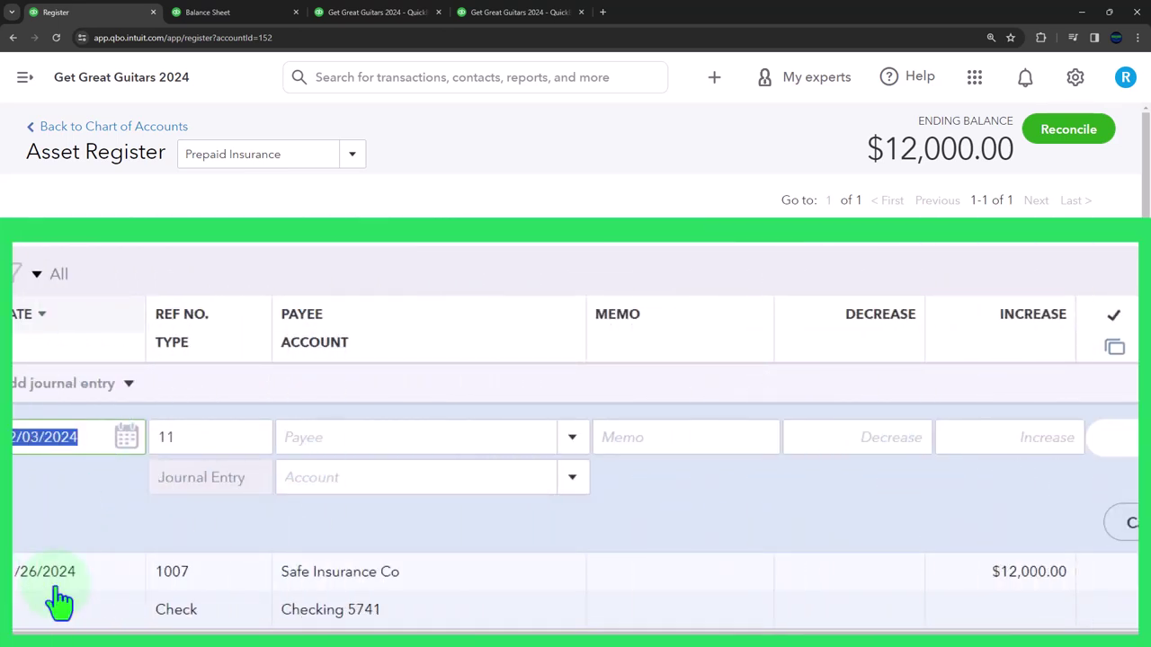
text(1229)
text(4)
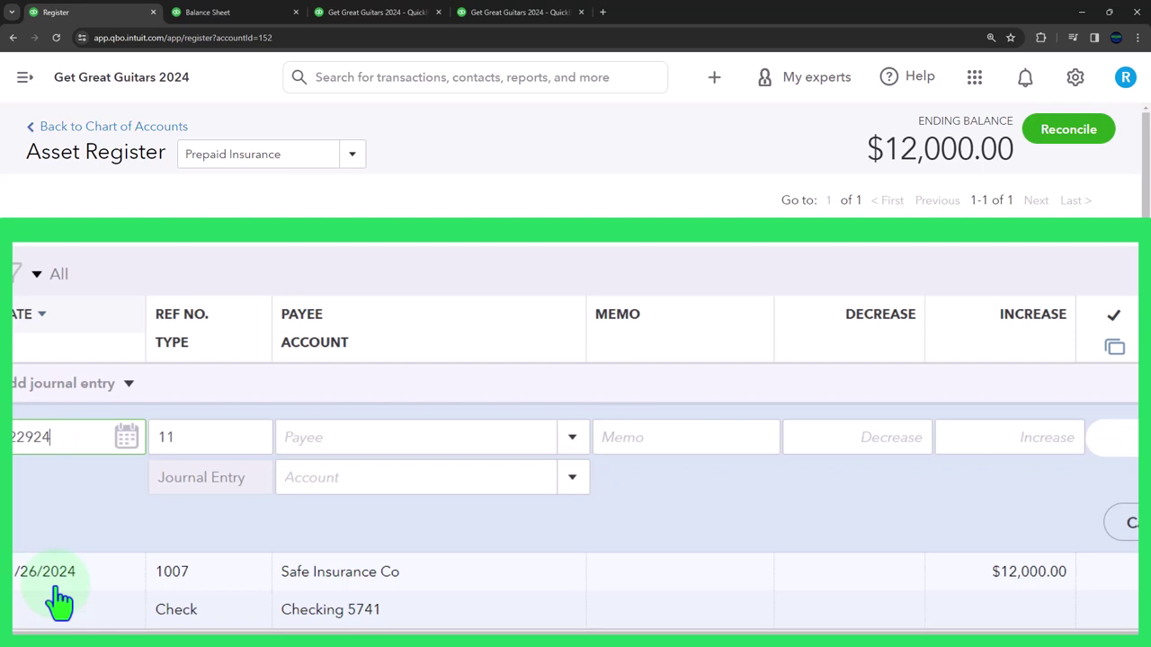
key(Tab)
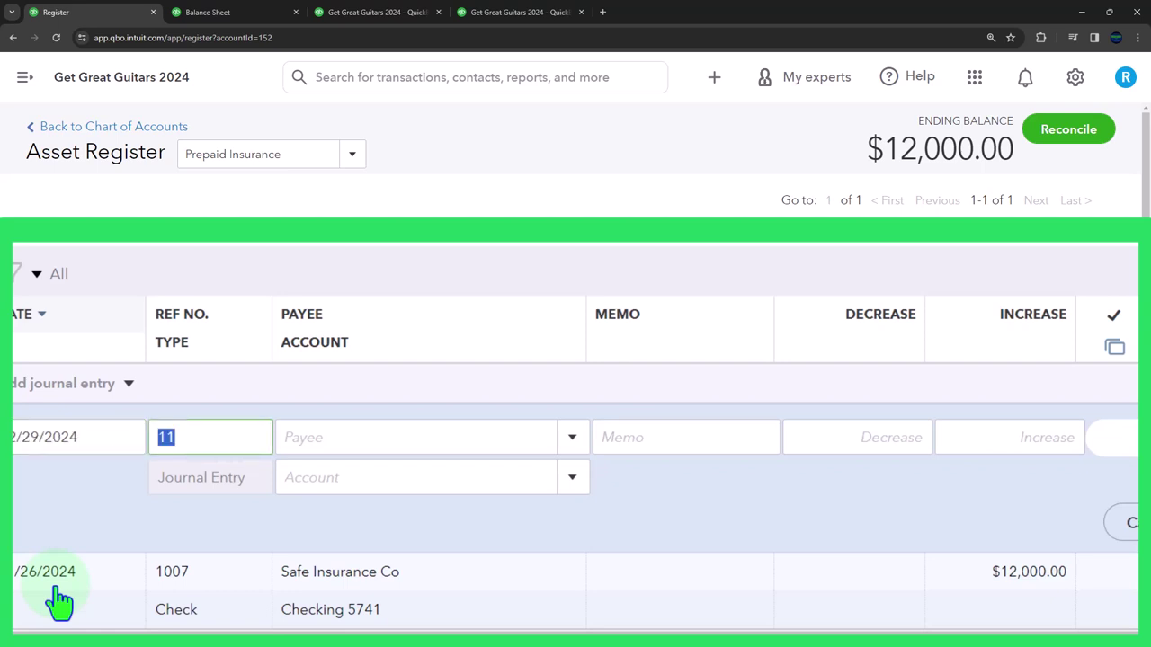
Step: Give the journal entry the memo "Adj entry" and a decrease of 1,000.00, leaving the payee blank
key(Tab)
key(Tab)
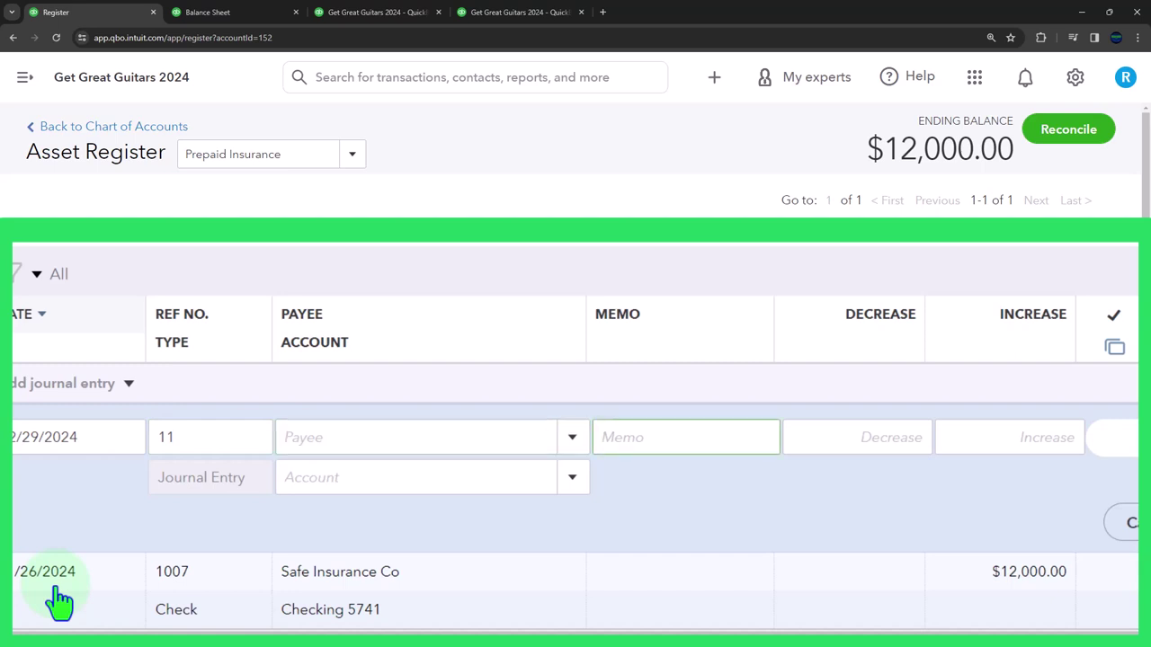
text(Adj entry)
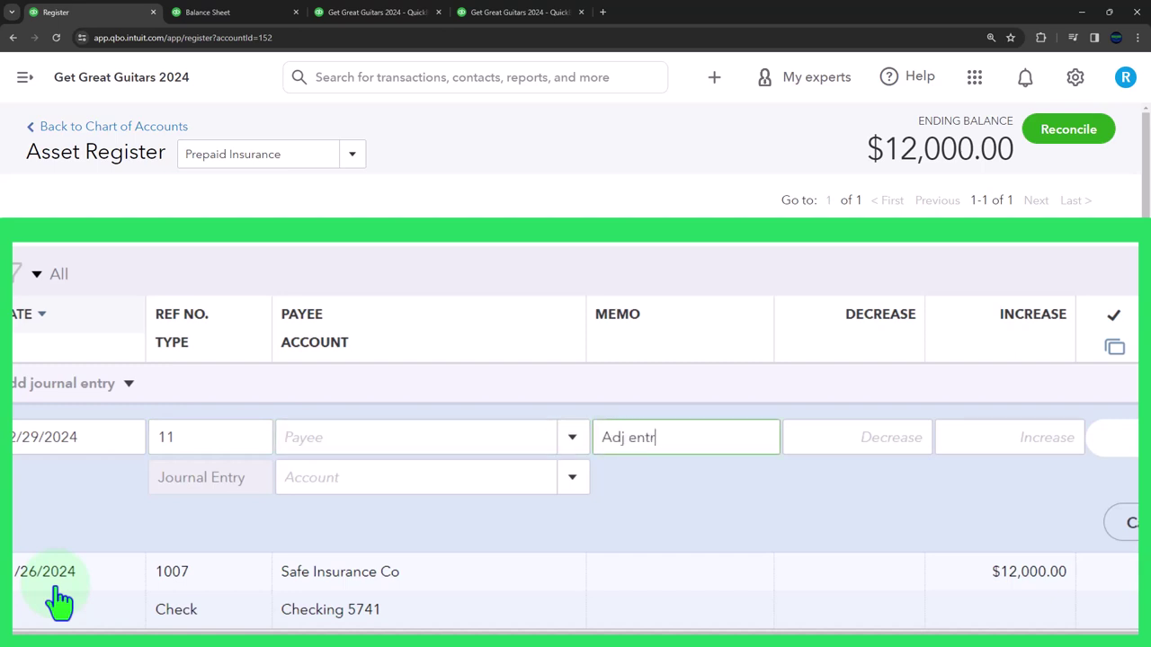
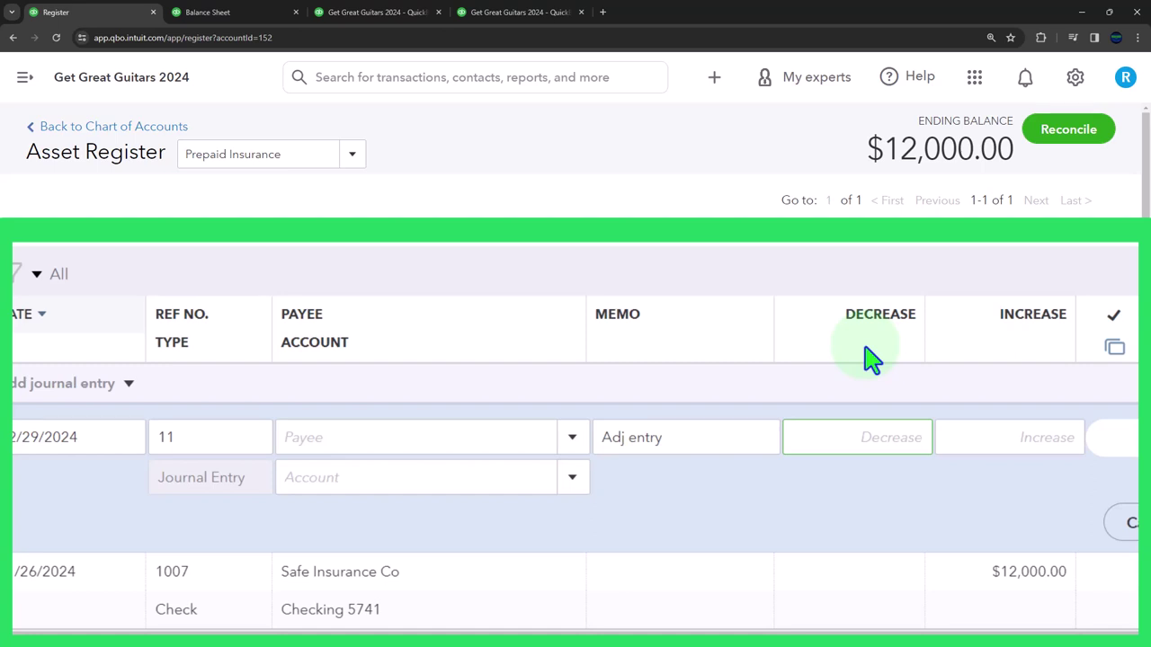
text(1,000)
key(Tab)
key(Tab)
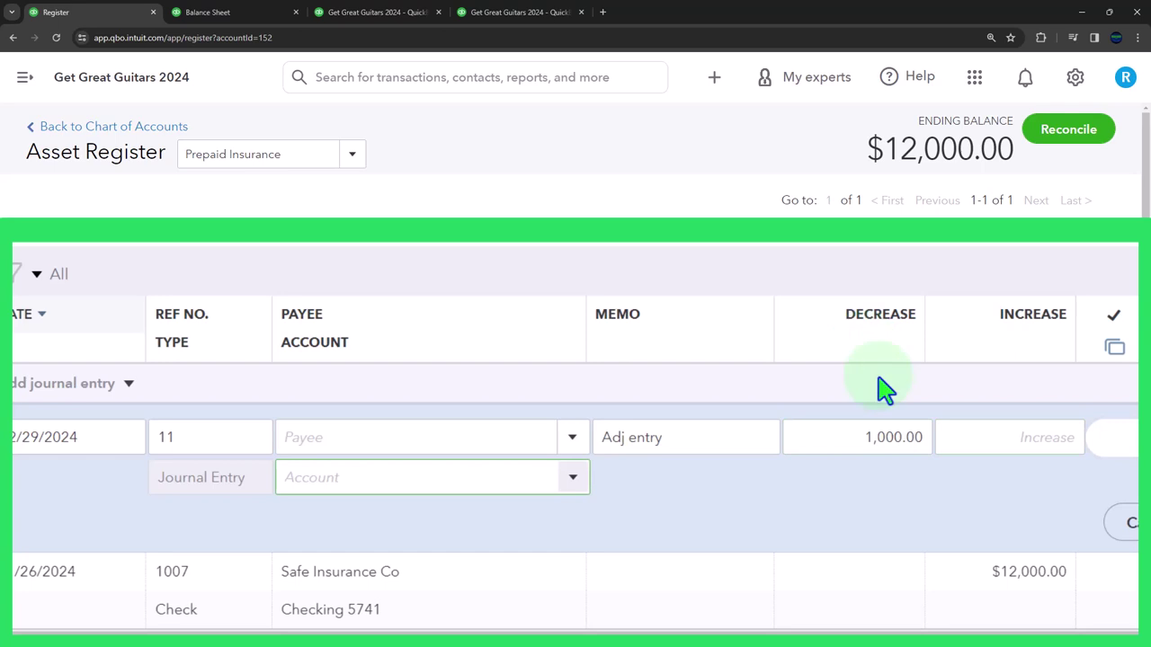
Step: Assign the journal entry to the Insurance:Liability insurance account and save it
text(ins)
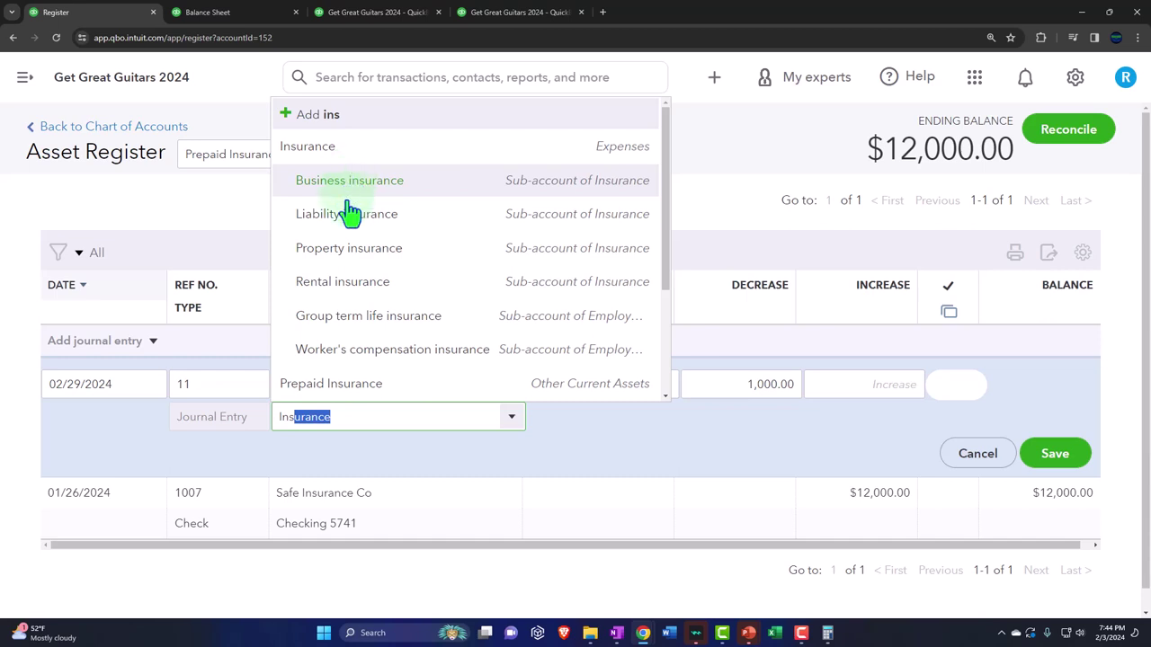
click(409, 218)
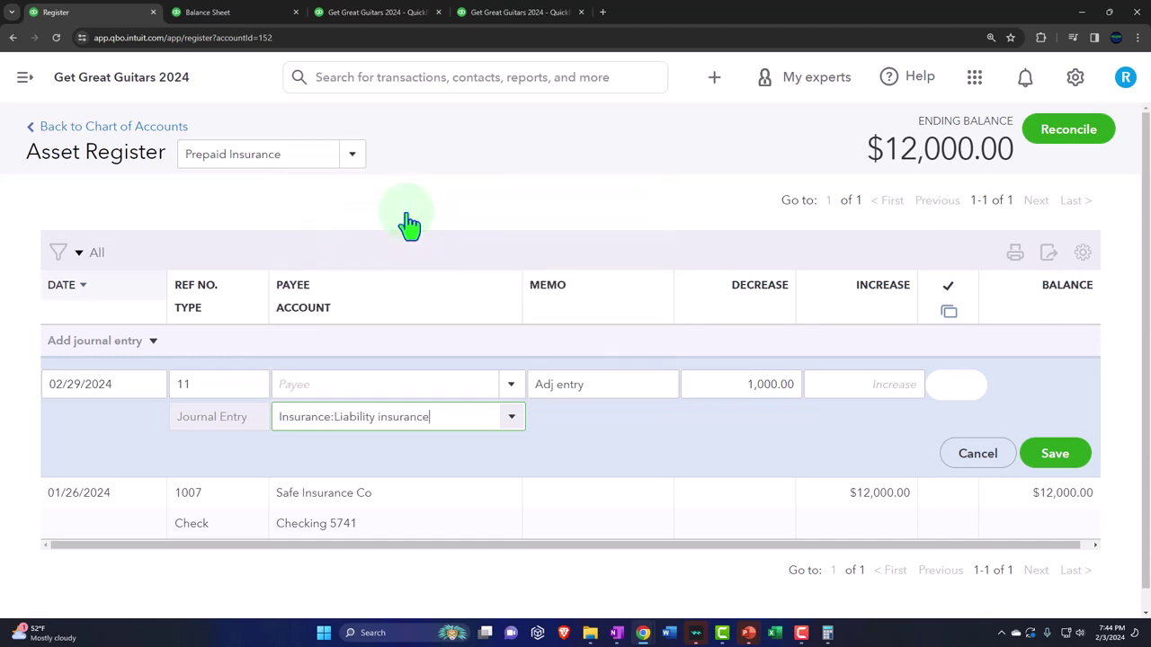
click(1070, 460)
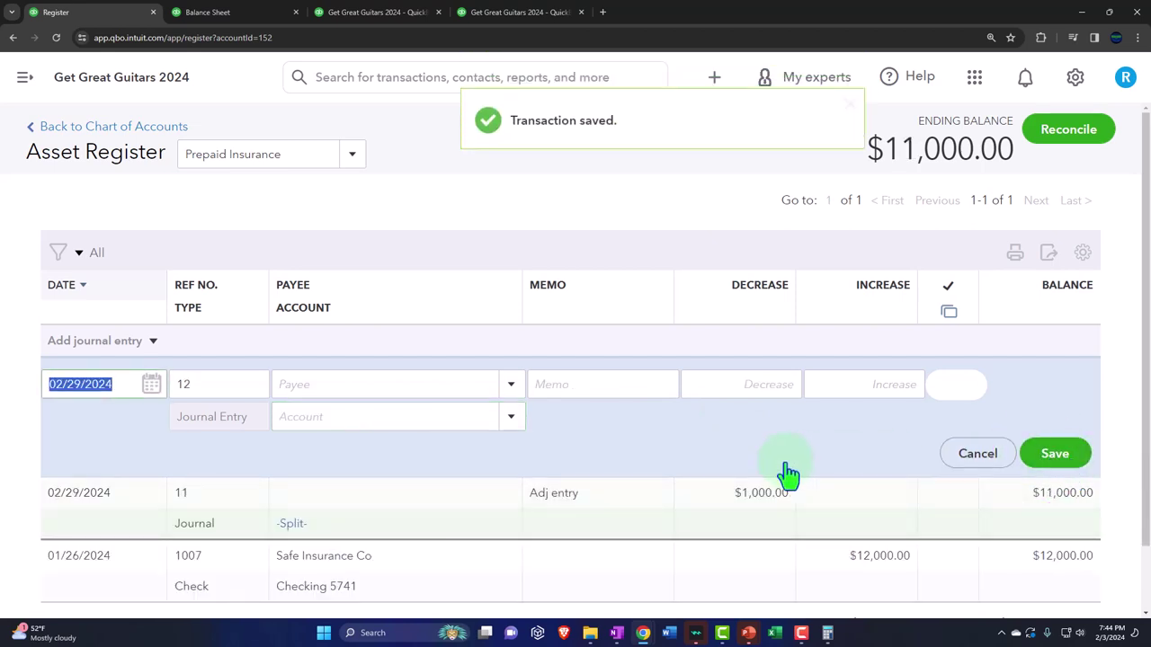
Step: Open the saved 02/29/2024 adjusting entry in full, add the description "Adj entry" to its liability insurance line, and save and close it
click(452, 517)
click(896, 462)
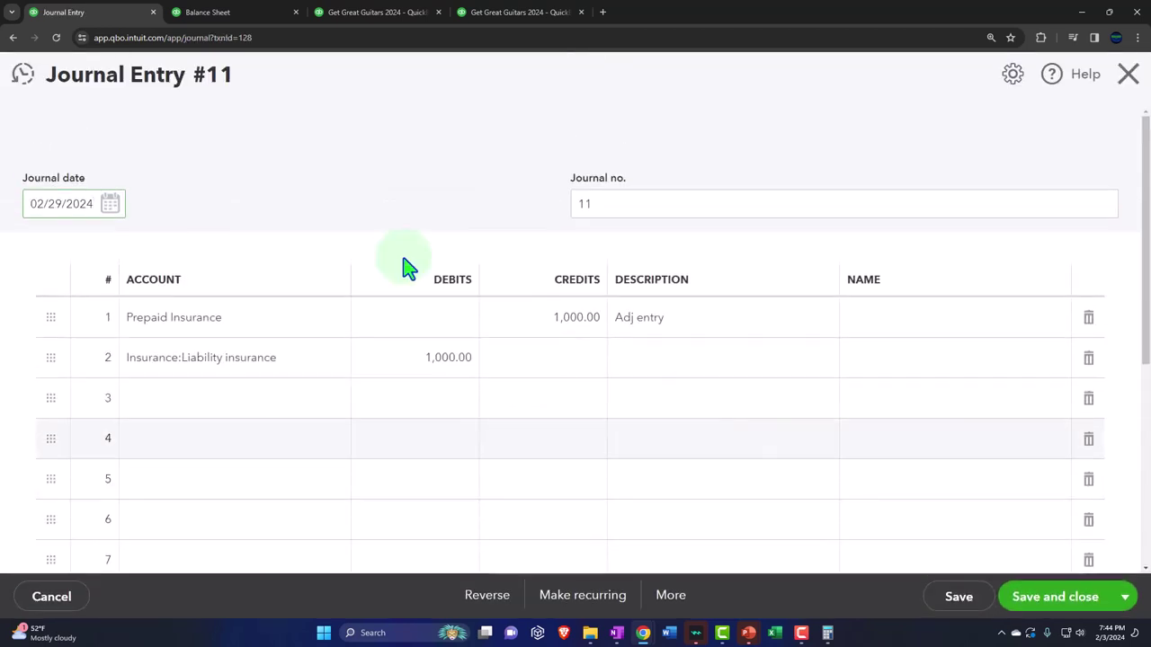
click(672, 328)
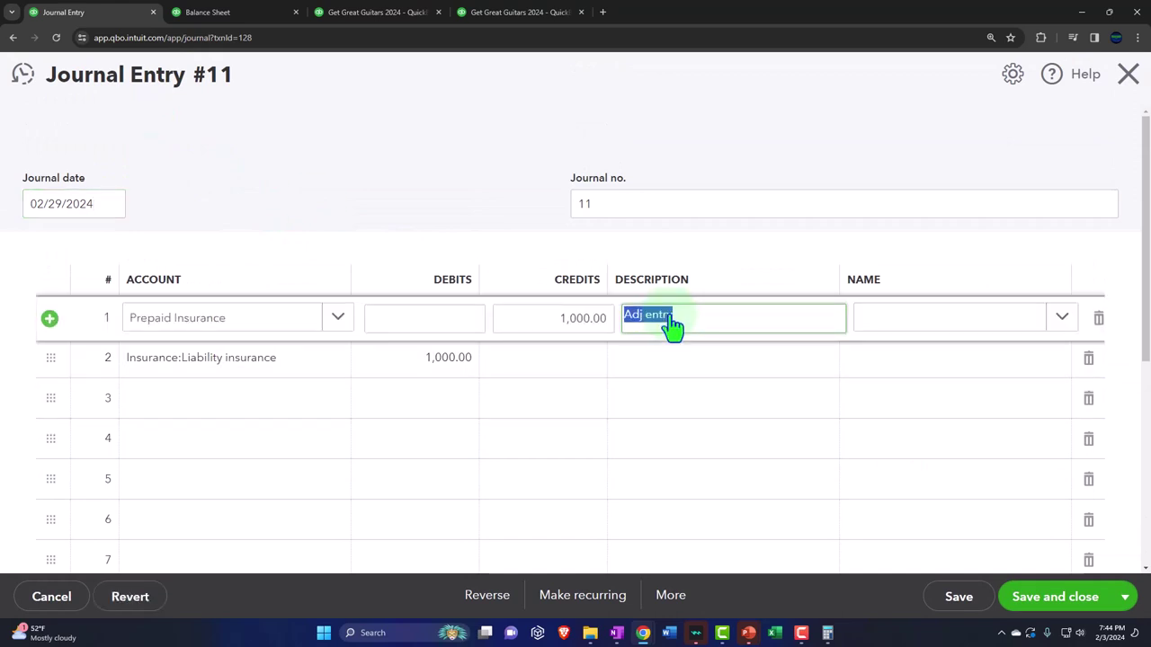
click(678, 358)
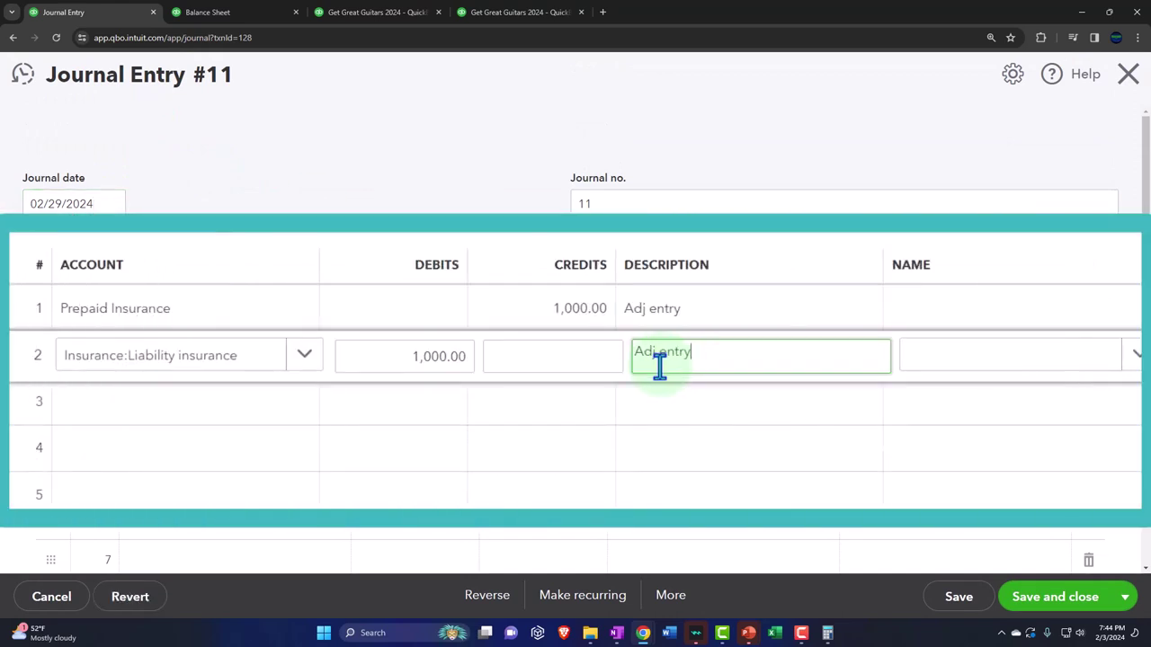
click(226, 315)
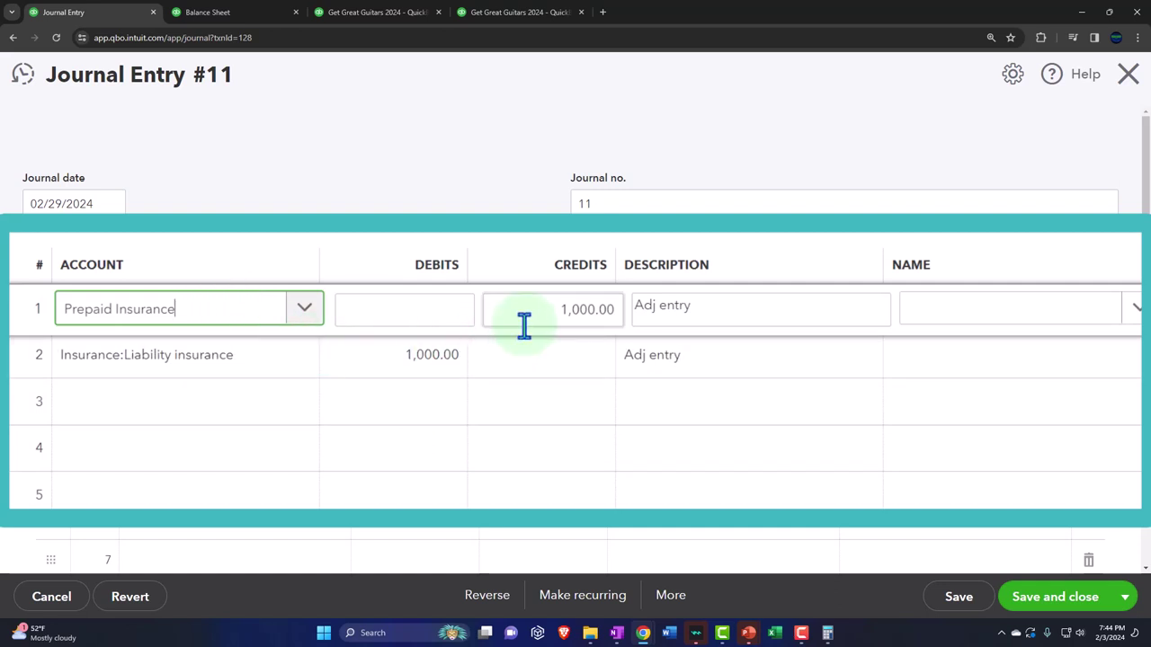
click(221, 376)
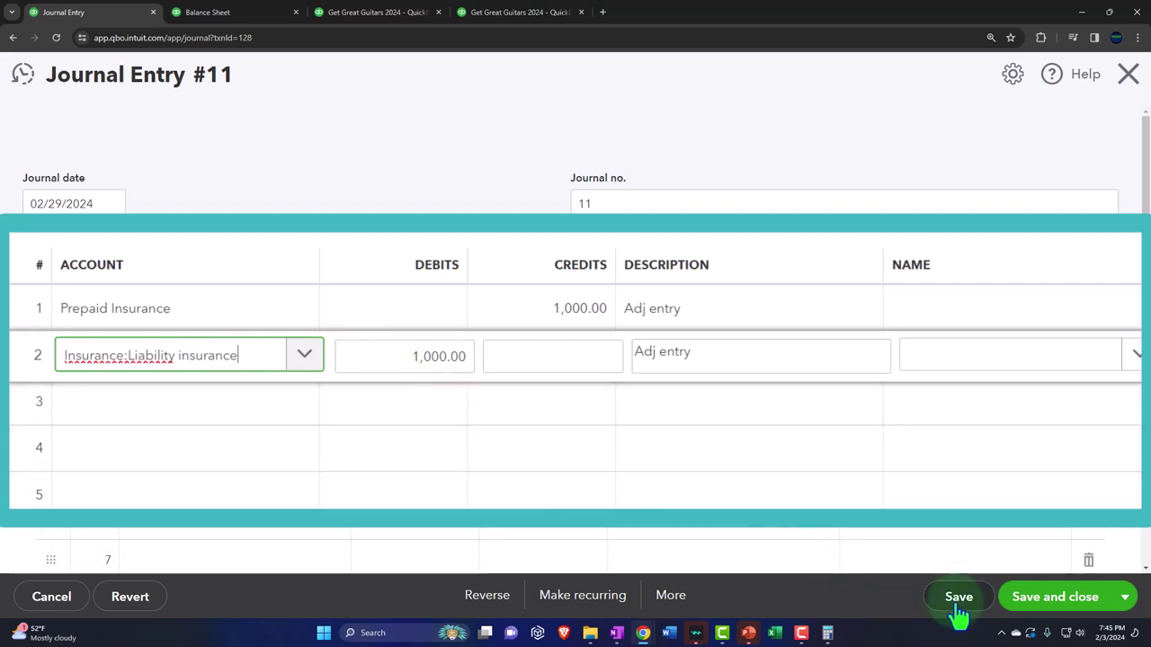
click(1034, 615)
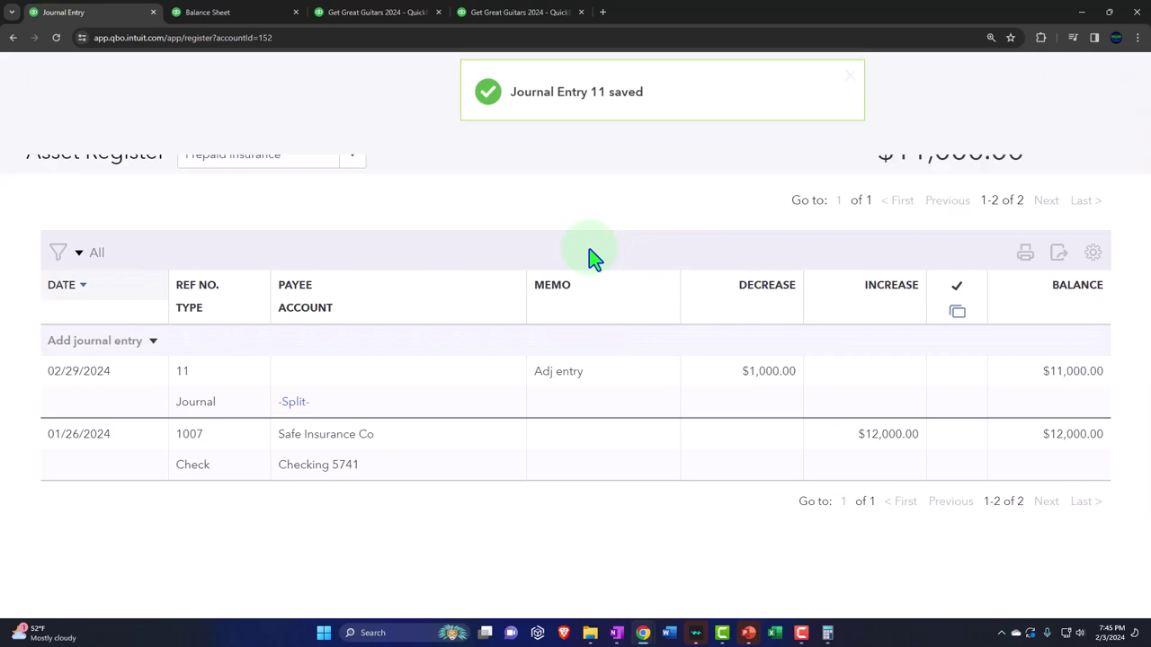
Step: Rerun the January–February 2024 Balance Sheet report and examine its Prepaid Insurance line
click(232, 18)
scroll(549, 321, up, 8)
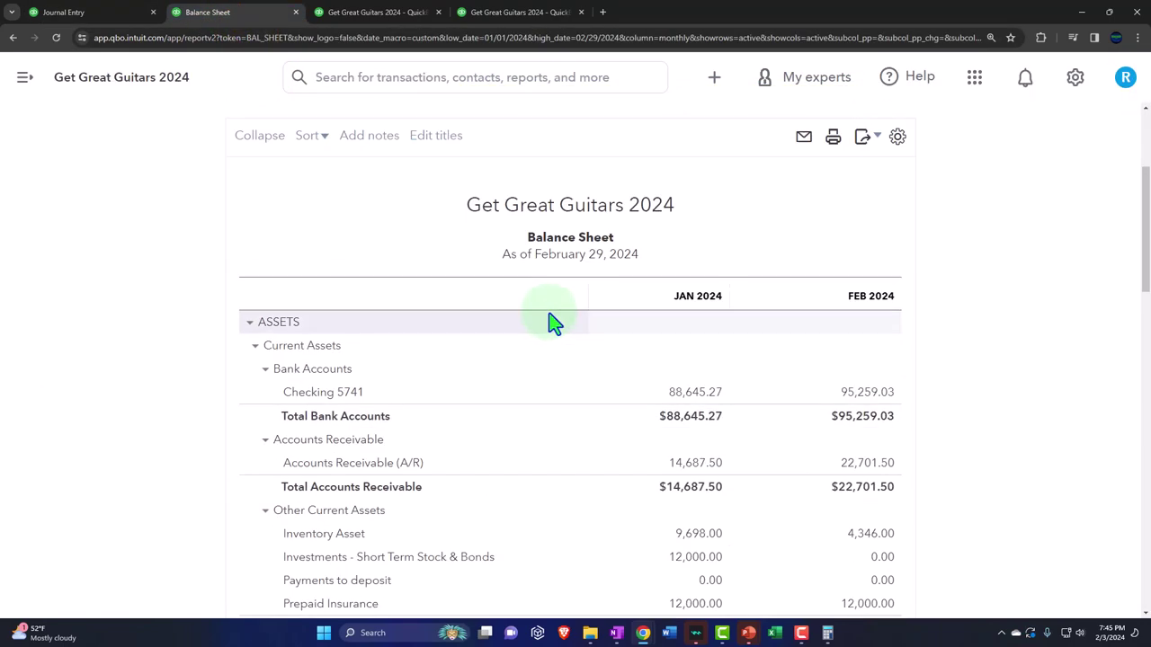
click(824, 280)
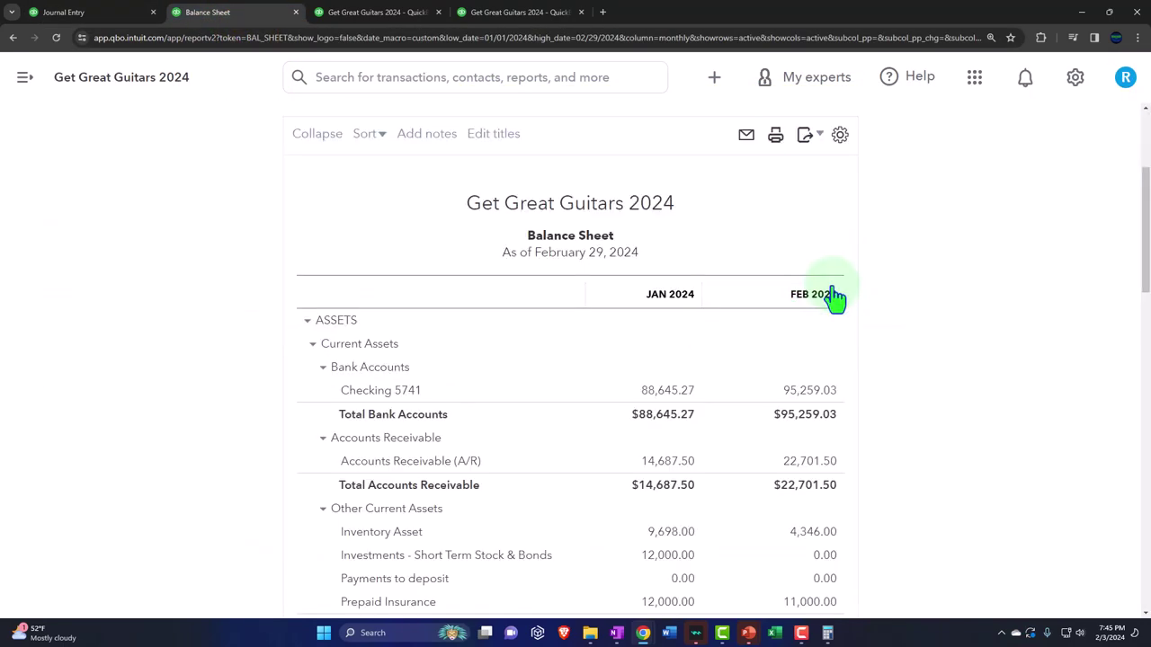
scroll(833, 296, down, 3)
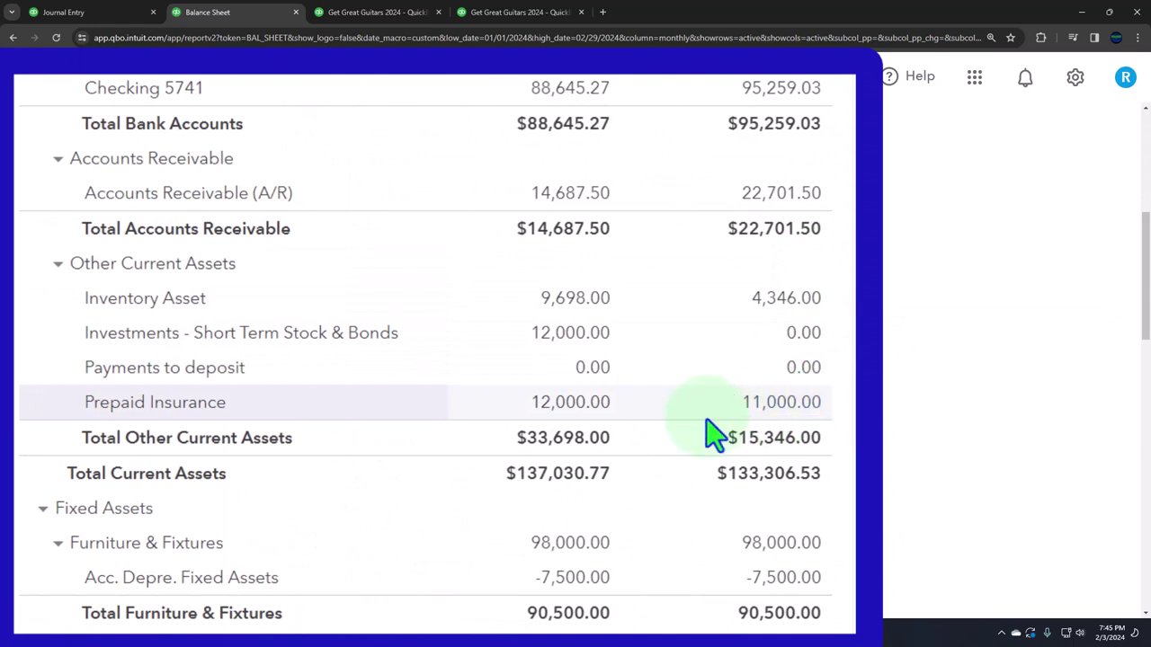
Step: Use the calculator to divide 12,000 by 12 and work out the remaining prepaid insurance balance
click(1014, 327)
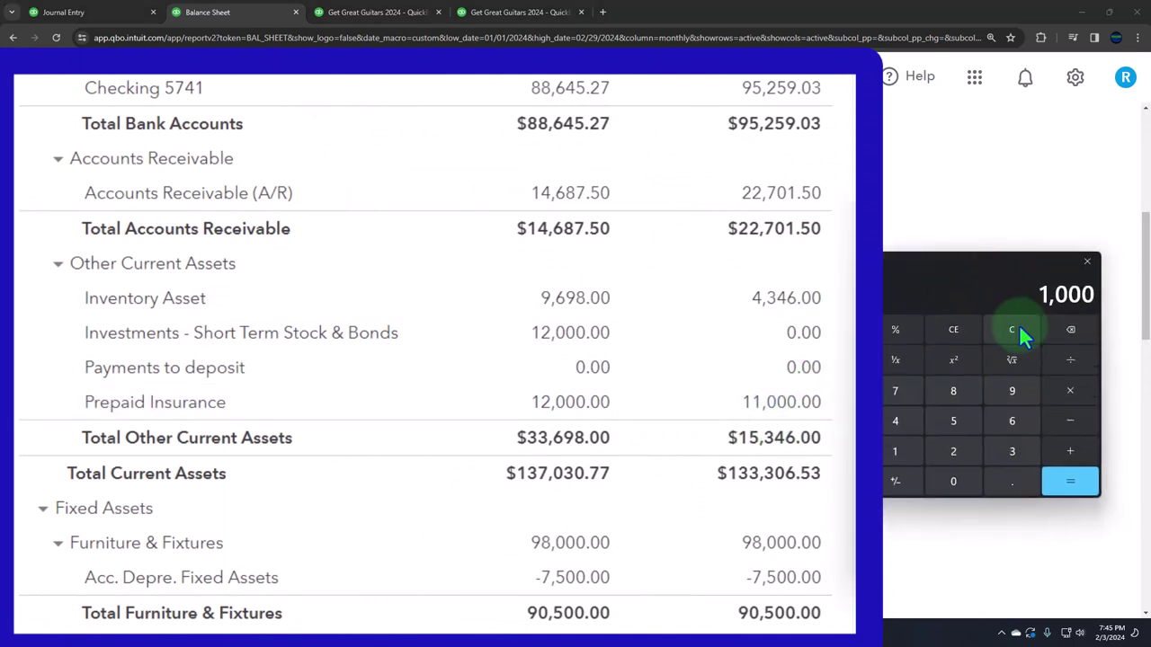
text(12000)
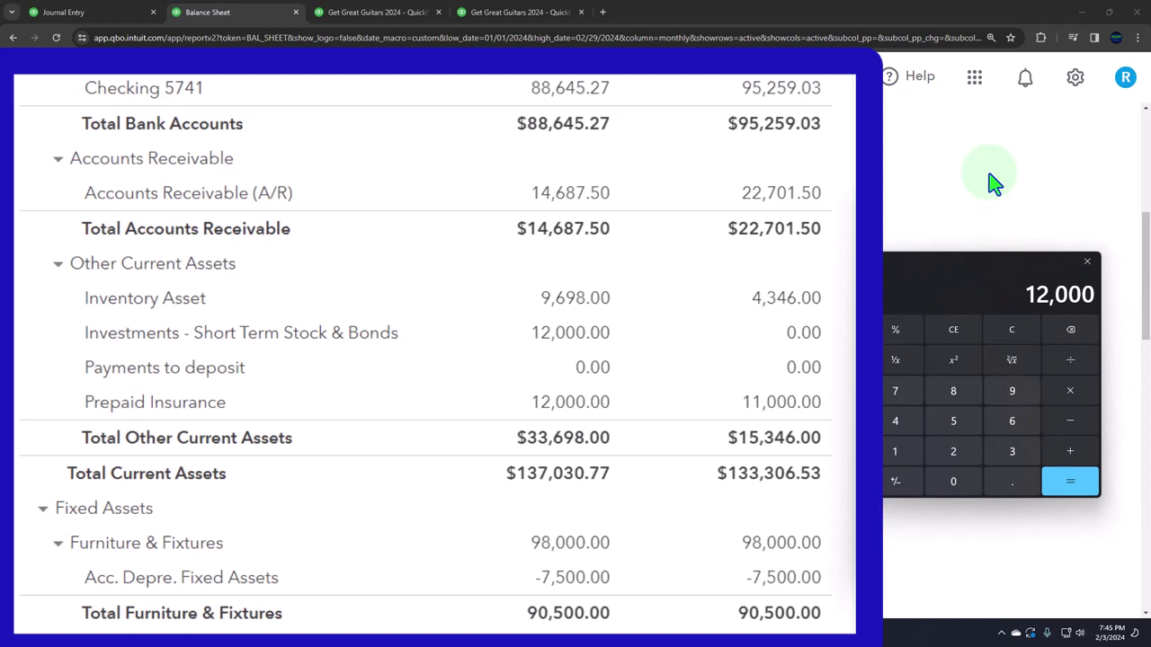
text(/12)
key(Return)
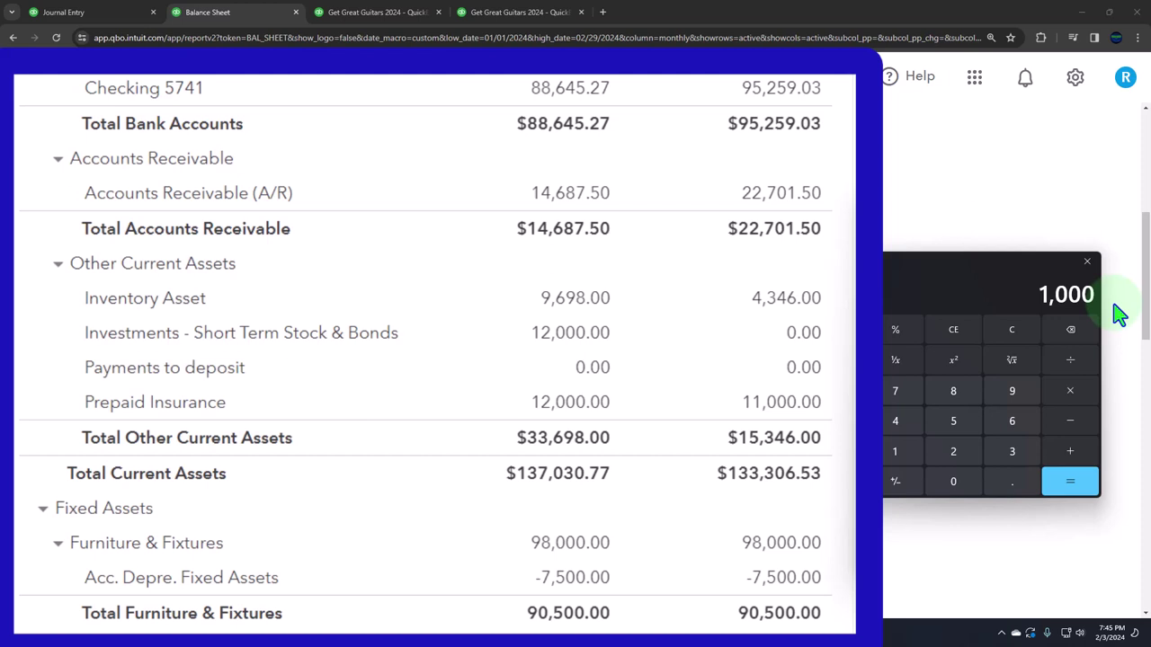
text(1)
key(Return)
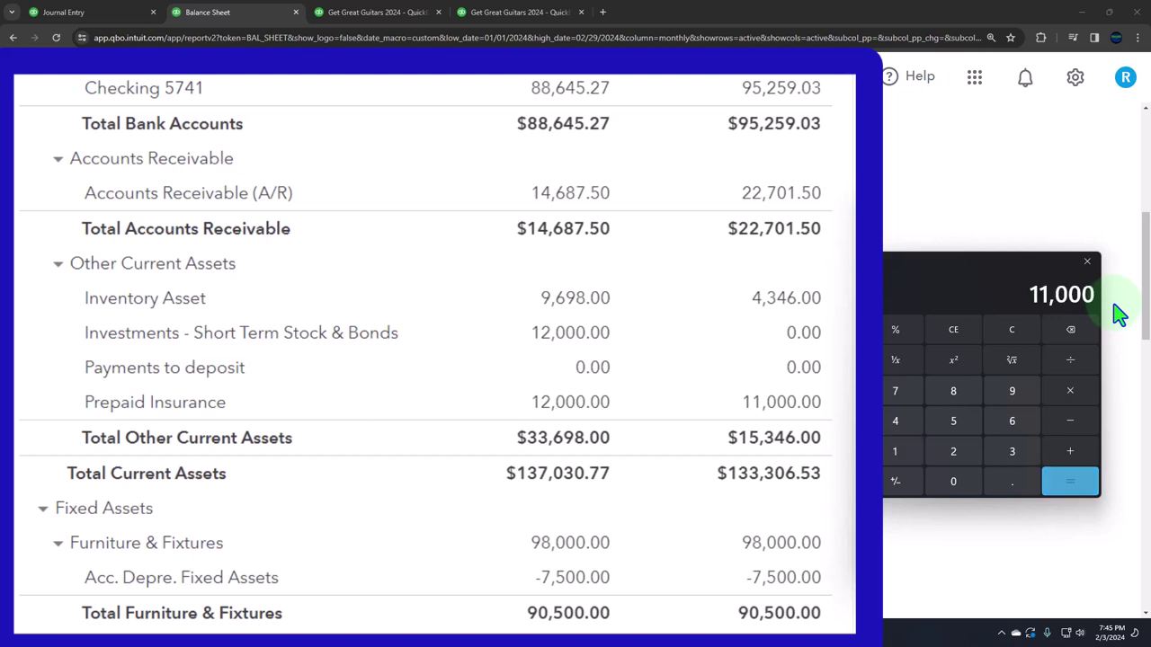
drag(1009, 288, 1150, 260)
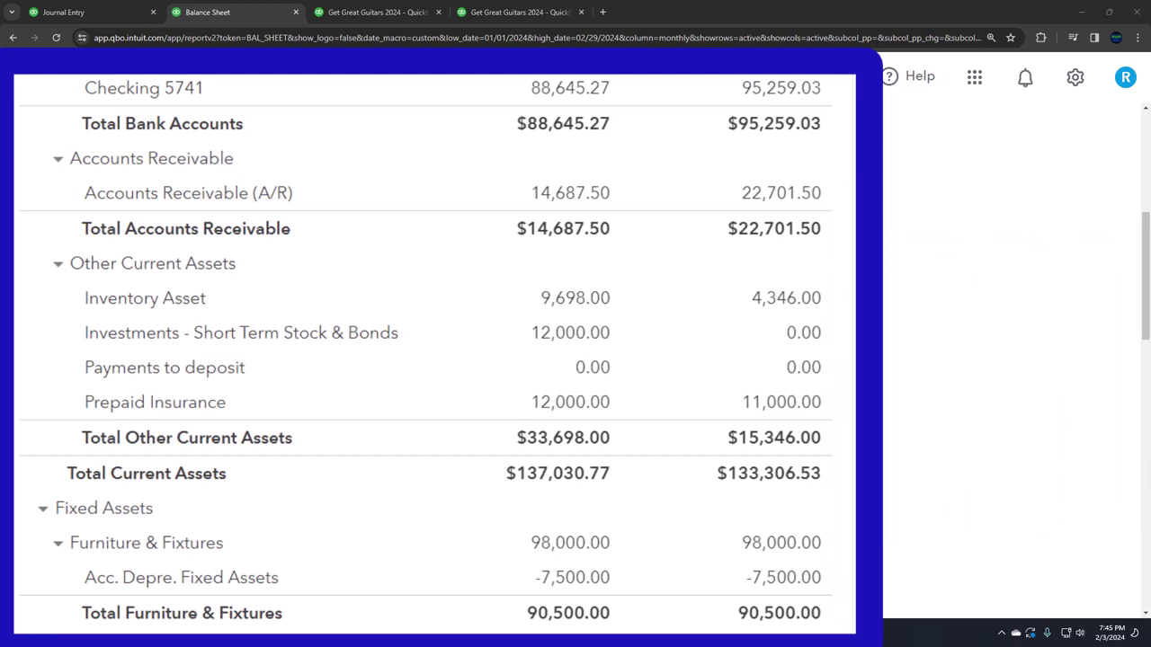
Step: Review the transaction detail behind the February Prepaid Insurance balance and return to the Balance Sheet
click(790, 405)
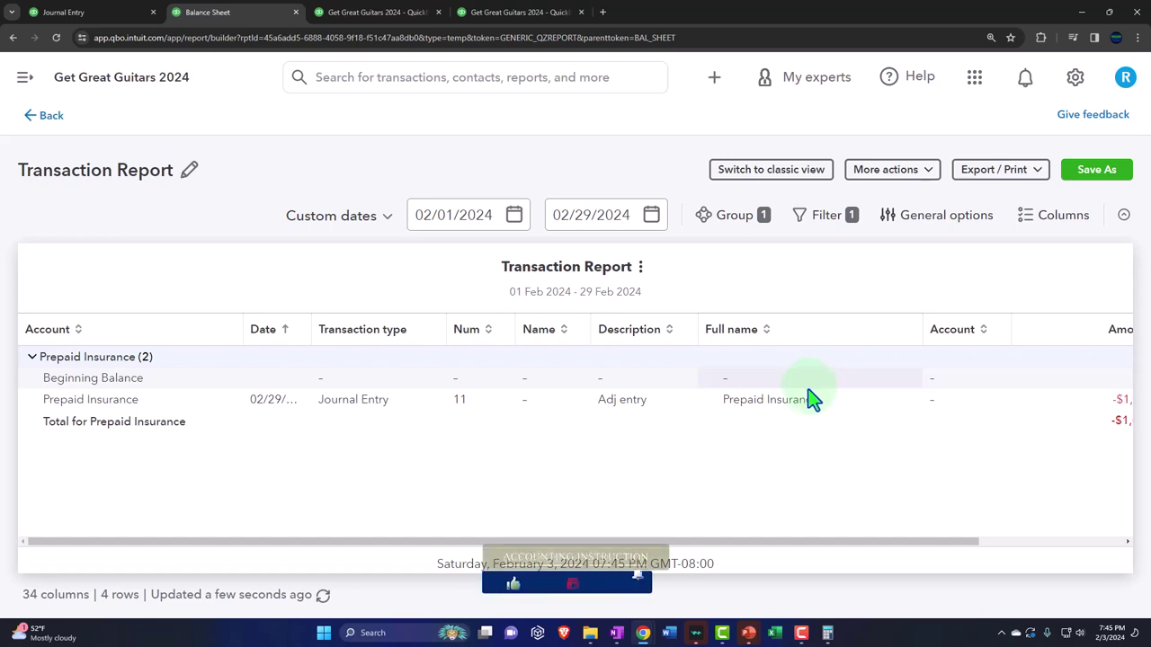
key(ctrl+minus)
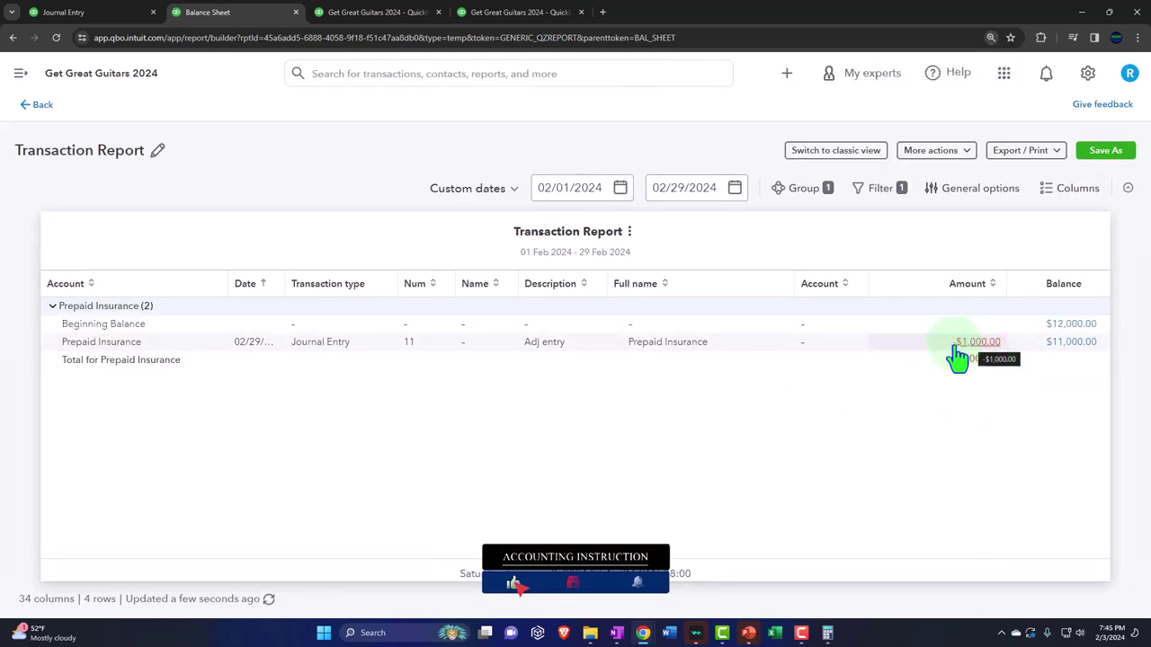
click(328, 350)
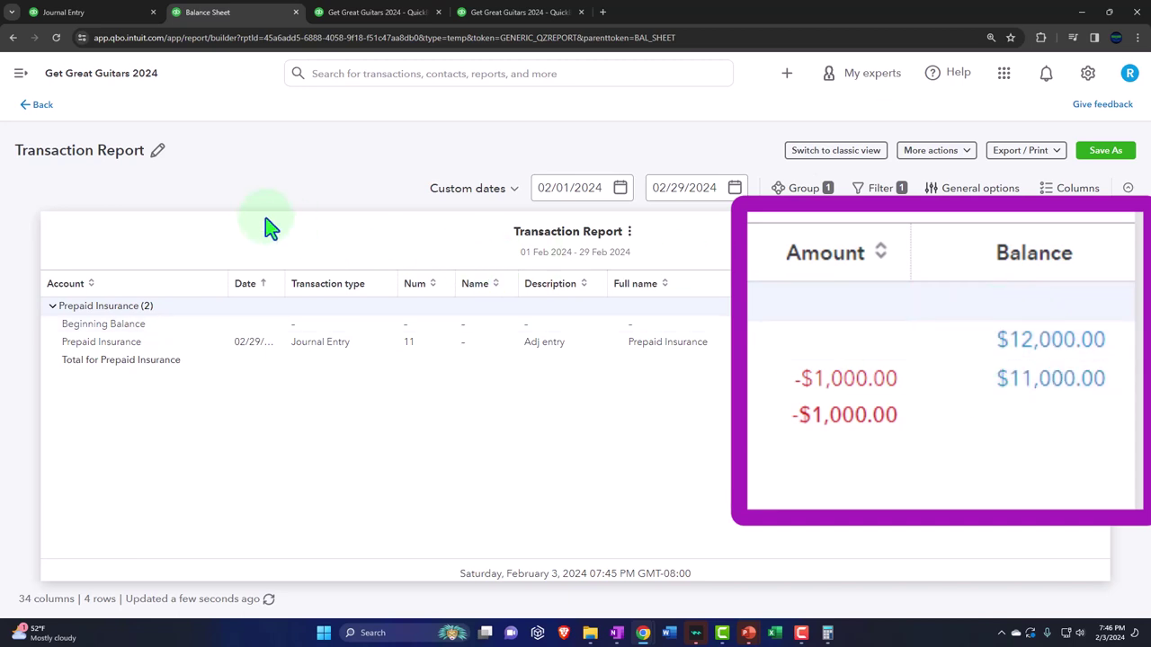
click(41, 107)
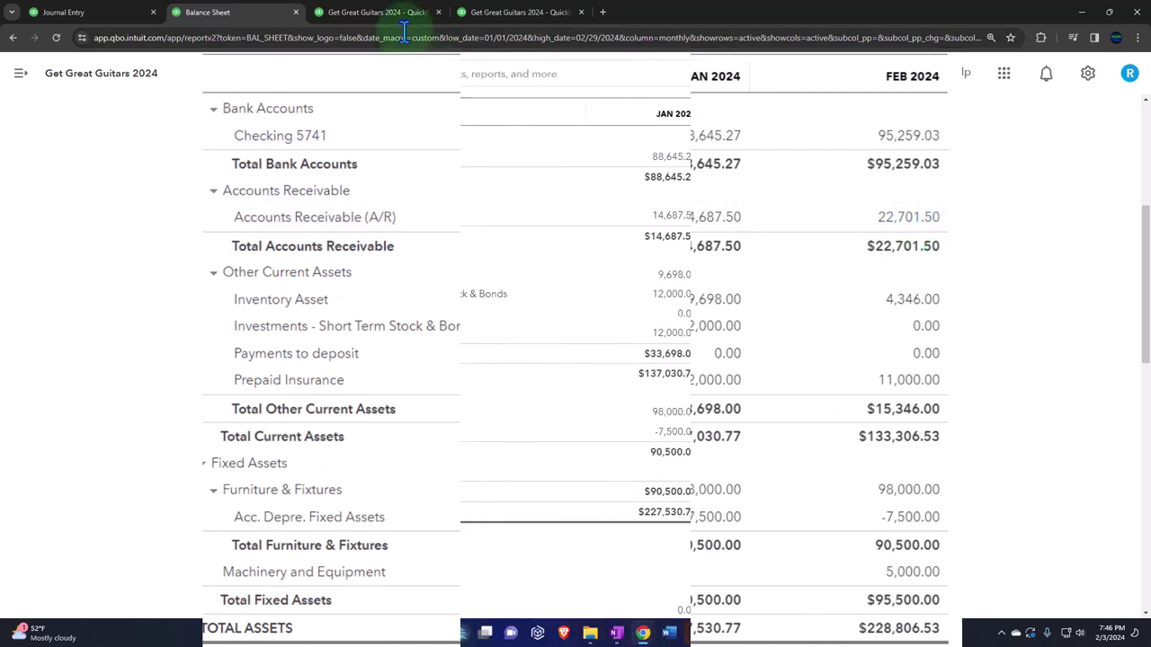
Step: Rerun the January–February 2024 Profit and Loss report and review it down to net income
click(368, 11)
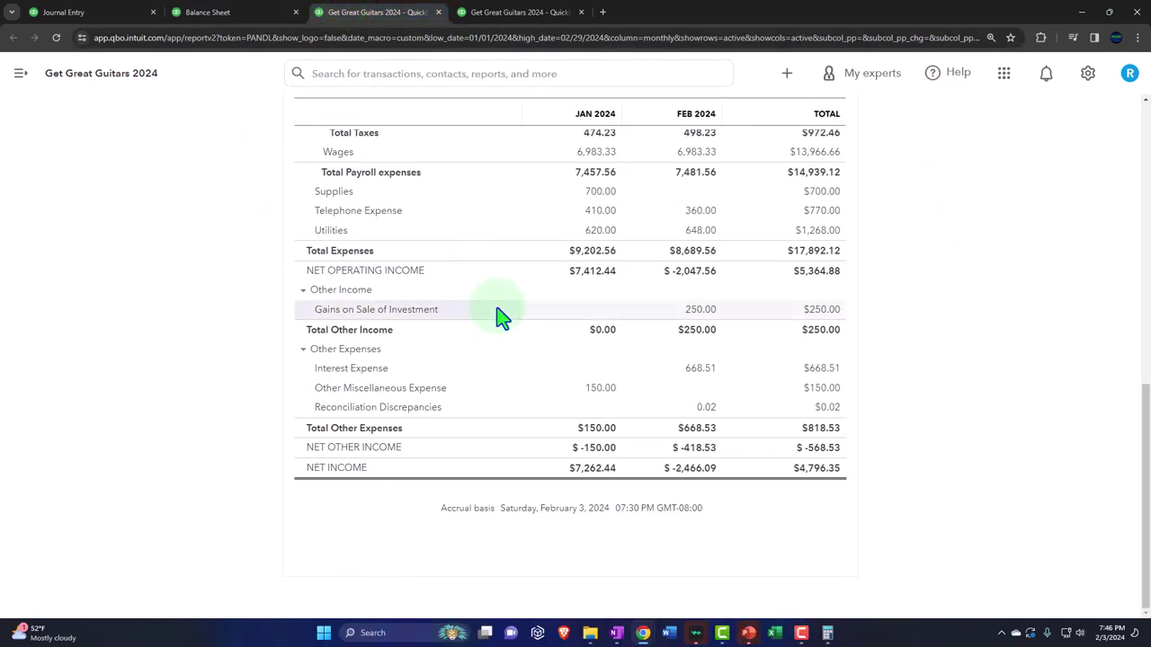
scroll(502, 317, up, 10)
click(689, 251)
scroll(692, 248, down, 2)
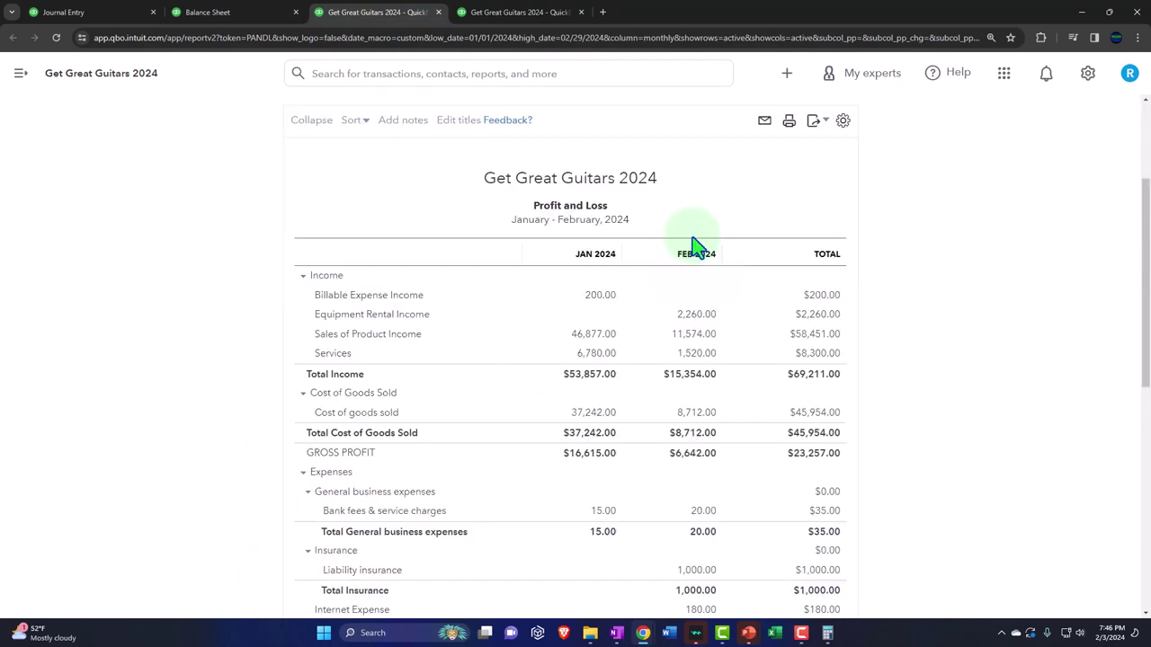
scroll(690, 259, down, 3)
scroll(694, 261, down, 3)
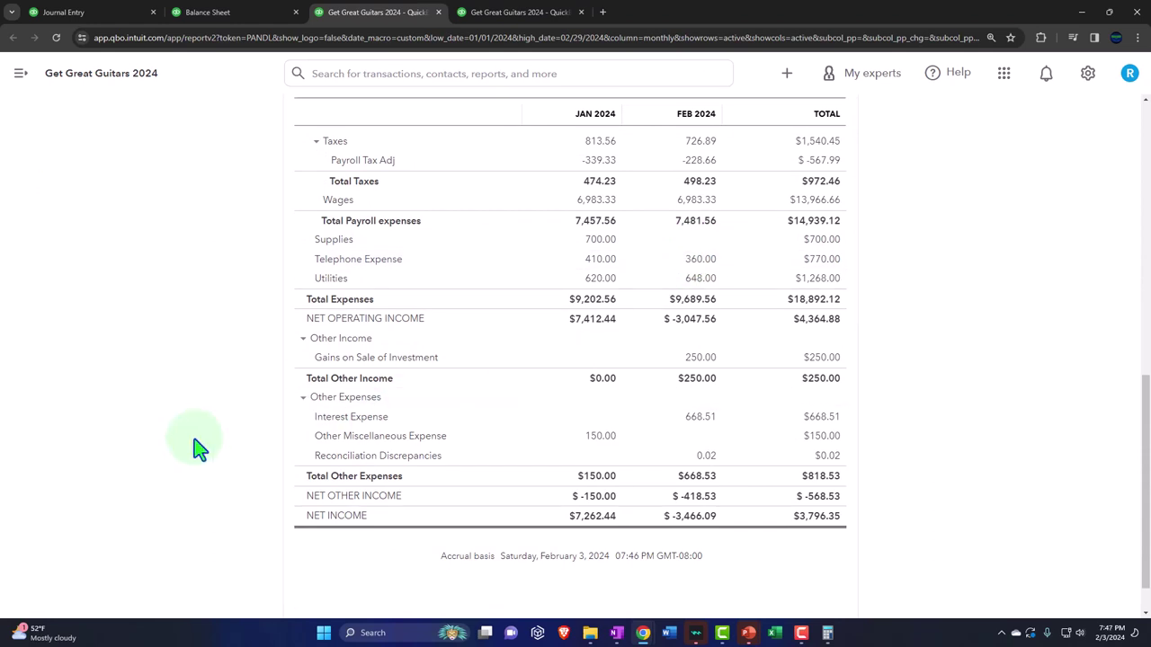
Step: Examine the Insurance group on the Profit and Loss report, collapsing and expanding it to check the Liability insurance subaccount
scroll(194, 439, up, 1)
key(ctrl+plus)
key(ctrl+plus)
key(ctrl+plus)
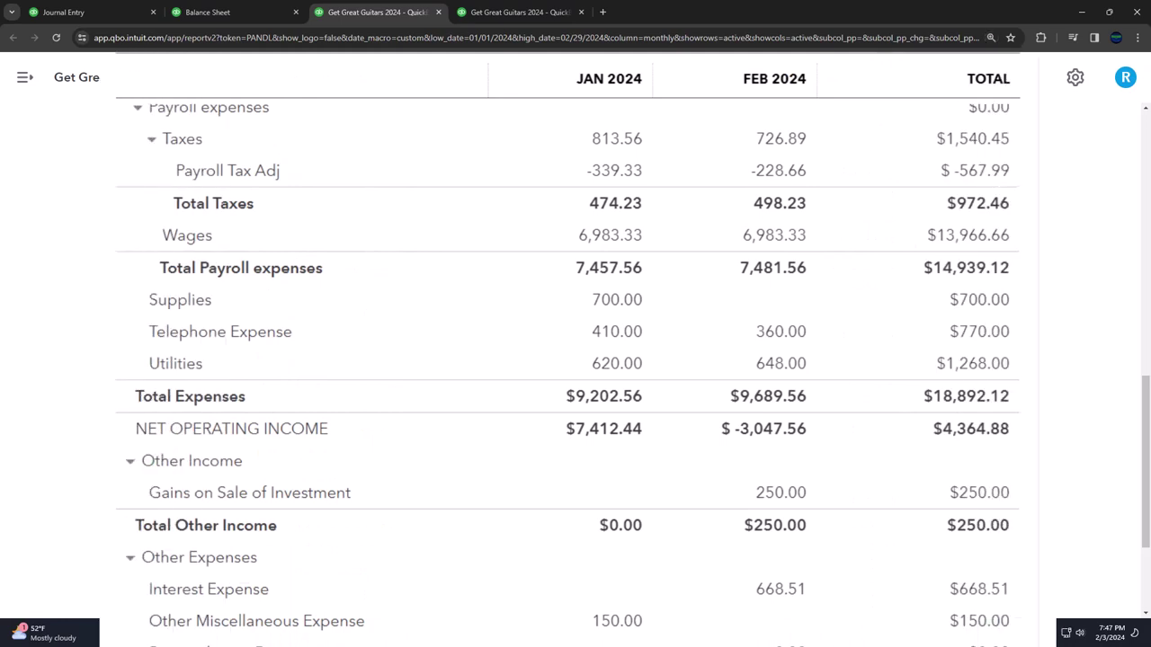
scroll(575, 359, up, 4)
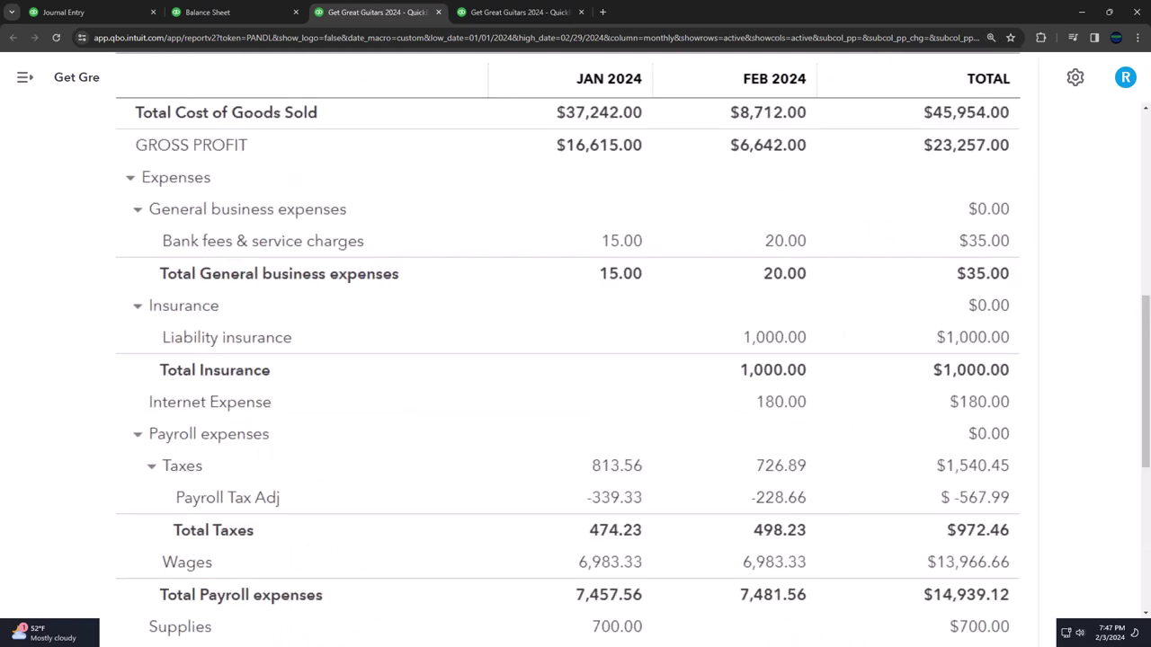
scroll(576, 360, up, 1)
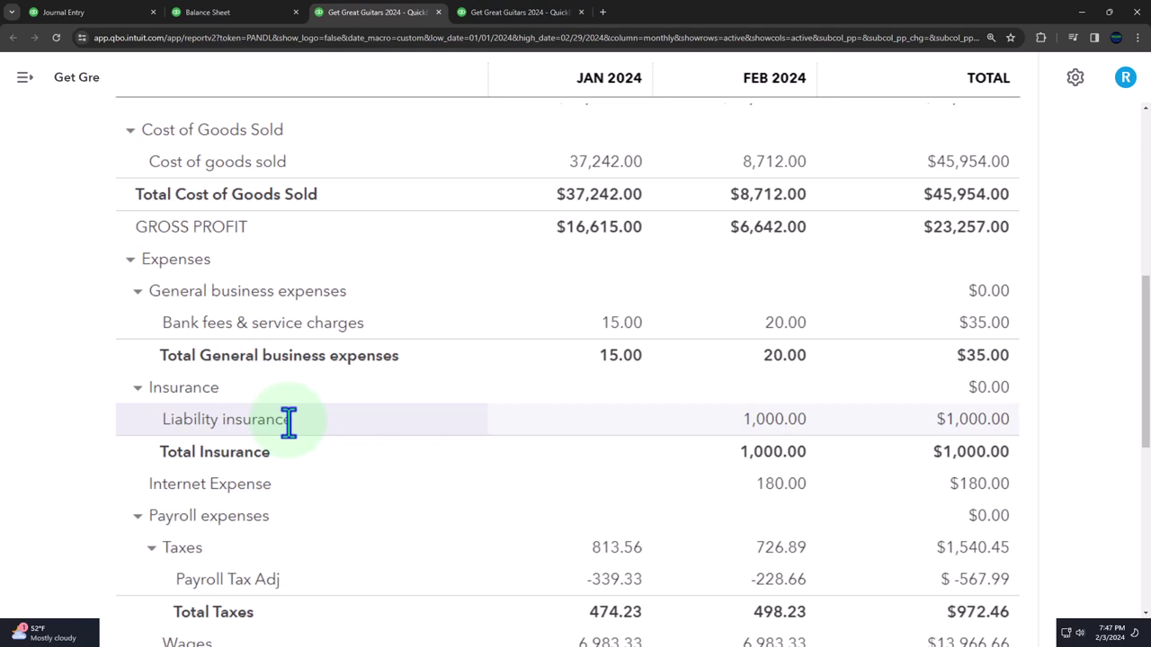
click(136, 390)
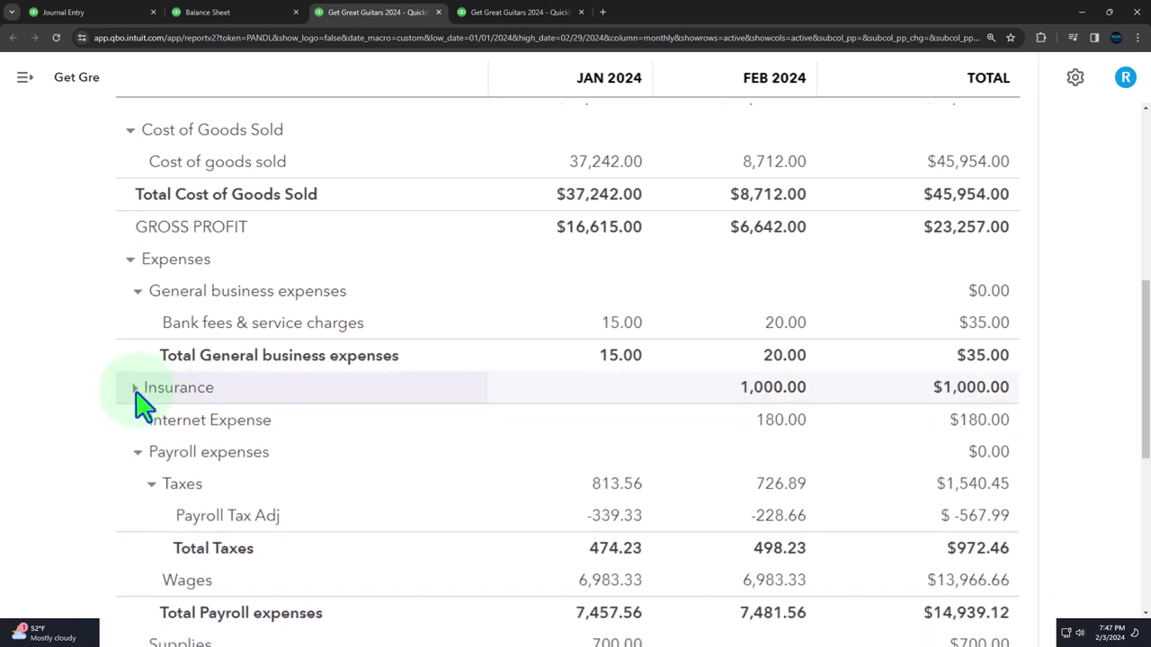
click(136, 389)
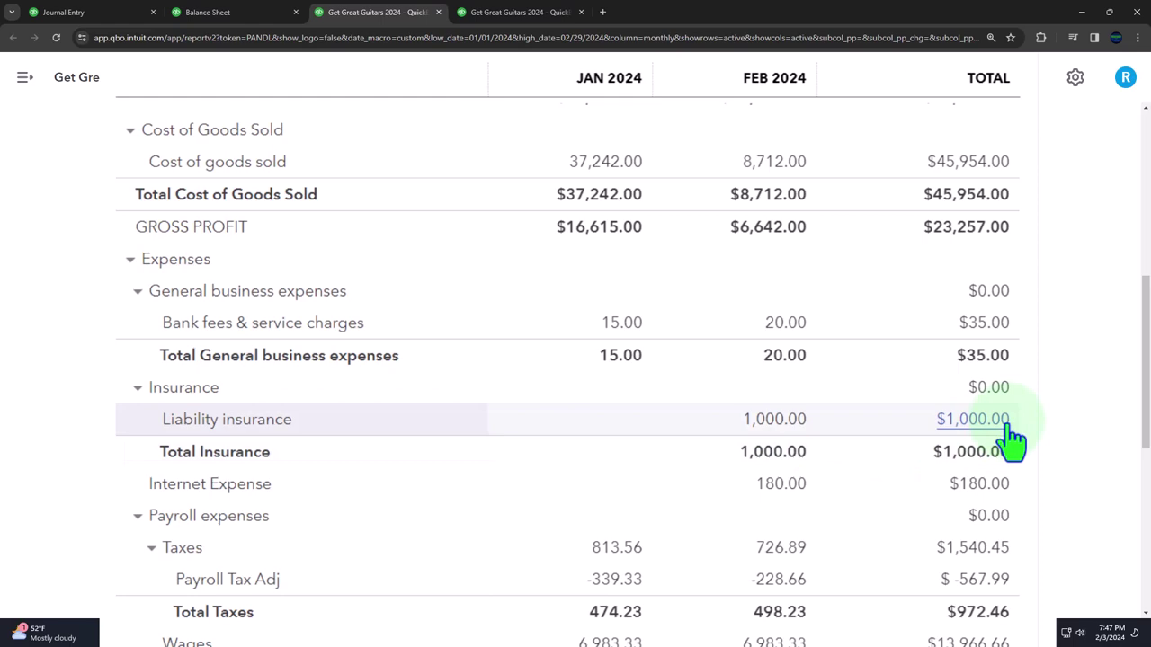
Step: Compare net income on the Profit and Loss report with the Prepaid Insurance and asset lines on the Balance Sheet
scroll(1007, 437, down, 7)
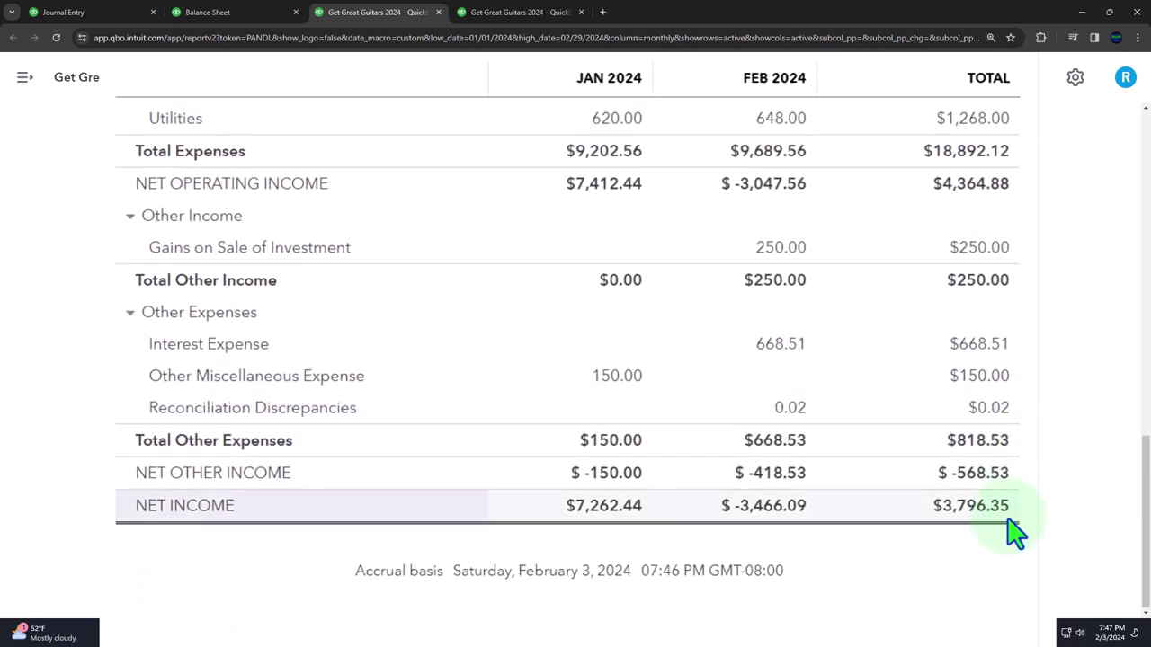
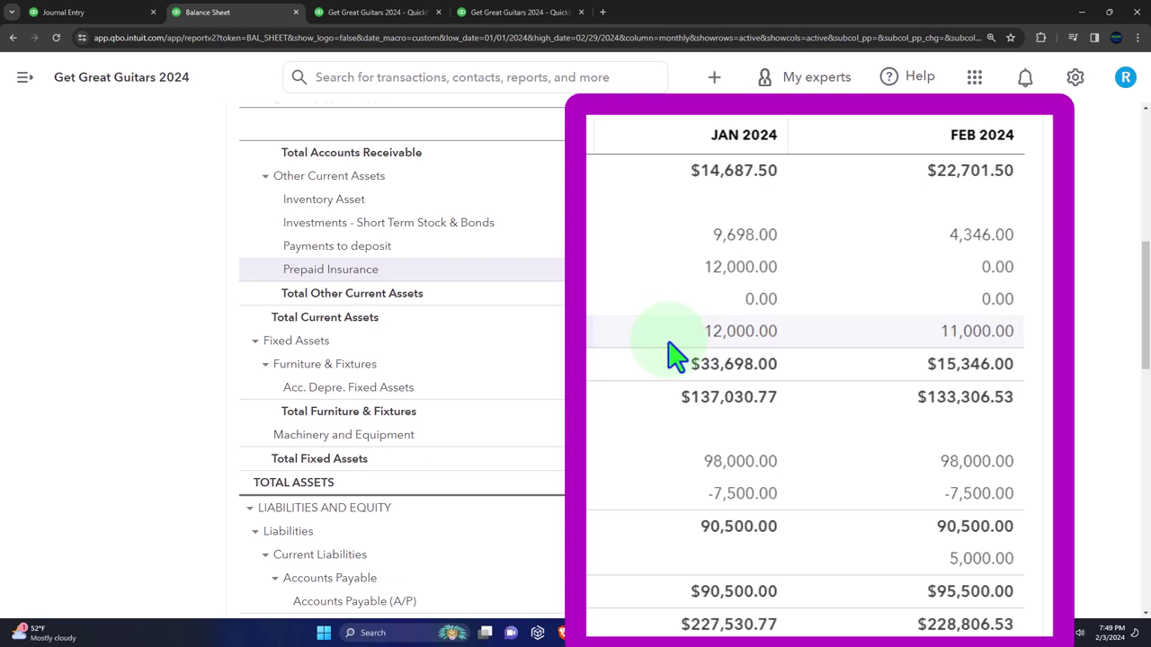
click(382, 12)
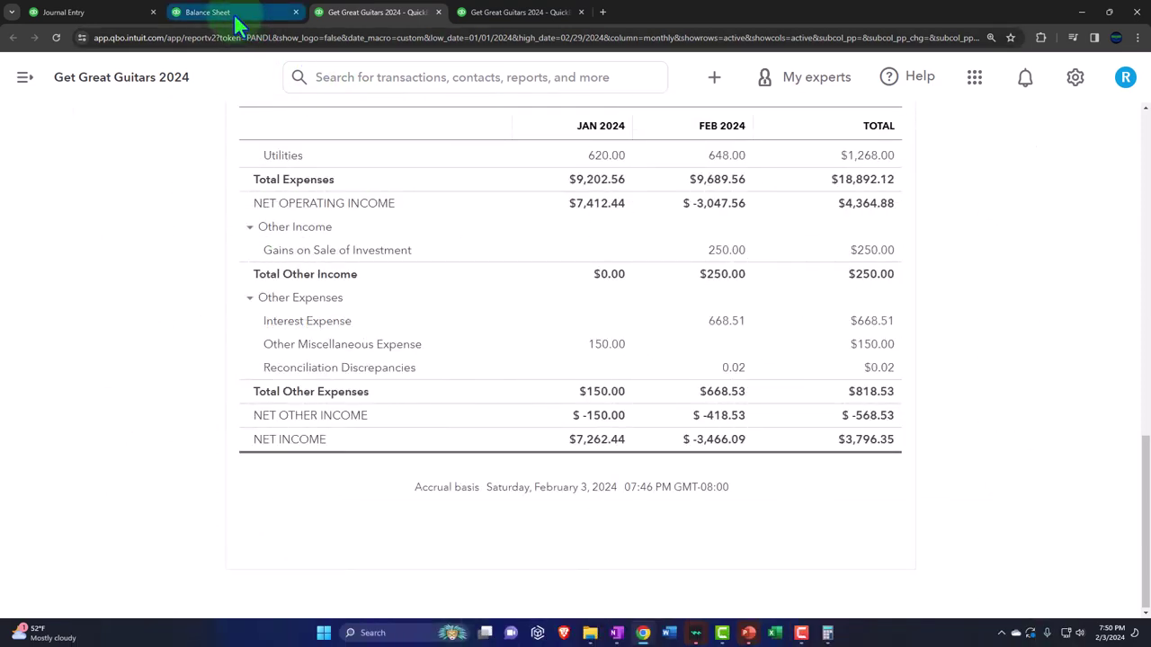
click(234, 13)
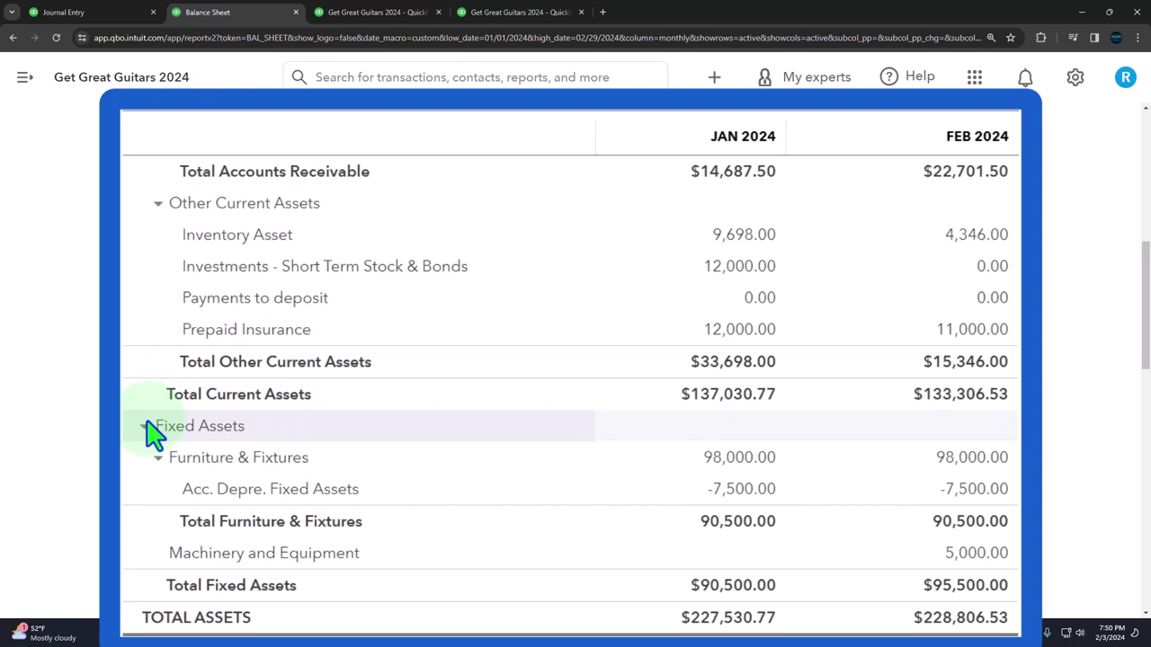
Step: Leave the Prepaid Insurance register, open the Journal report from the reports list and hide the navigation sidebar
click(97, 14)
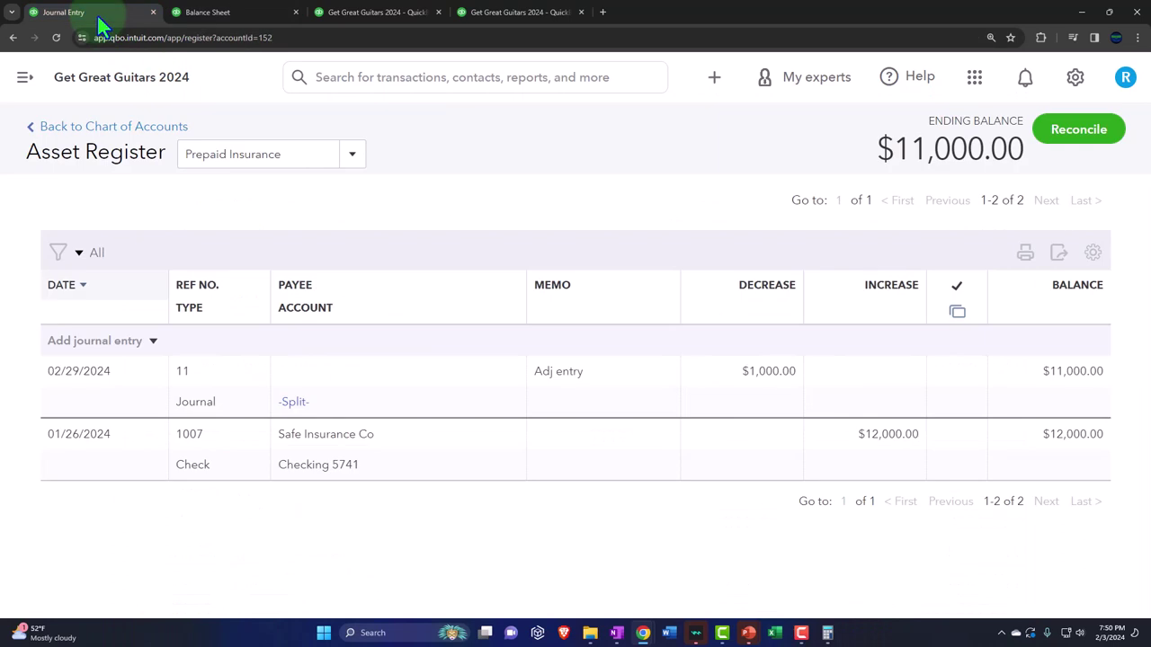
click(25, 83)
click(60, 475)
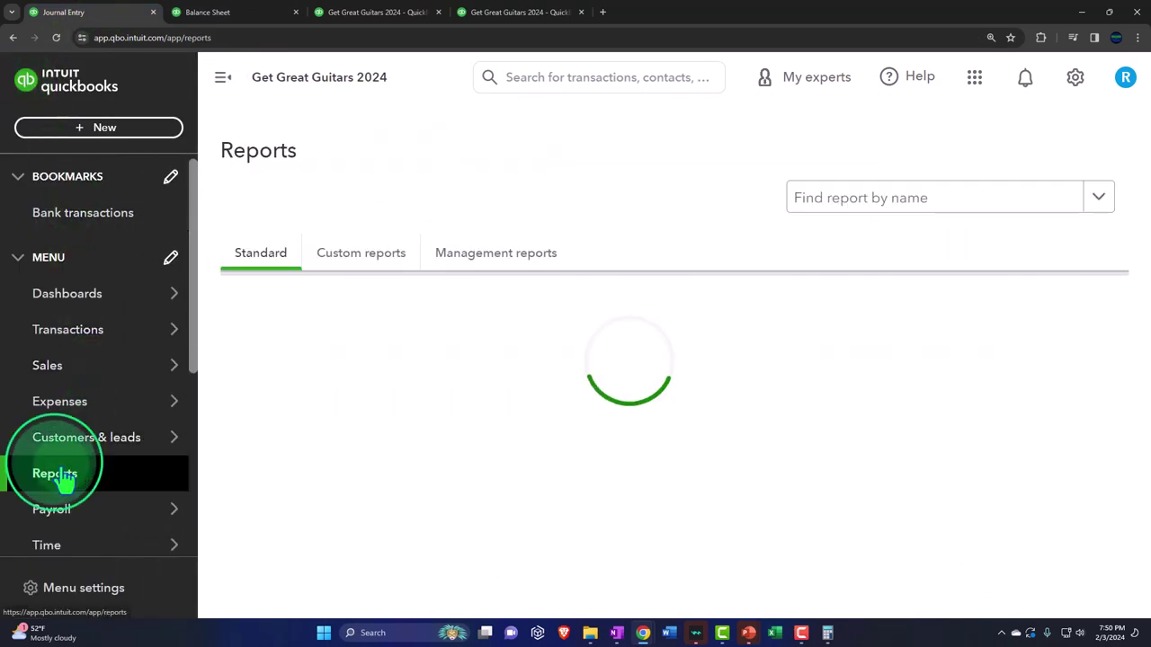
click(854, 202)
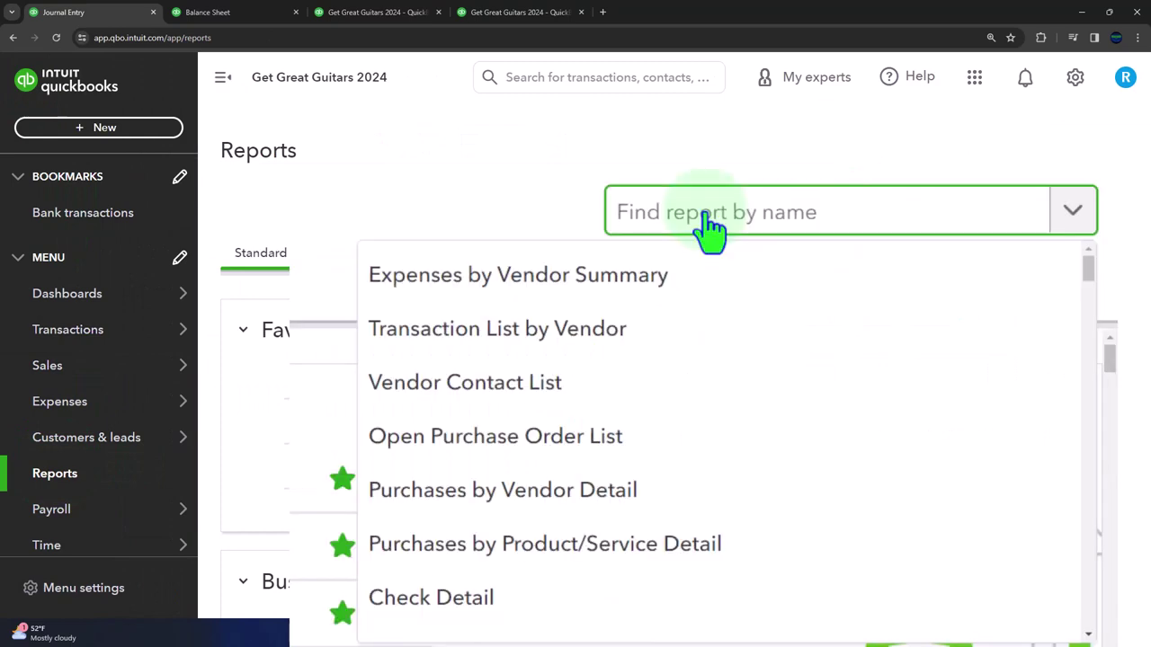
text(jour)
key(Down)
key(Return)
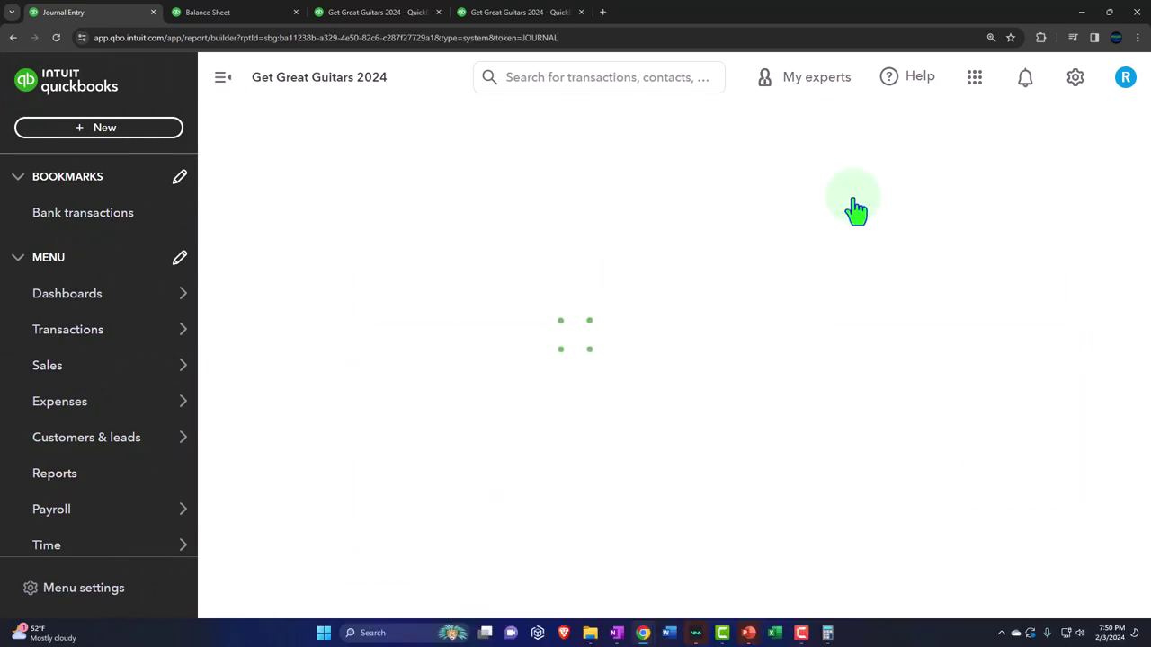
click(225, 79)
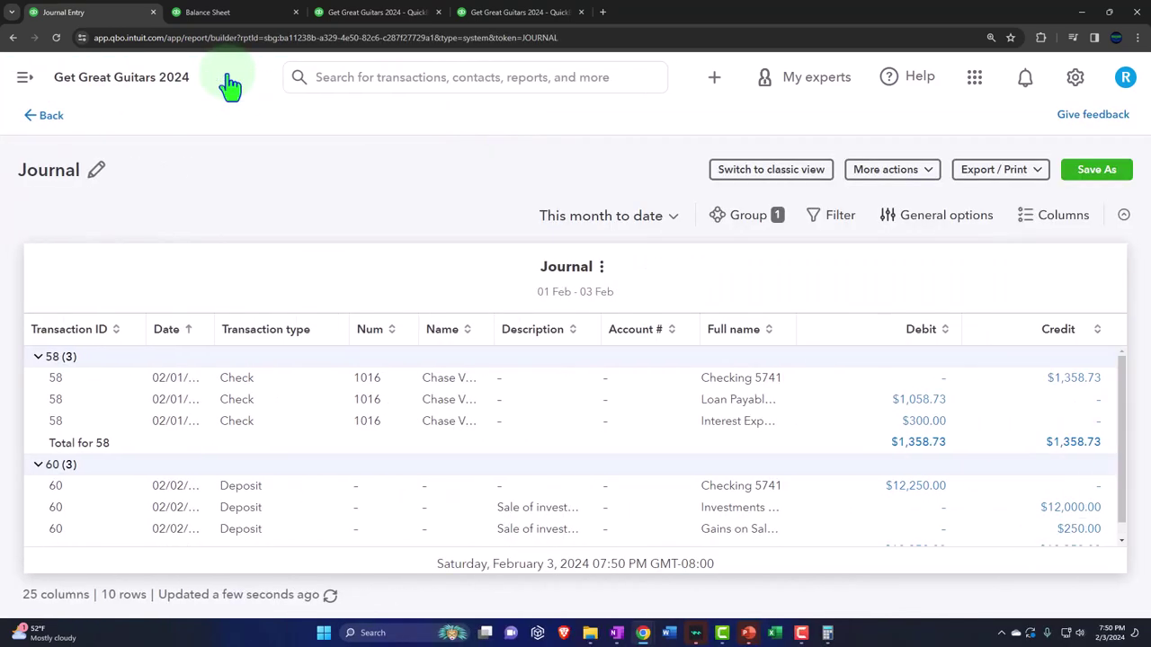
Step: Set the Journal report to a custom date range from 02/29/2024 to 02/29/2024 and look over the refreshed entries
click(286, 396)
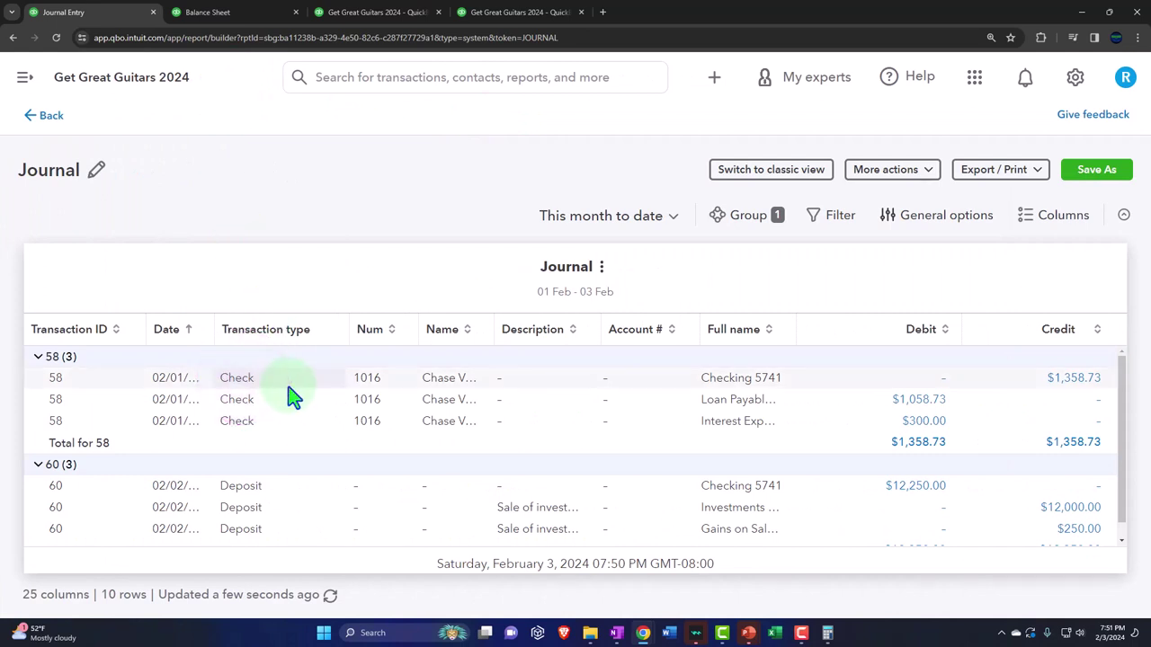
click(588, 219)
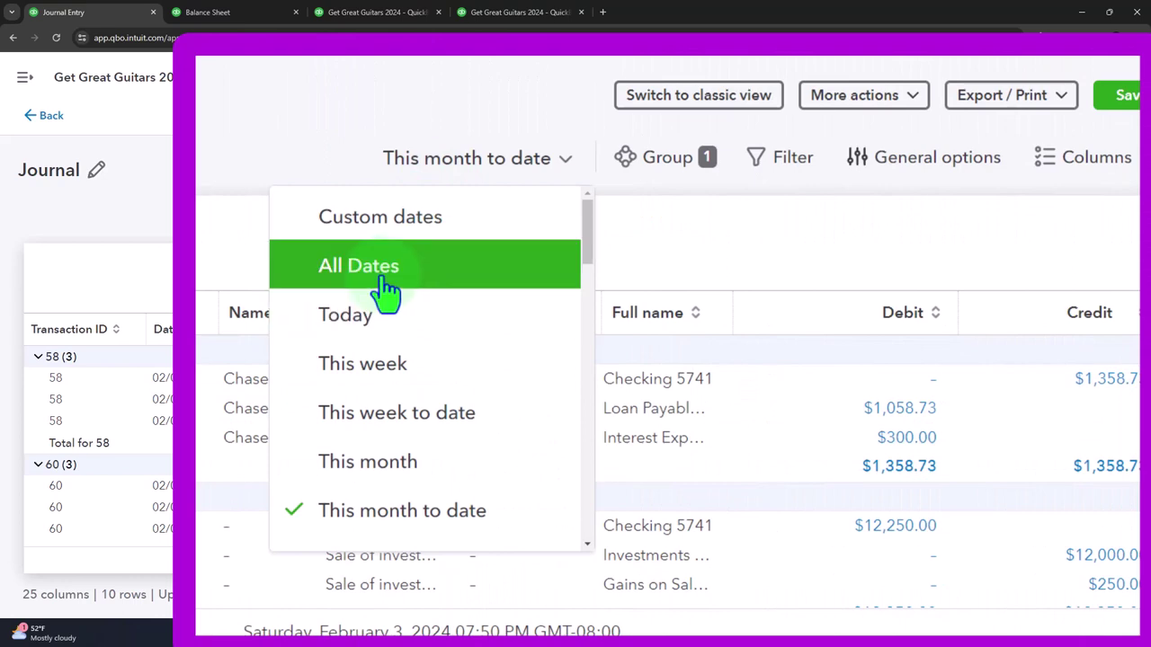
click(380, 229)
click(298, 158)
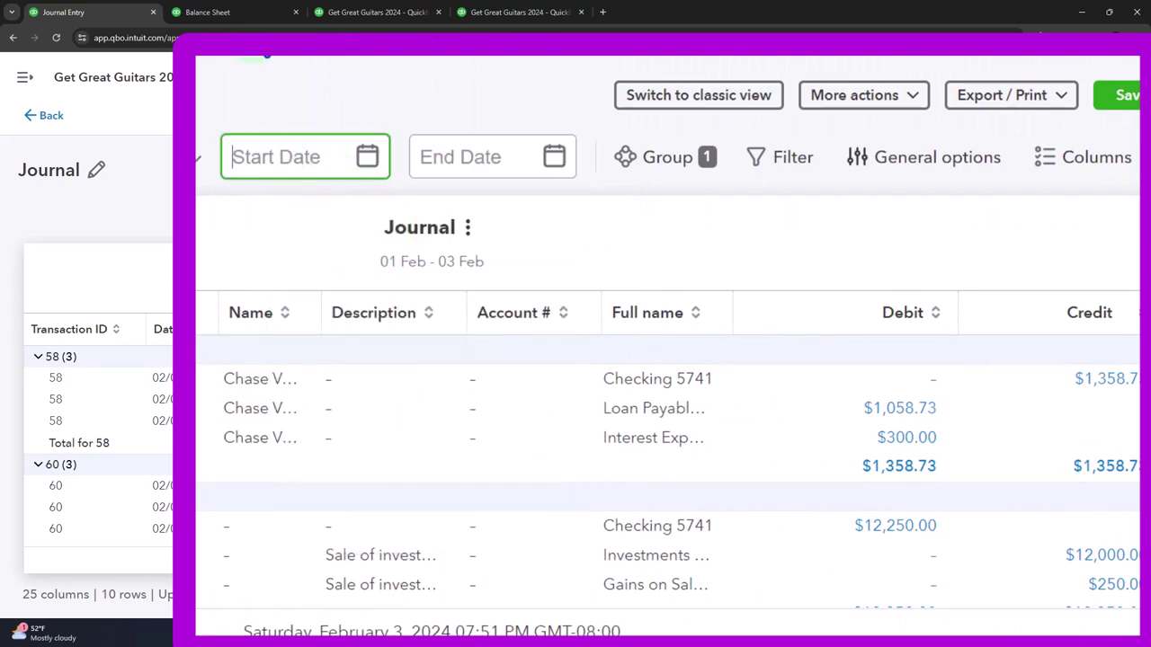
text(022924)
key(Tab)
text(02292024)
key(Tab)
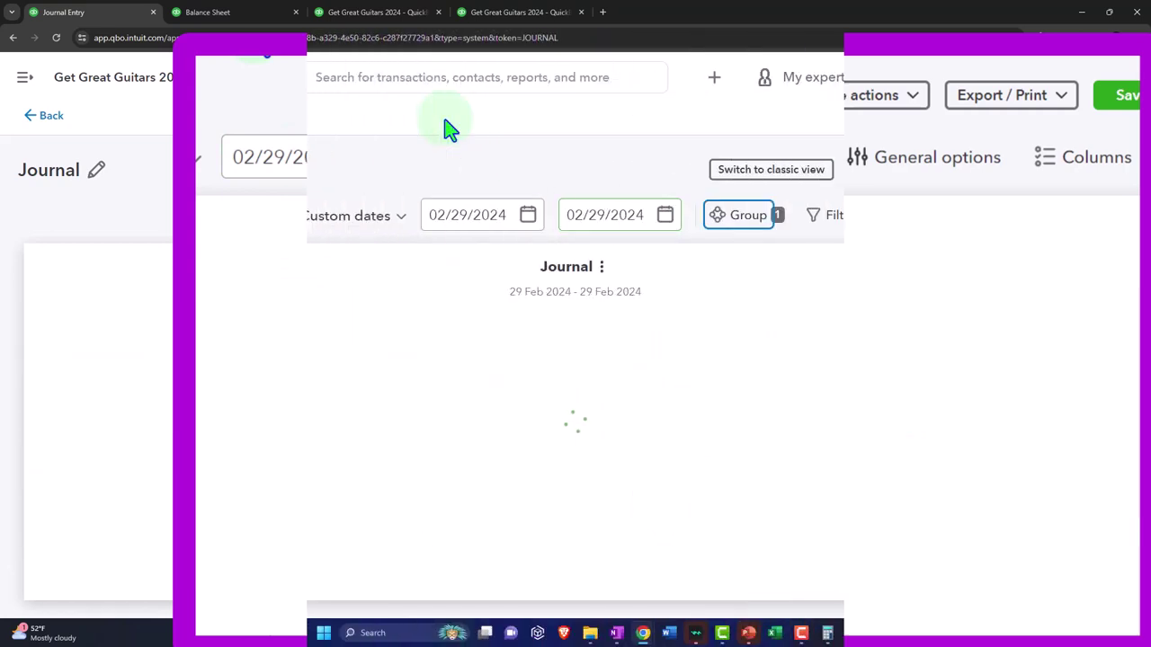
scroll(338, 419, down, 3)
scroll(338, 419, up, 3)
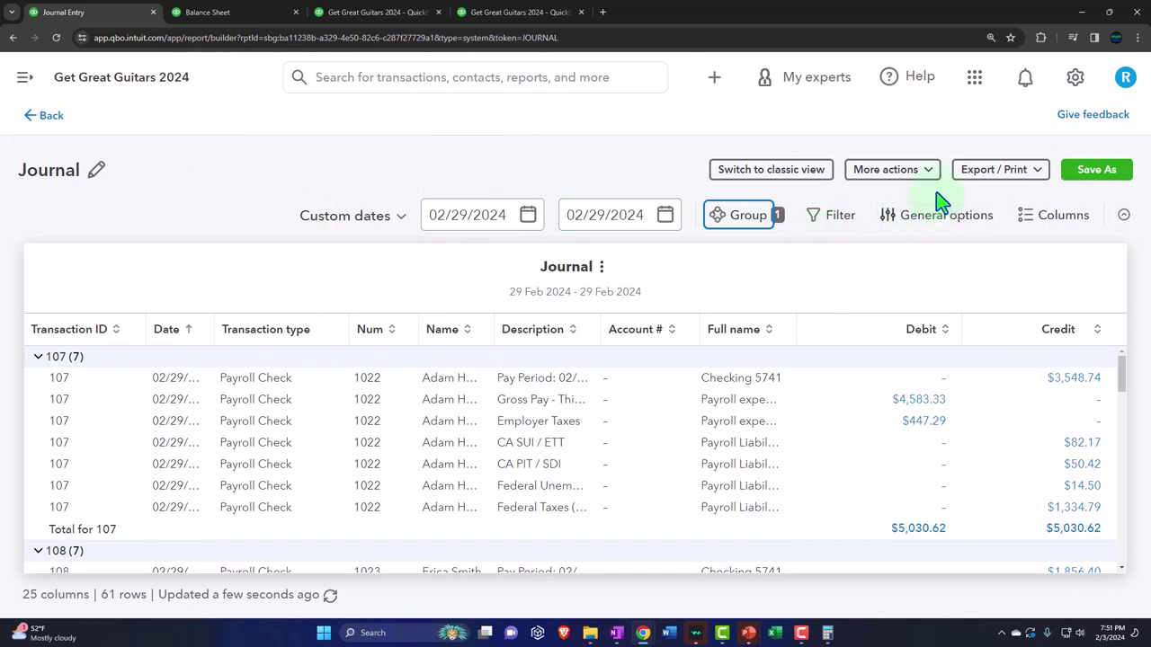
Step: Filter the Journal report to rows where the transaction type equals Journal Entry, and close the filter settings
click(840, 216)
click(888, 373)
click(288, 360)
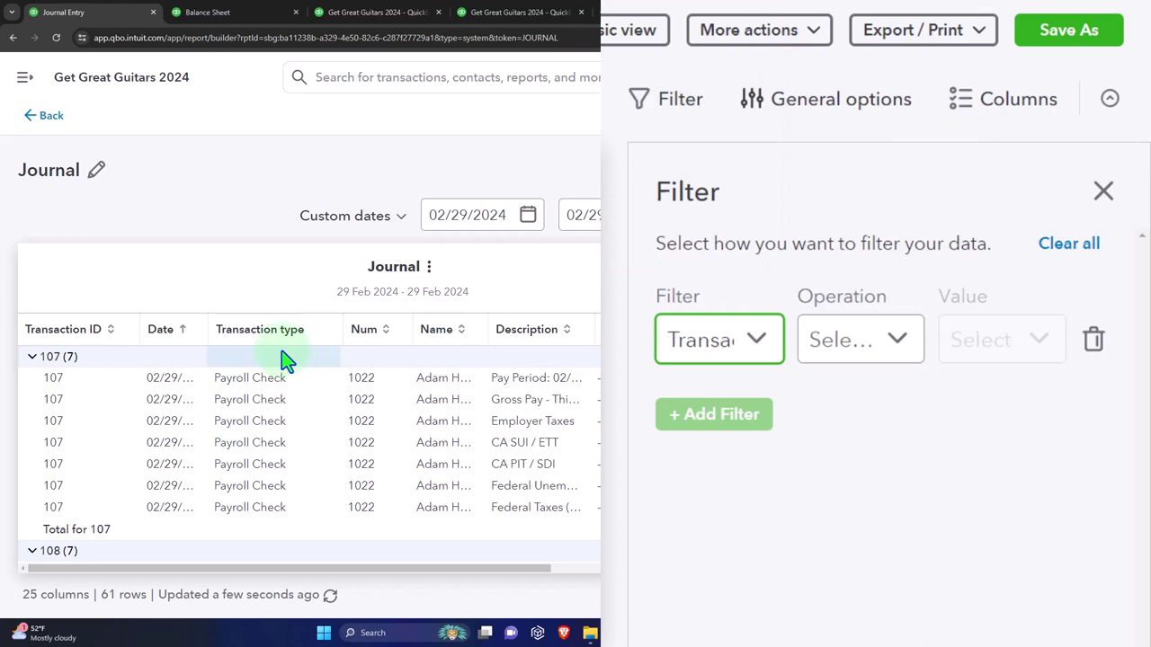
click(903, 342)
click(890, 403)
click(989, 346)
scroll(932, 265, down, 2)
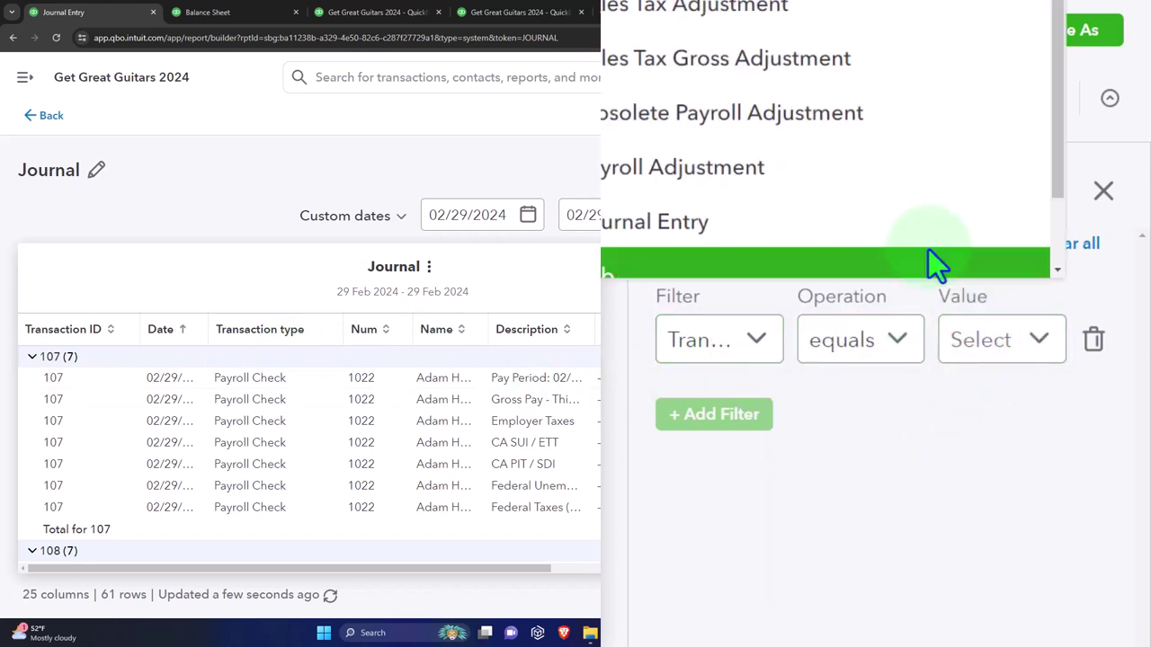
click(928, 263)
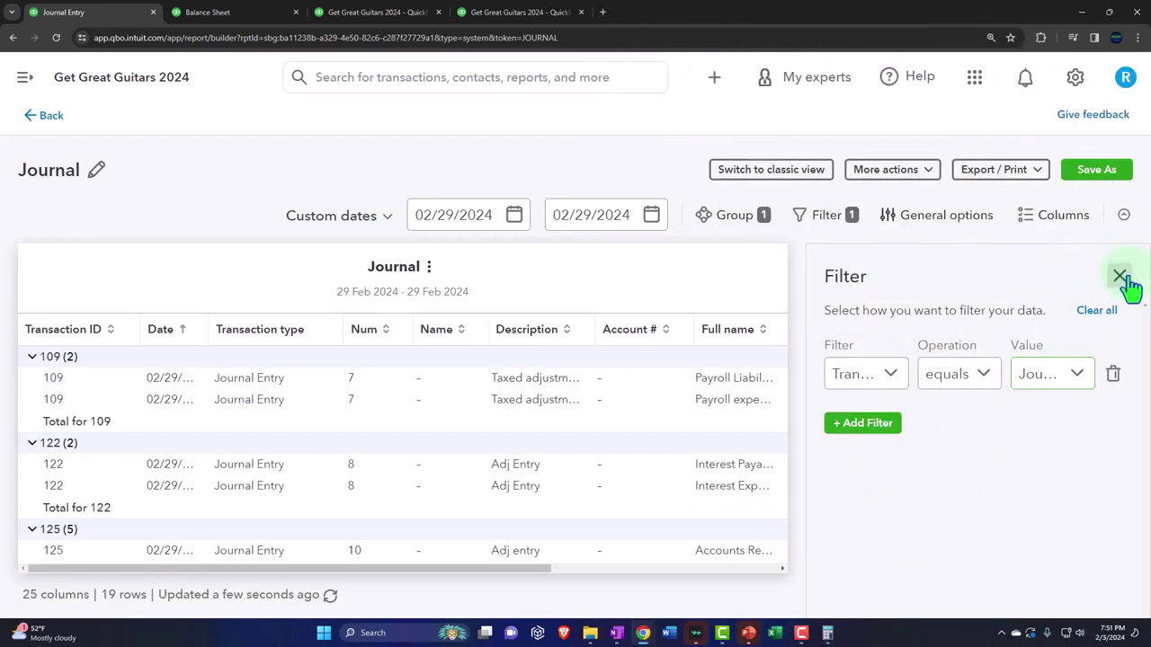
click(1119, 276)
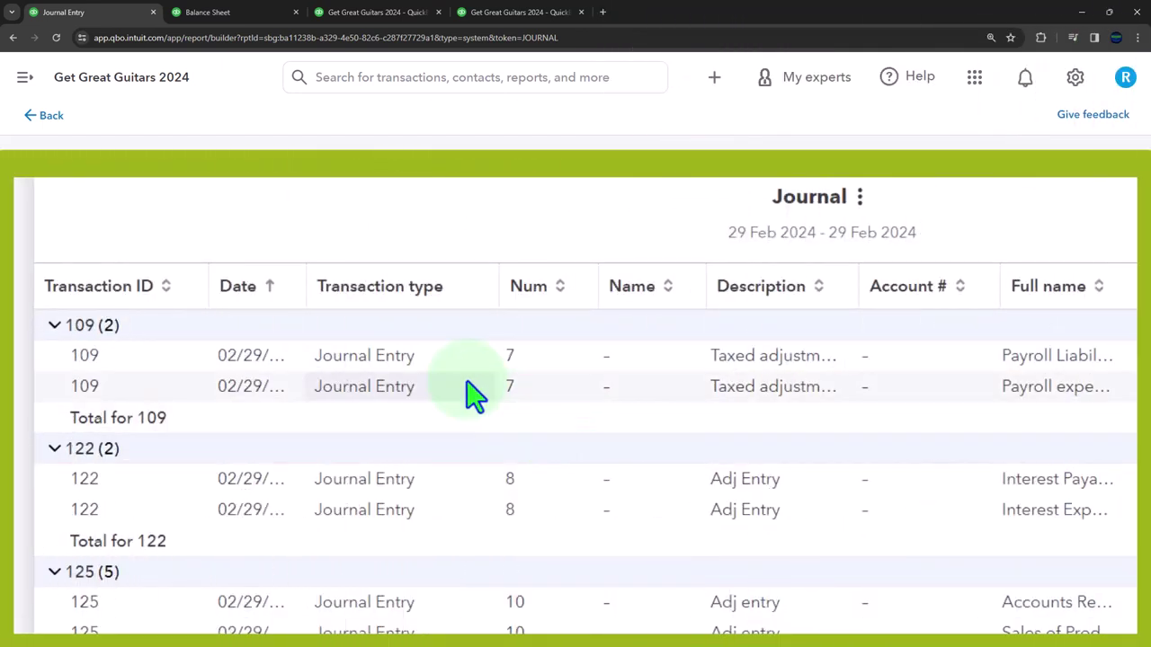
Step: Review the filtered 02/29/2024 journal entries down to the Prepaid Insurance and Liability insurance adjusting entry
scroll(737, 454, down, 5)
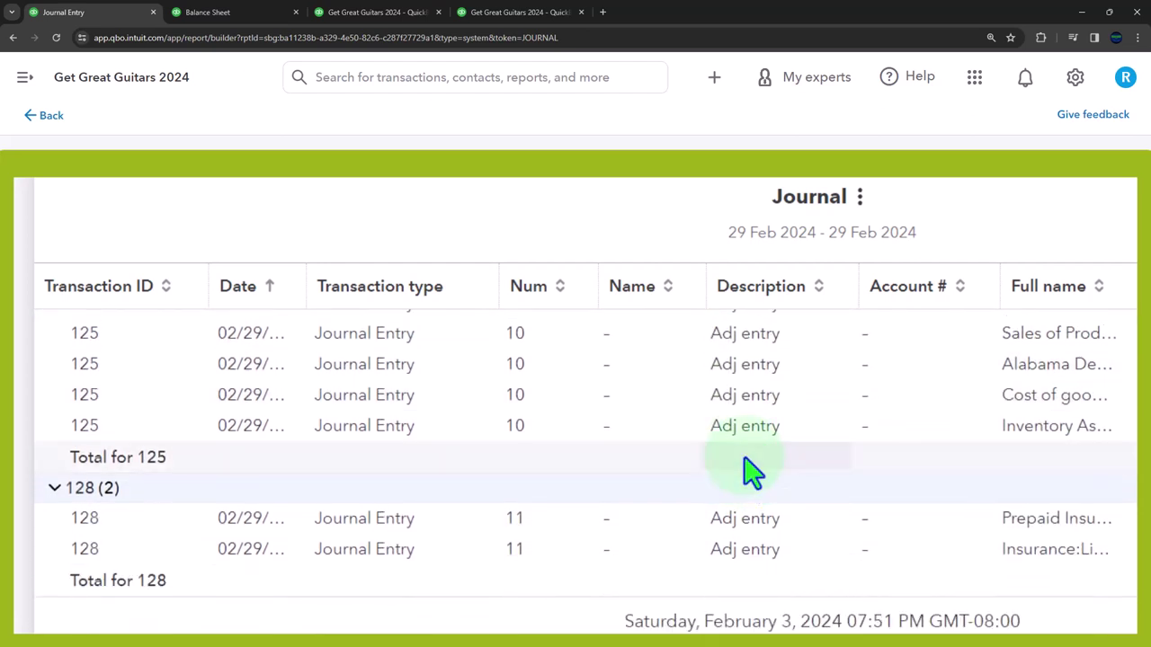
scroll(744, 445, up, 2)
scroll(745, 445, up, 3)
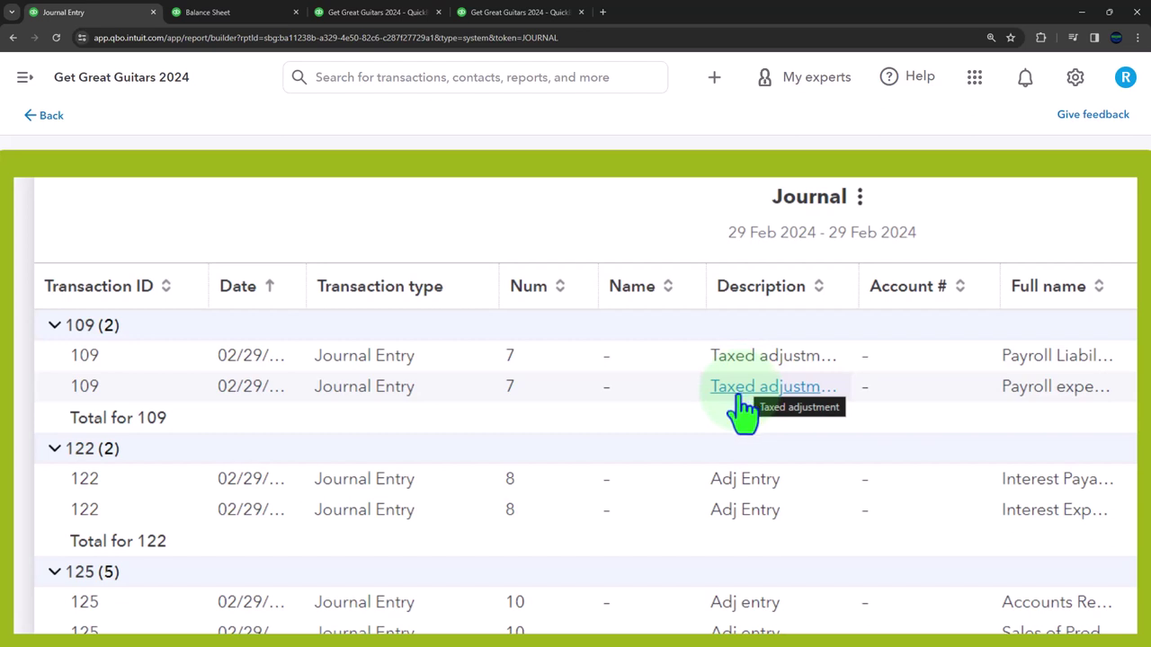
key(ctrl+minus)
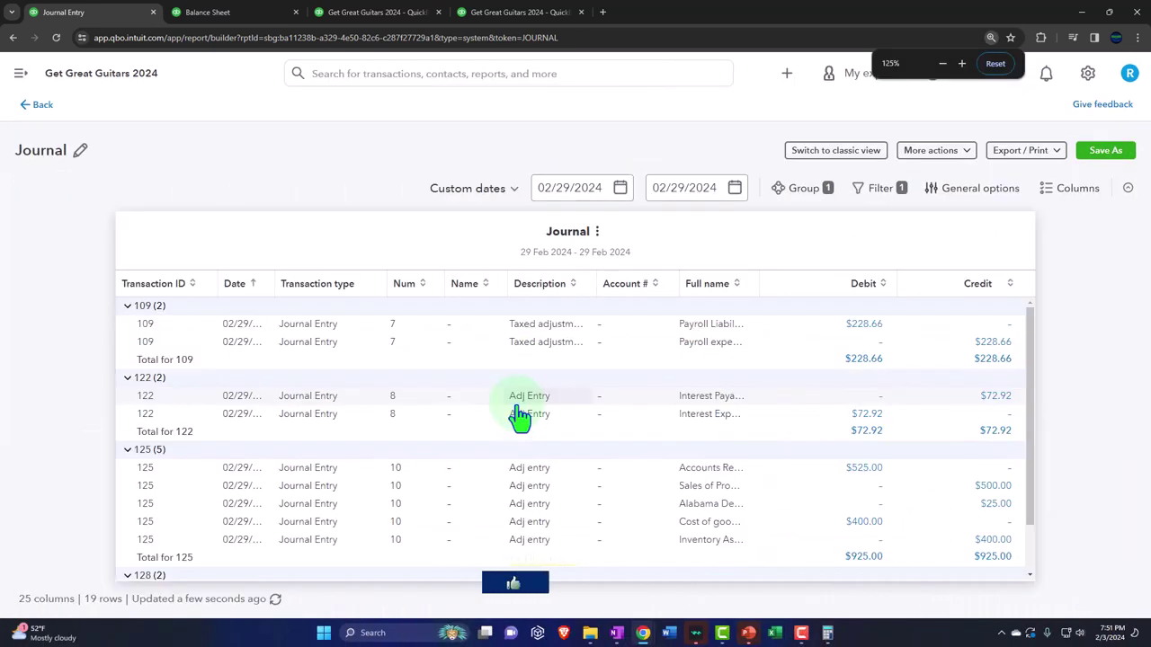
scroll(519, 415, down, 1)
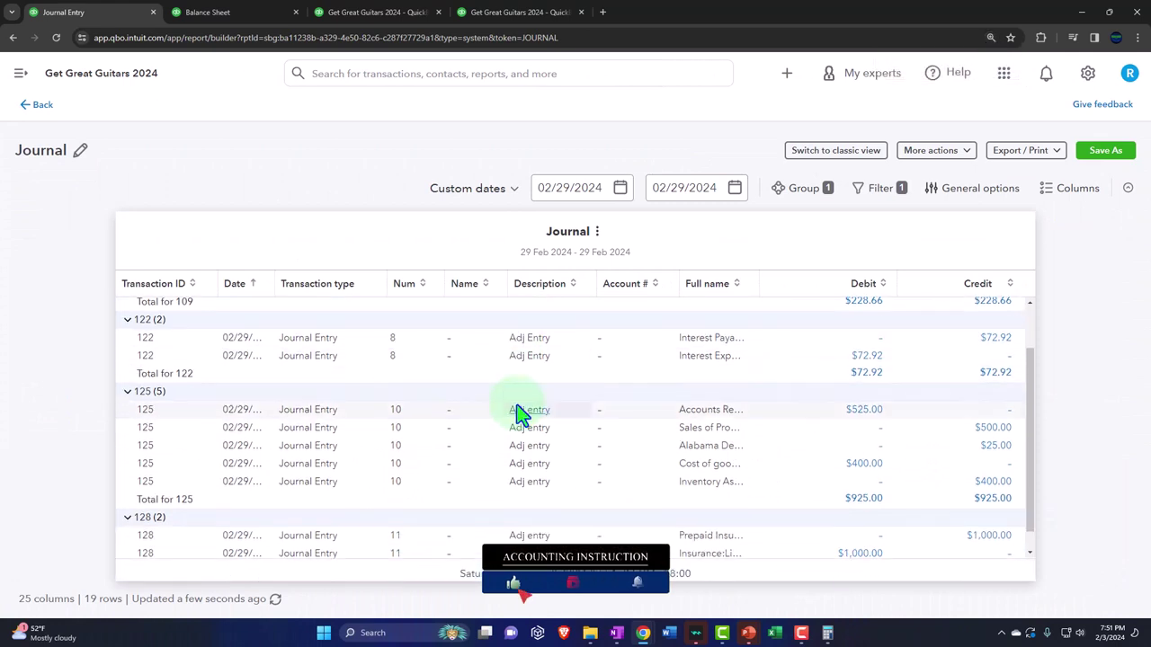
click(516, 404)
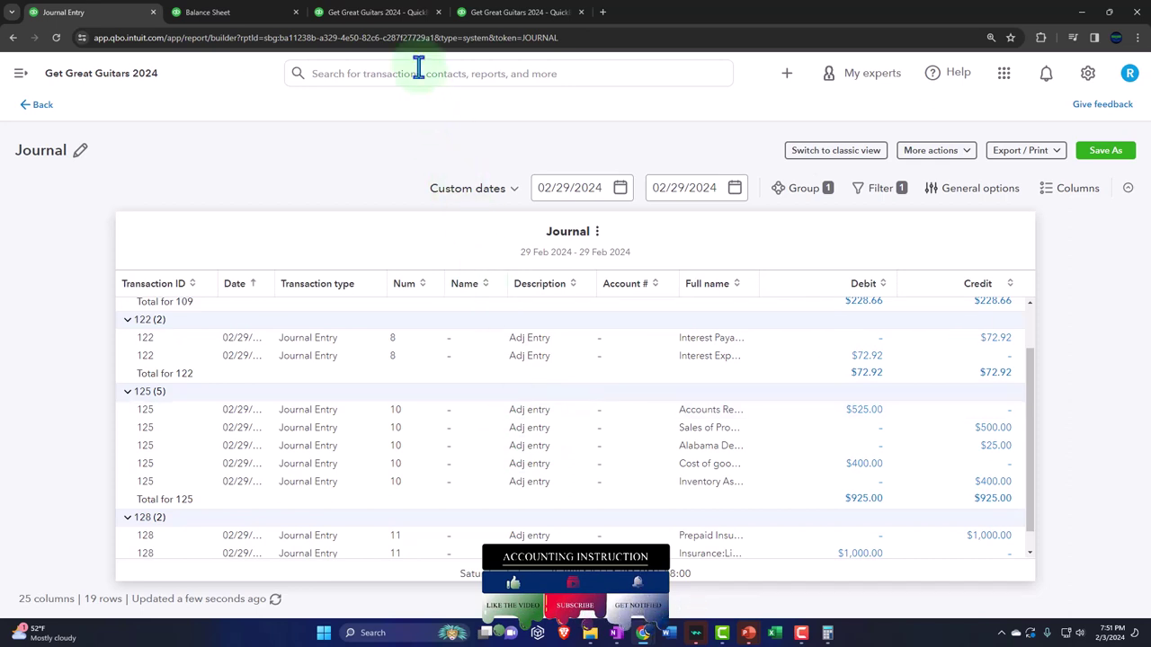
Step: Go to the Trial Balance report and rerun it for 01/01/2024 to 02/29/2024
click(382, 13)
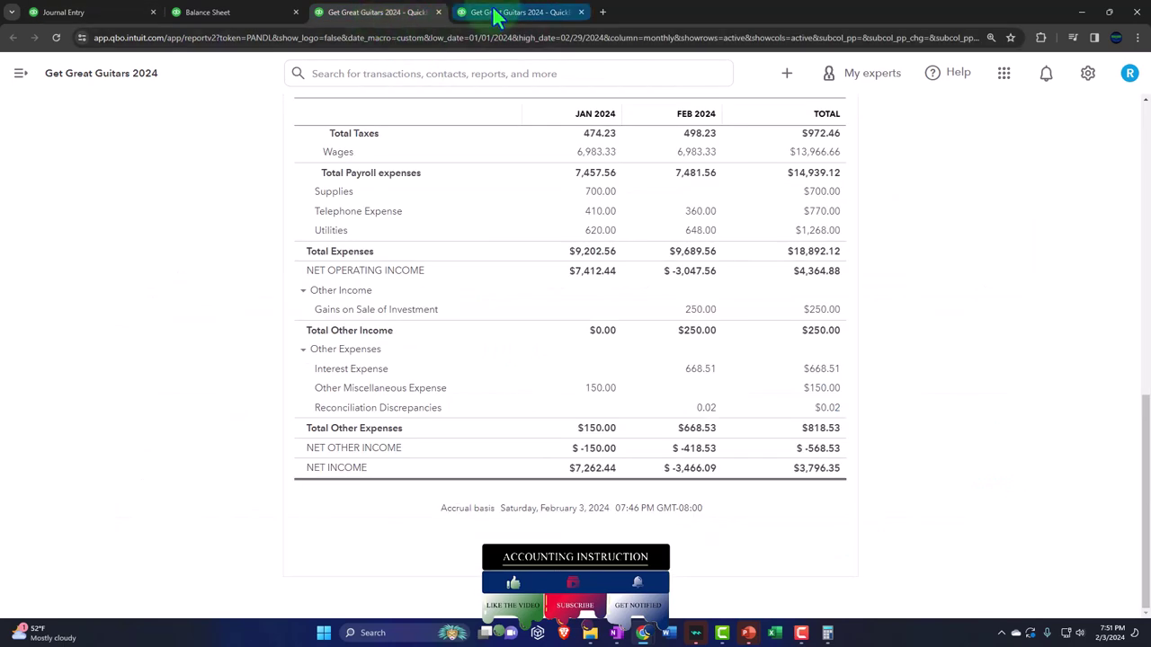
click(494, 13)
scroll(509, 249, up, 3)
click(526, 240)
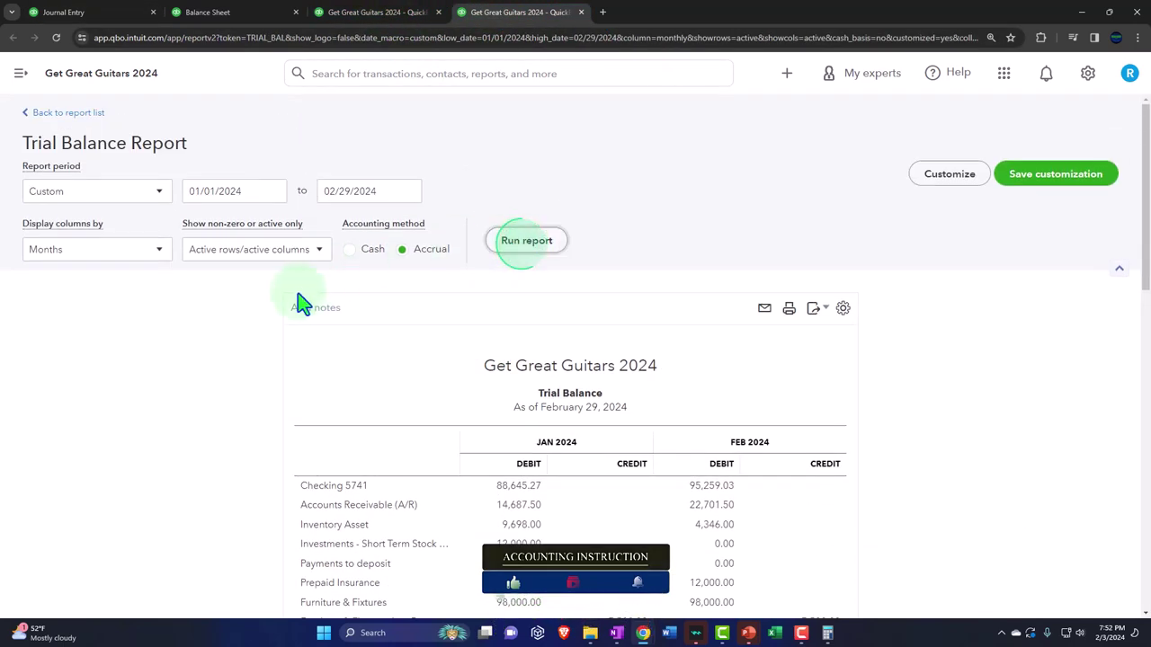
Step: Examine the asset and liability accounts on the Trial Balance, comparing January and February 2024 from Checking to Unearned Revenue
scroll(210, 333, down, 2)
key(ctrl+plus)
key(ctrl+plus)
key(ctrl+plus)
key(ctrl+plus)
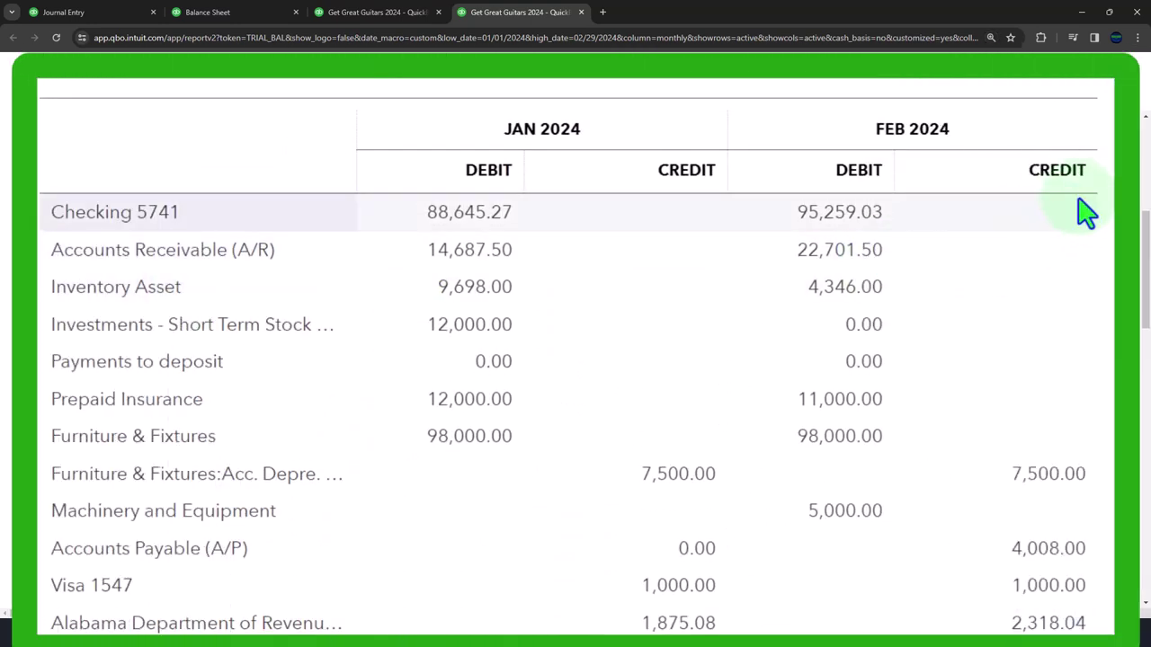
scroll(1086, 213, down, 3)
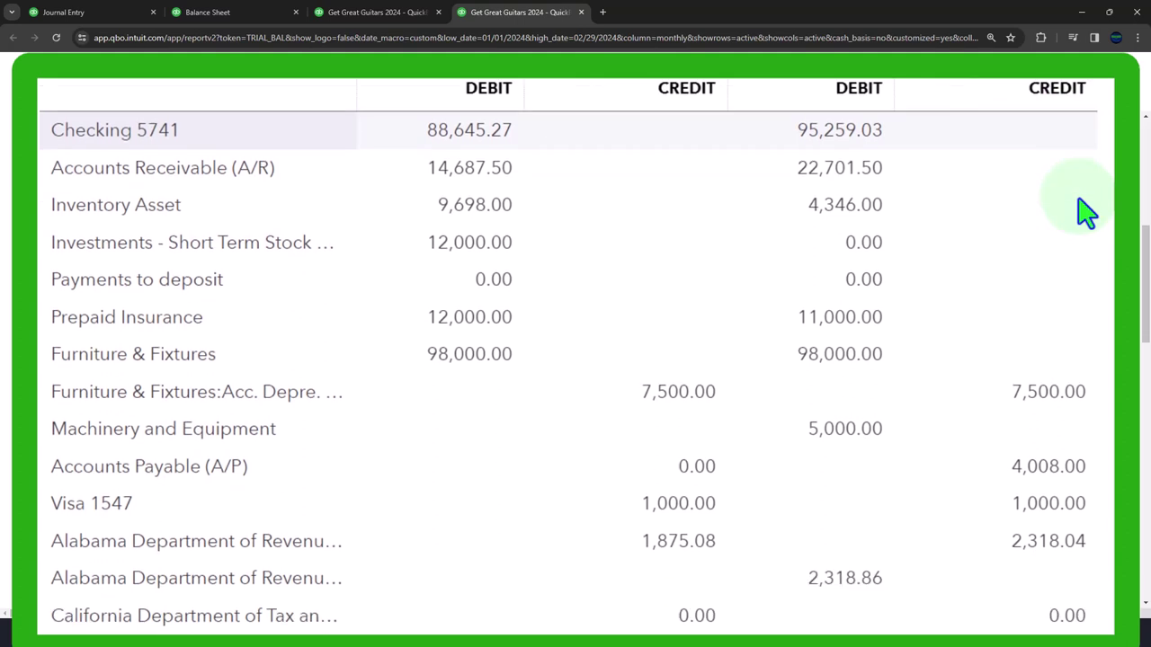
scroll(1086, 214, down, 1)
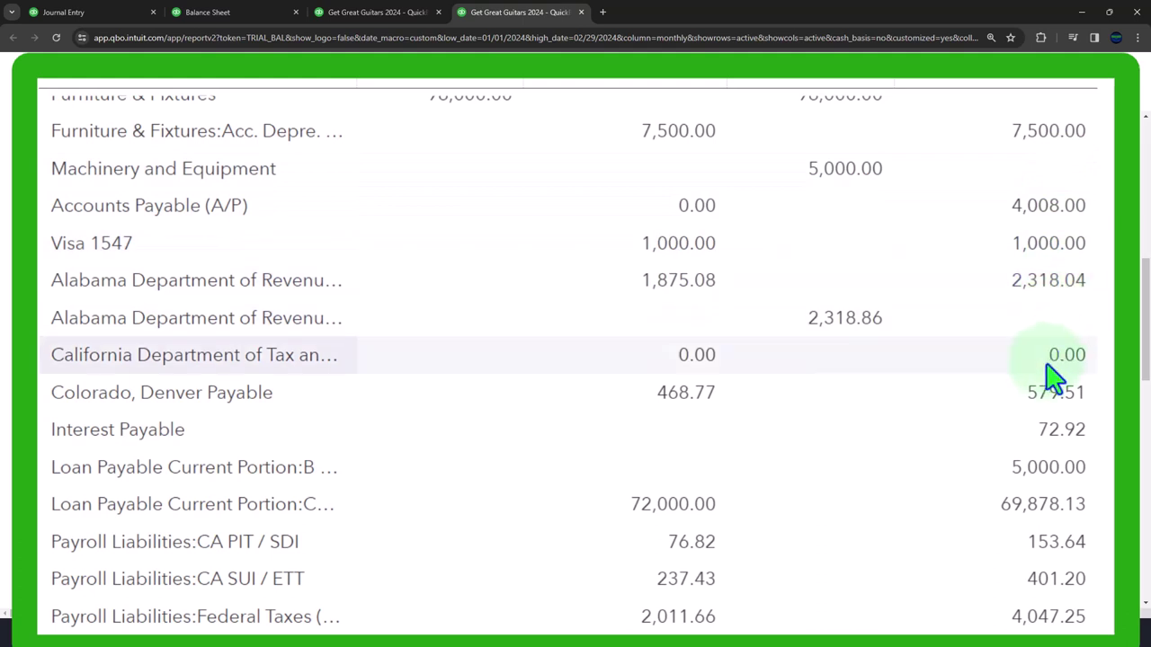
scroll(1061, 535, down, 1)
scroll(1060, 535, down, 1)
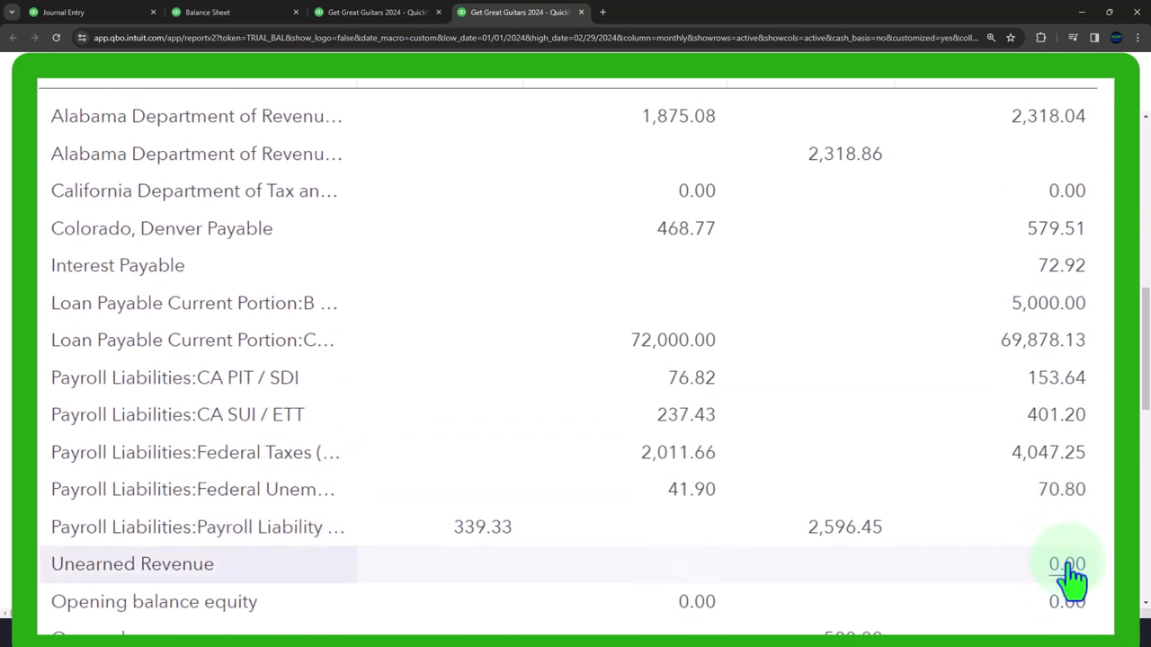
Step: Examine the equity, income and expense accounts on the Trial Balance, including Liability insurance, down to the totals
scroll(1070, 575, down, 5)
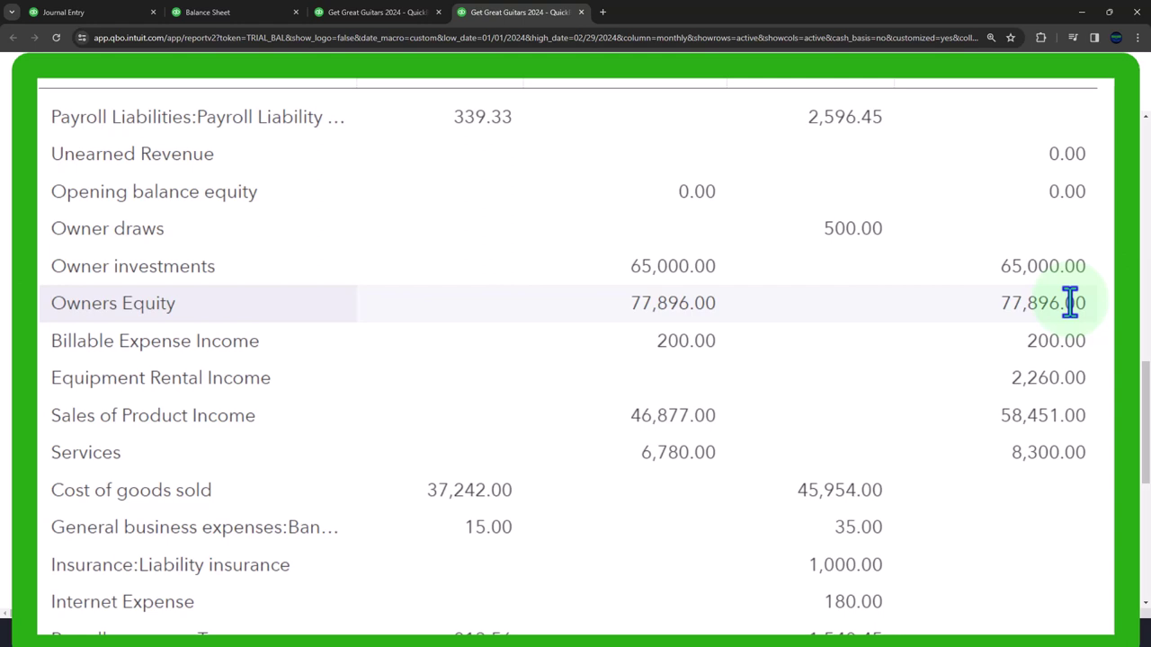
scroll(1075, 305, down, 1)
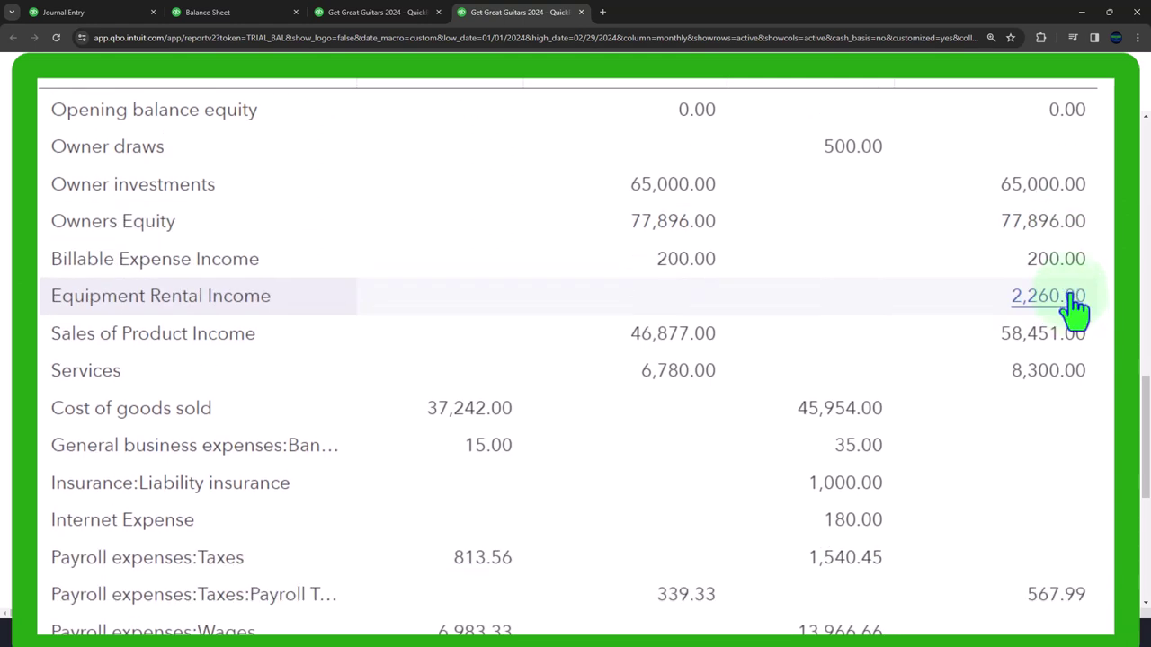
scroll(1074, 286, down, 1)
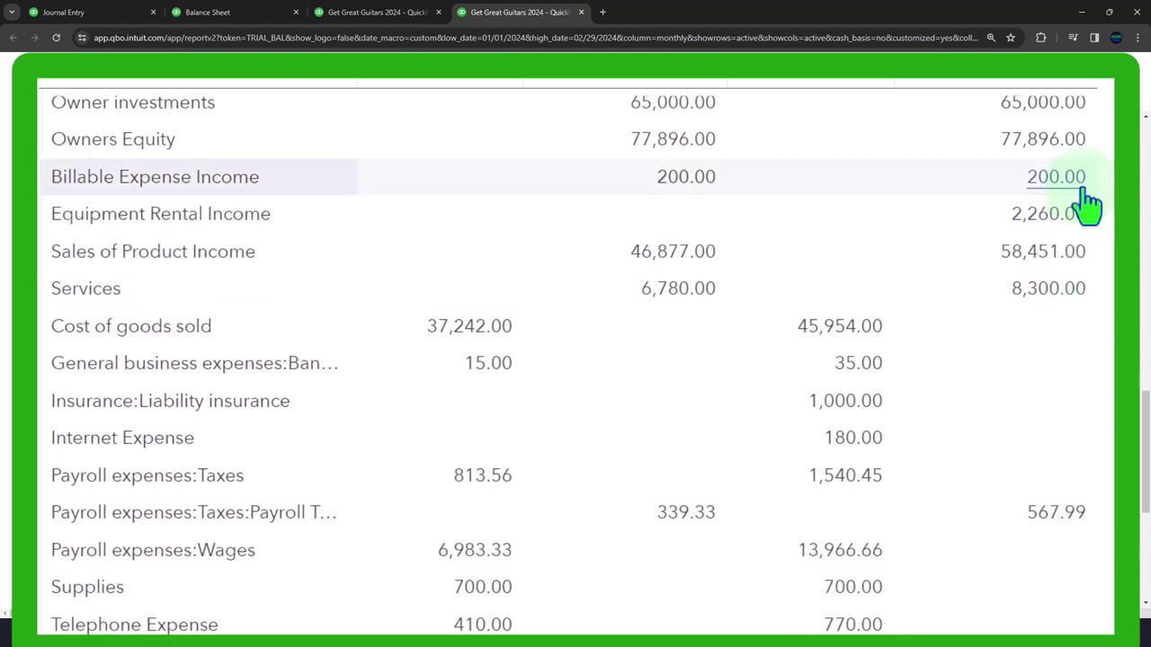
scroll(1087, 205, down, 4)
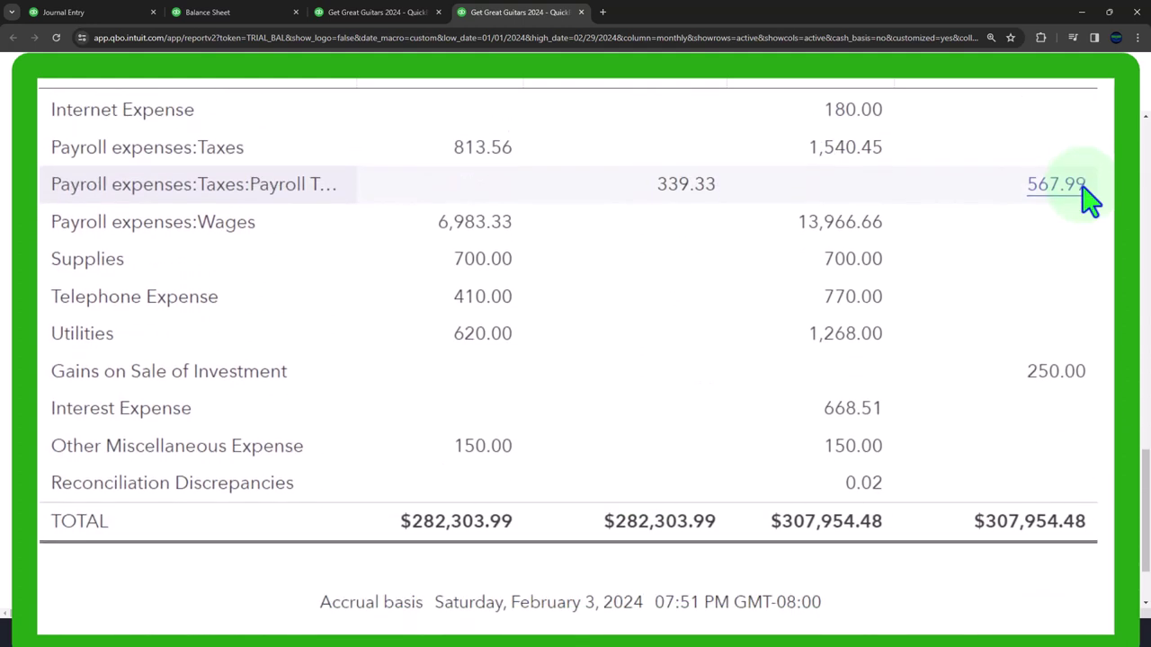
scroll(1087, 199, up, 4)
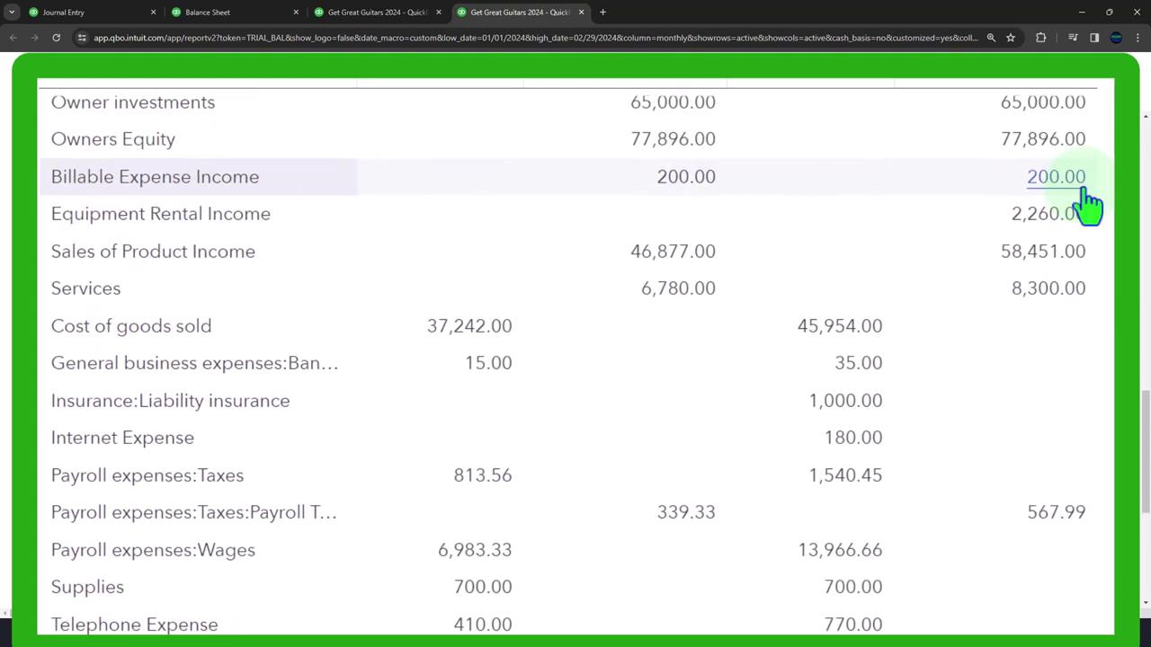
scroll(1088, 205, up, 1)
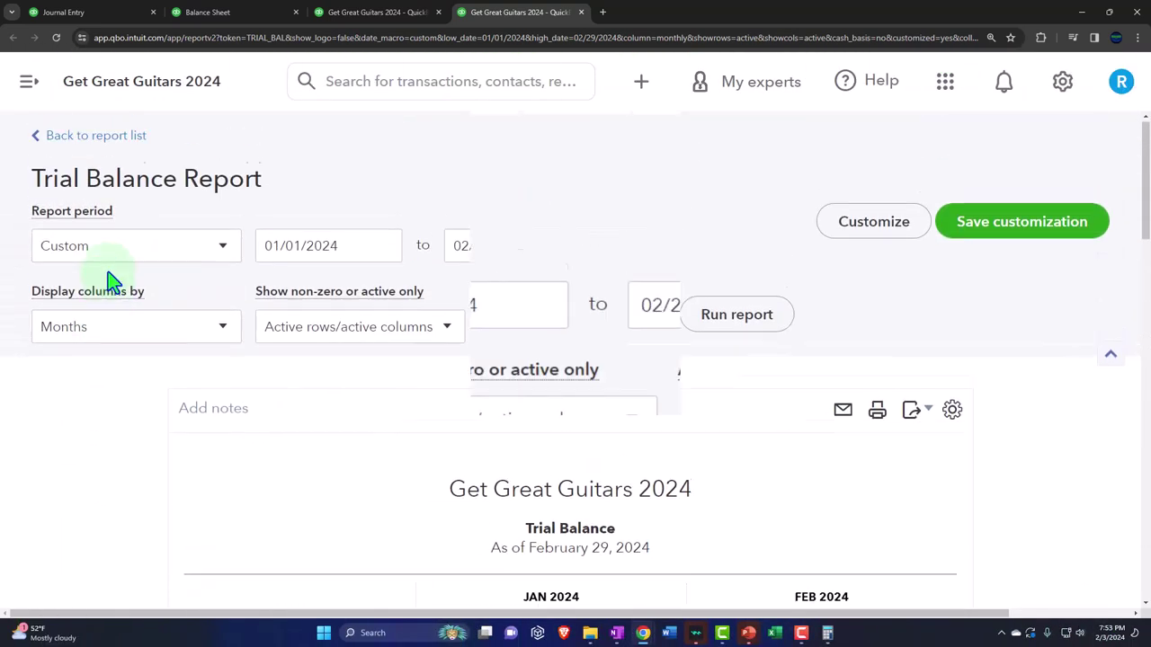
Step: Run the Trial Balance for 01/01/2025 to 01/01/2025 and review it down to Owners Equity and the totals
click(342, 253)
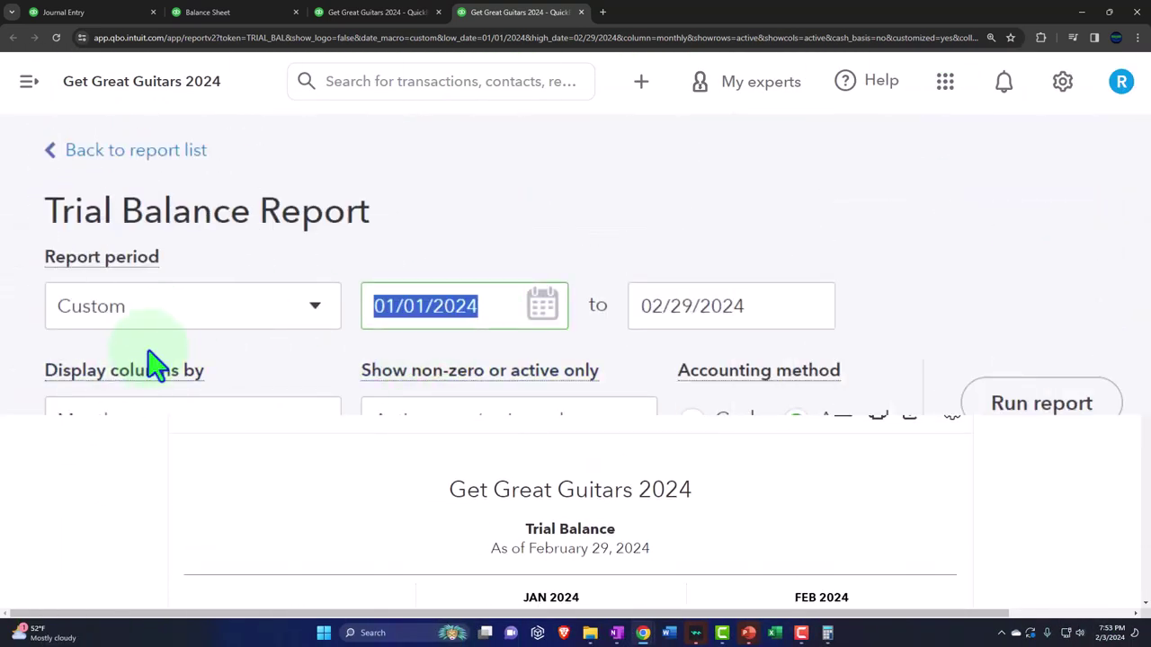
text(010125)
key(Tab)
text(01/01/2025)
key(Tab)
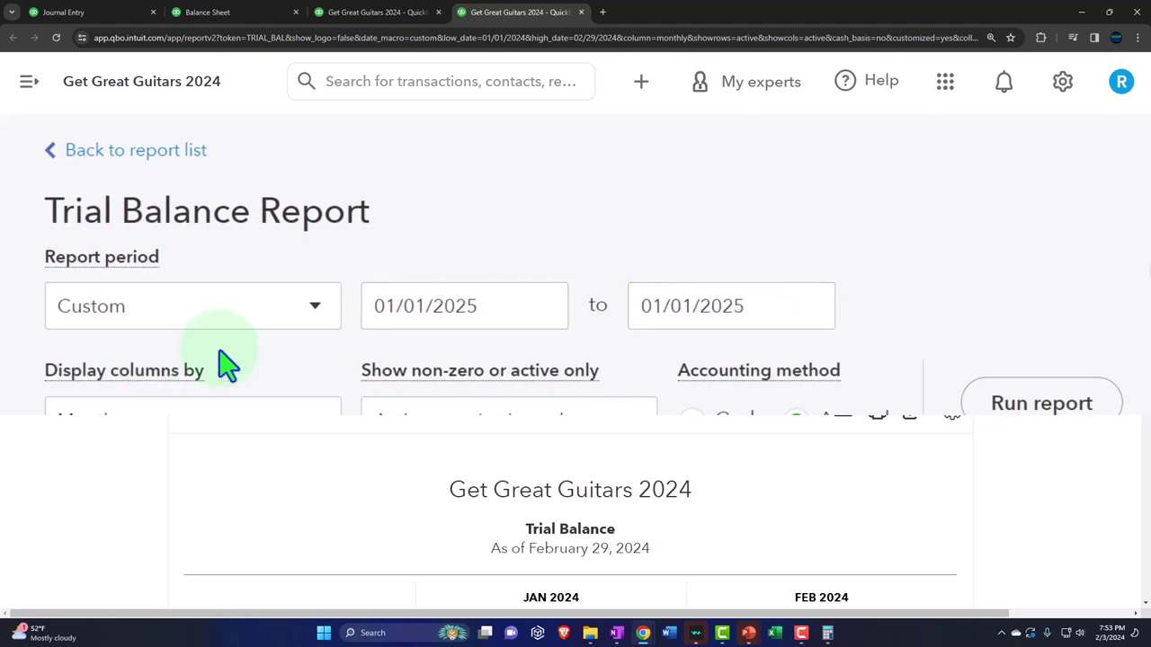
click(1032, 406)
scroll(728, 323, down, 10)
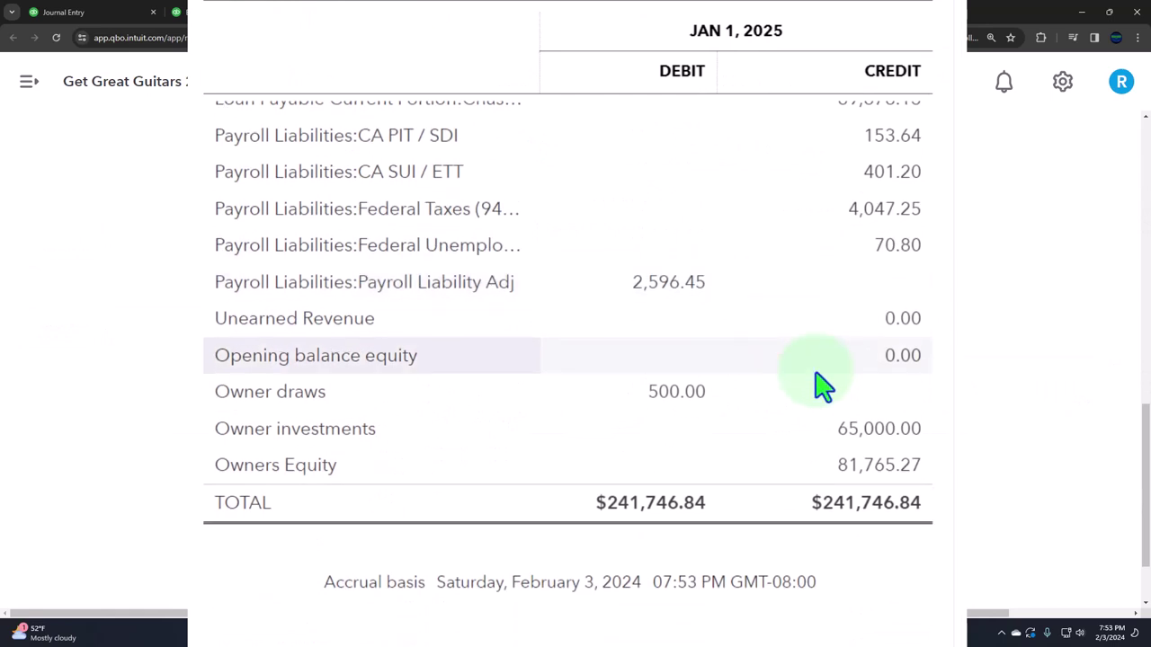